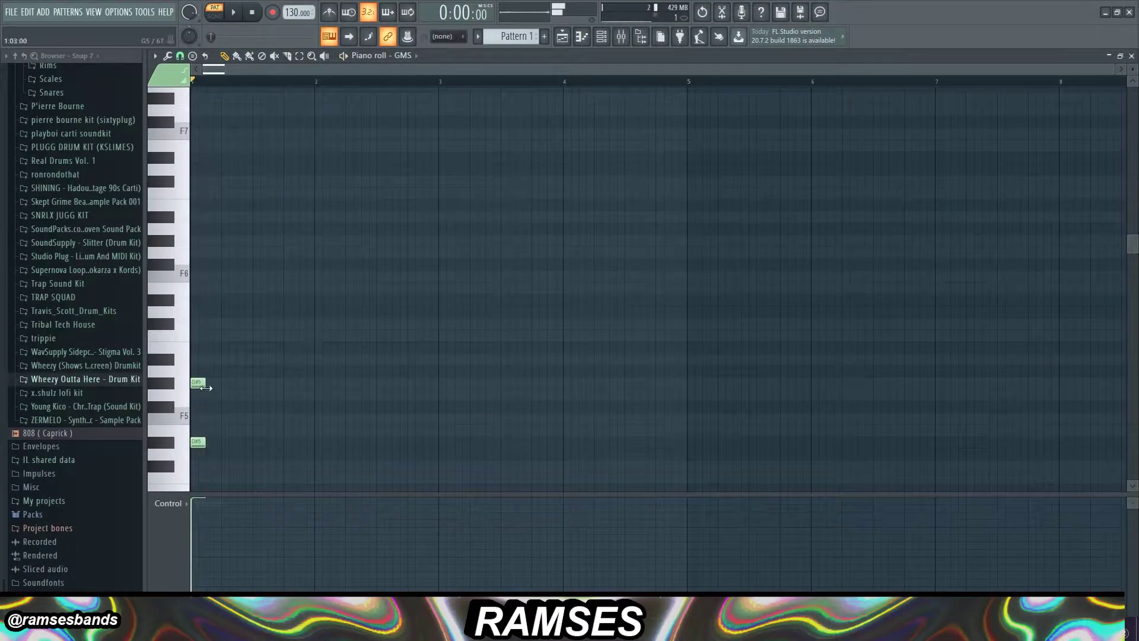
Complete the opening chord at the start of bar 1 with the notes D#5, F#5 and A#5
{"action": "key", "text": "space"}
{"action": "left_click", "coordinate": [196, 418]}
{"action": "left_click_drag", "start_coordinate": [194, 382], "coordinate": [193, 360]}
{"action": "scroll", "coordinate": [285, 221], "scroll_direction": "down", "scroll_amount": 2}
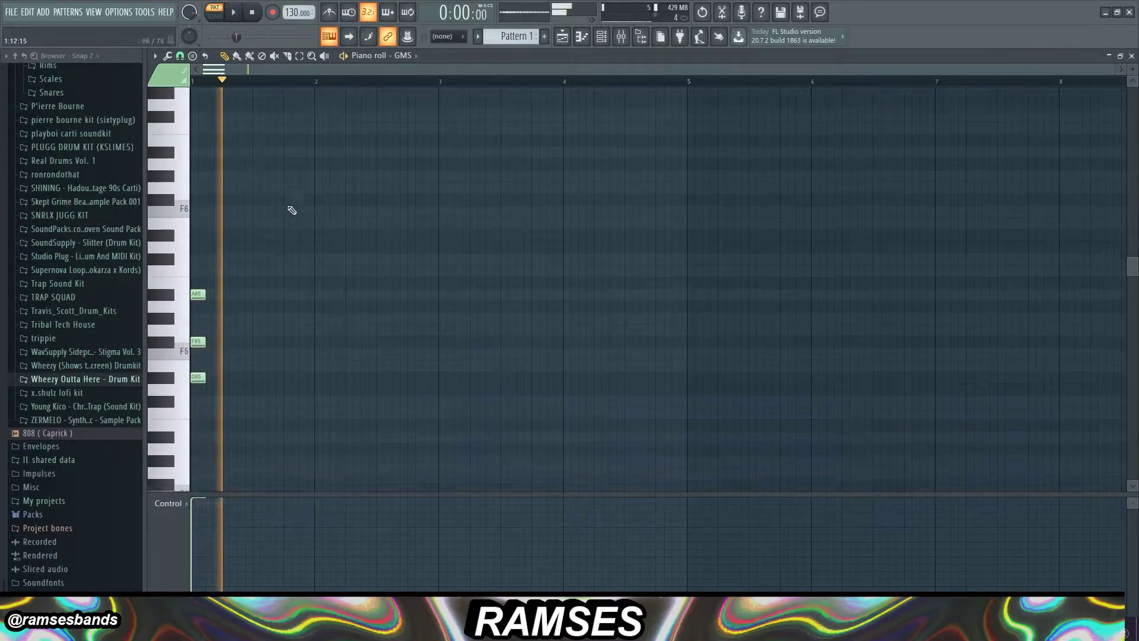
Repeat the opening chord three more times at half-bar intervals across bars 1 and 2, and play the pattern
{"action": "left_click_drag", "start_coordinate": [249, 86], "coordinate": [106, 119]}
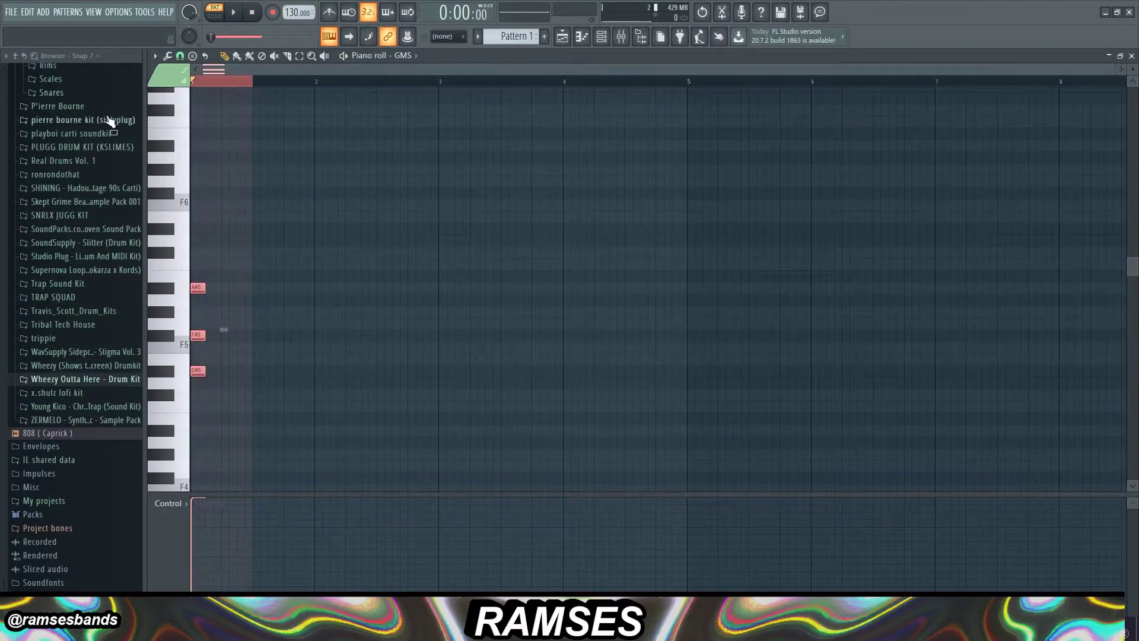
{"action": "key", "text": "ctrl+b"}
{"action": "key", "text": "ctrl+b"}
{"action": "key", "text": "ctrl+b"}
{"action": "left_click", "coordinate": [377, 83], "text": "ctrl"}
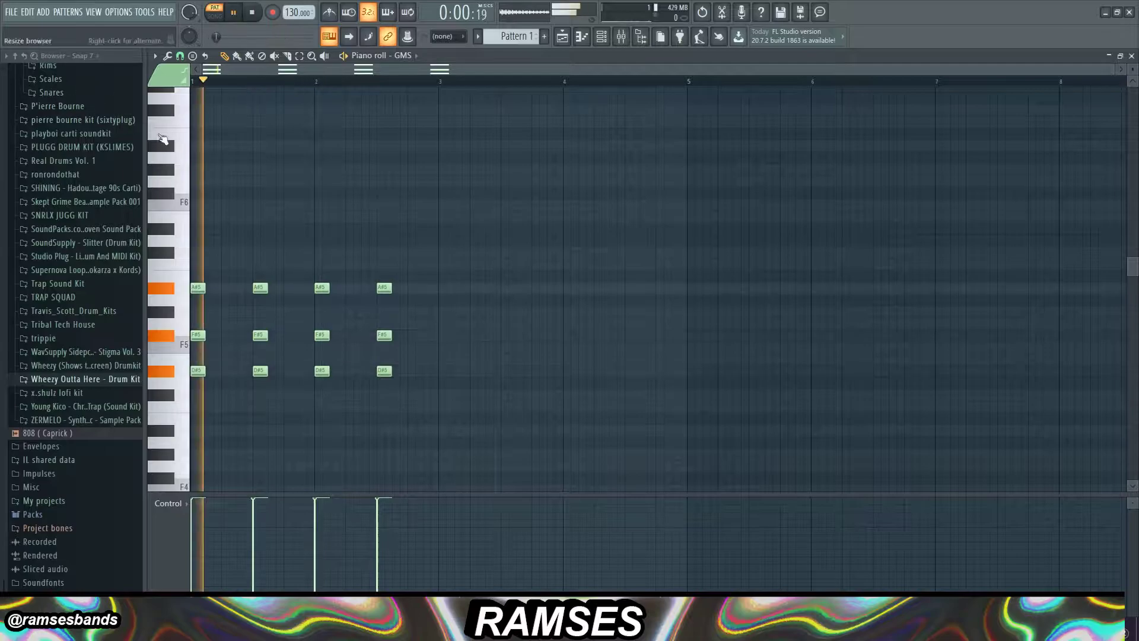
{"action": "key", "text": "space"}
{"action": "key", "text": "space"}
Try lowering the two lower notes of both bar 2 chords by a semitone to D5 and F5
{"action": "left_click_drag", "start_coordinate": [313, 318], "coordinate": [445, 400]}
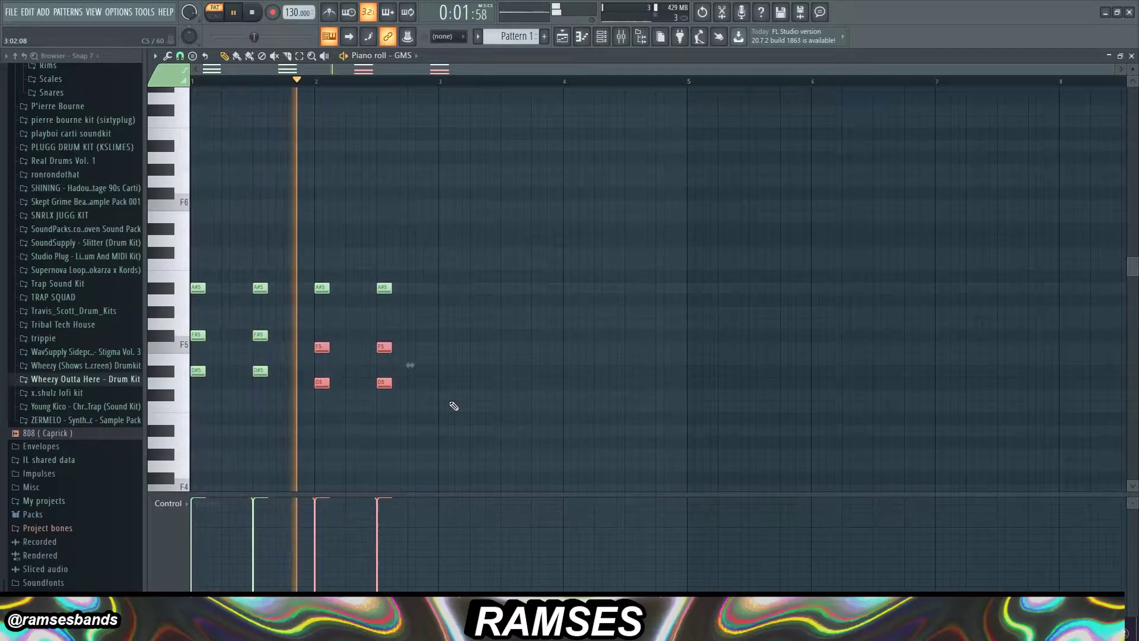
{"action": "key", "text": "space"}
{"action": "key", "text": "Up"}
Raise the top notes of both bar 2 chords to B5 and play the pattern
{"action": "left_click_drag", "start_coordinate": [414, 318], "coordinate": [229, 255]}
{"action": "key", "text": "space"}
{"action": "key", "text": "Up"}
{"action": "key", "text": "space"}
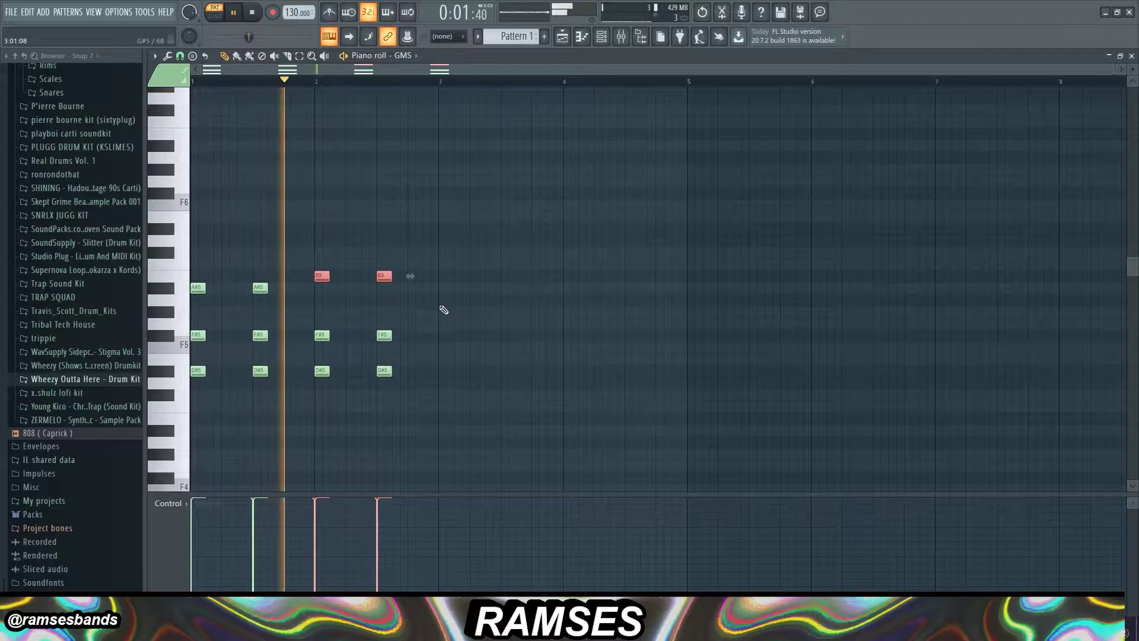
Duplicate the four chords of bars 1 and 2 into bars 3 and 4, and set playback to start at bar 3
{"action": "left_click_drag", "start_coordinate": [441, 84], "coordinate": [199, 93]}
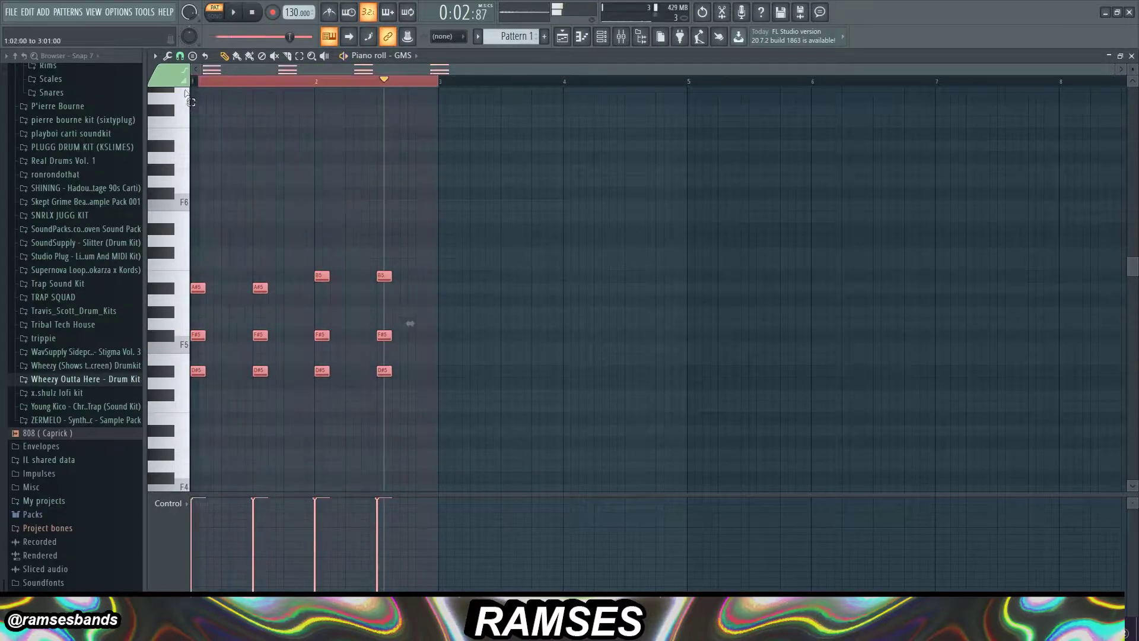
{"action": "key", "text": "ctrl+b"}
{"action": "left_click", "coordinate": [441, 88], "text": "ctrl"}
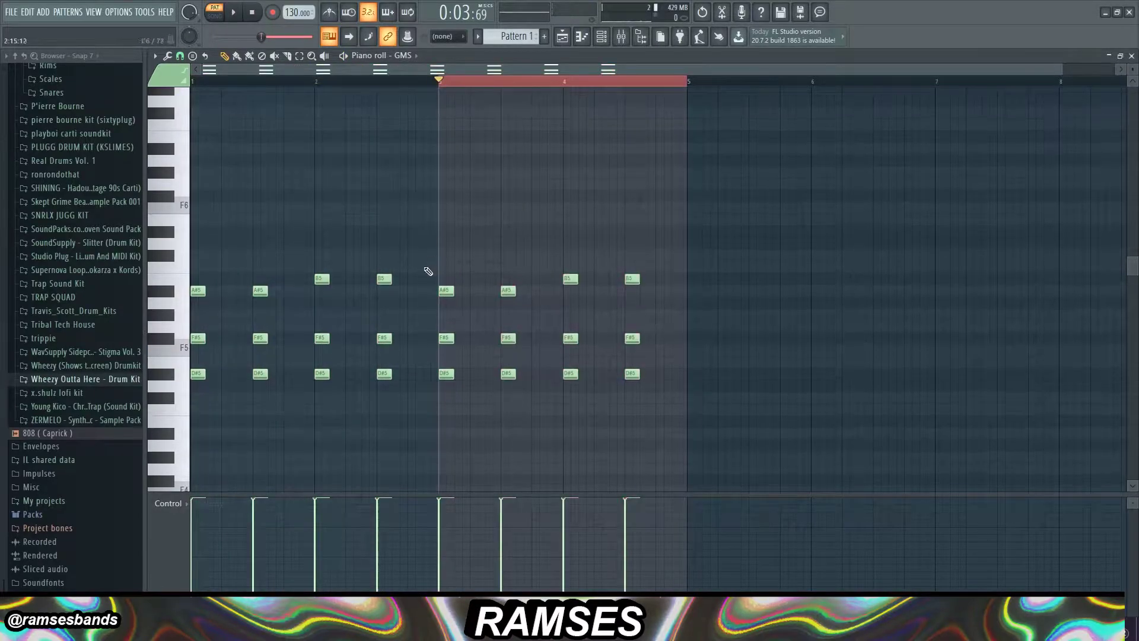
{"action": "left_click", "coordinate": [450, 84]}
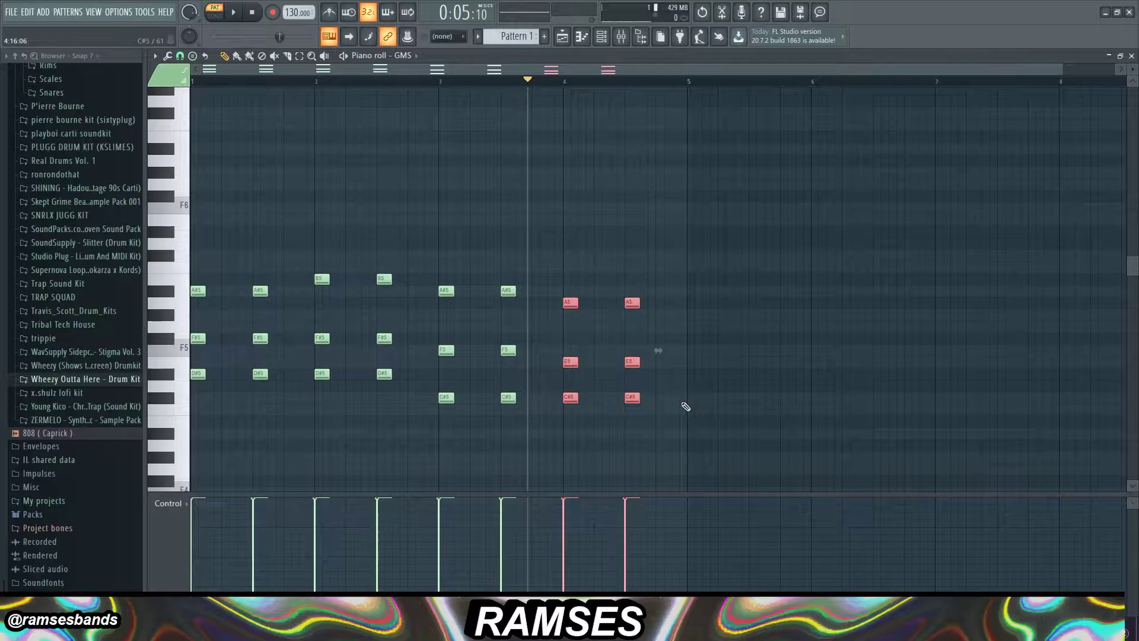
Transpose the two bar 4 chords down to B4, D5 and G5 while checking them in playback
{"action": "key", "text": "space"}
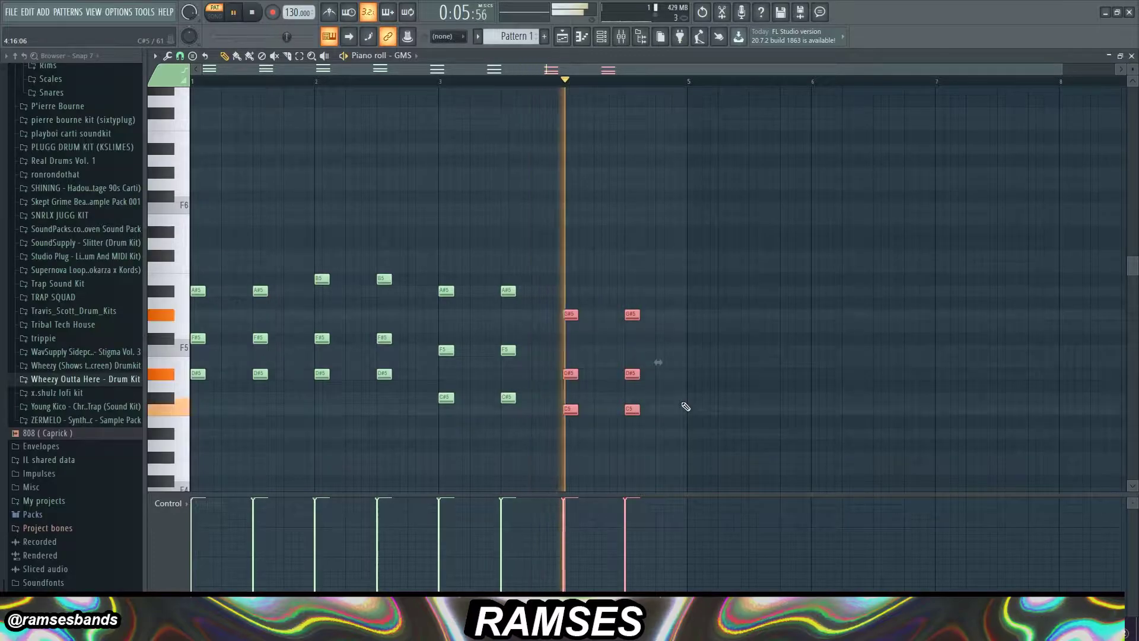
{"action": "key", "text": "space"}
{"action": "scroll", "coordinate": [686, 406], "scroll_direction": "down", "scroll_amount": 1}
{"action": "key", "text": "shift+Down"}
{"action": "key", "text": "space"}
In both bar 4 chords, raise the top notes to A#5 and the middle notes to D#5
{"action": "left_click_drag", "start_coordinate": [554, 286], "coordinate": [704, 307]}
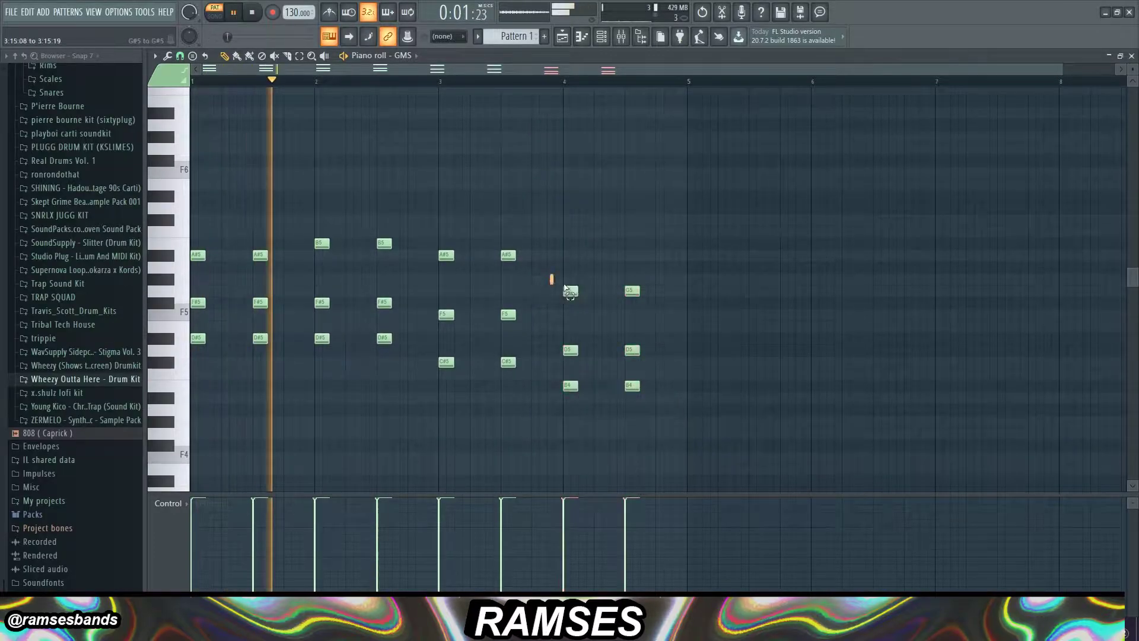
{"action": "key", "text": "shift+Up"}
{"action": "key", "text": "shift+Up"}
{"action": "key", "text": "shift+Up"}
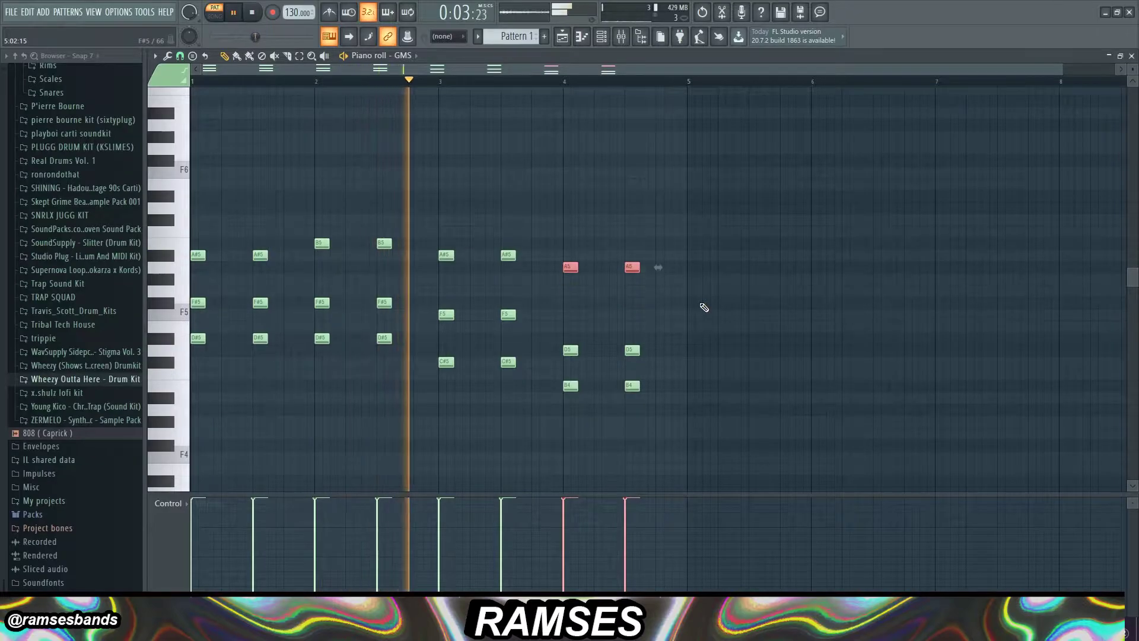
{"action": "left_click_drag", "start_coordinate": [573, 334], "coordinate": [694, 370]}
{"action": "key", "text": "shift+Up"}
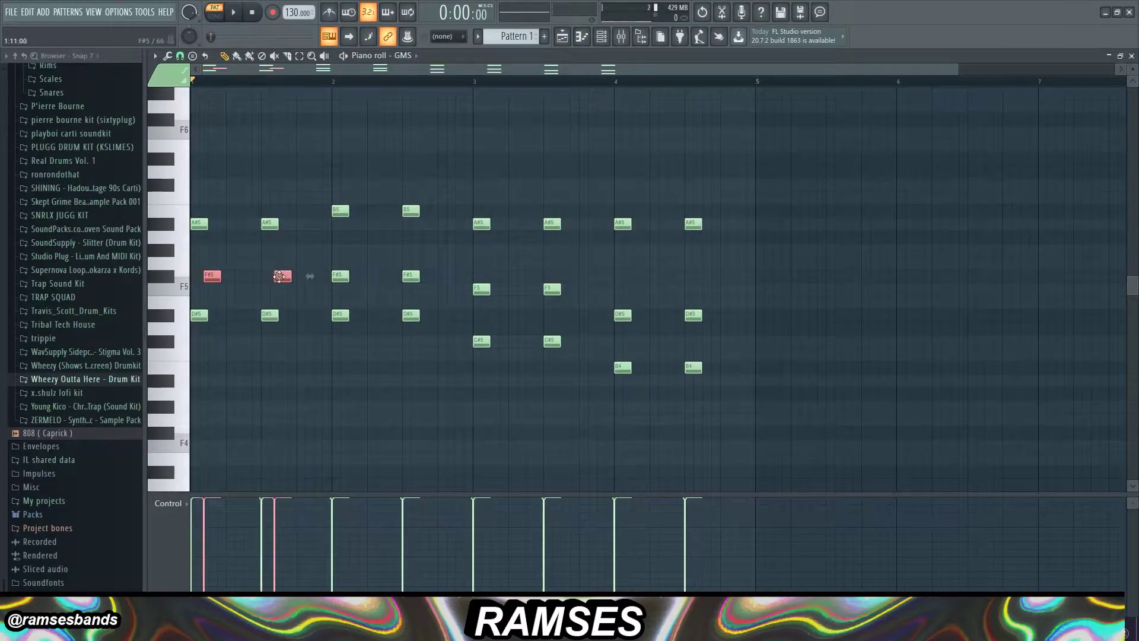
Shift the two F#5 notes in bar 1 later so each starts where its chord's other notes end
{"action": "key", "text": "space"}
{"action": "left_click_drag", "start_coordinate": [278, 277], "coordinate": [282, 276]}
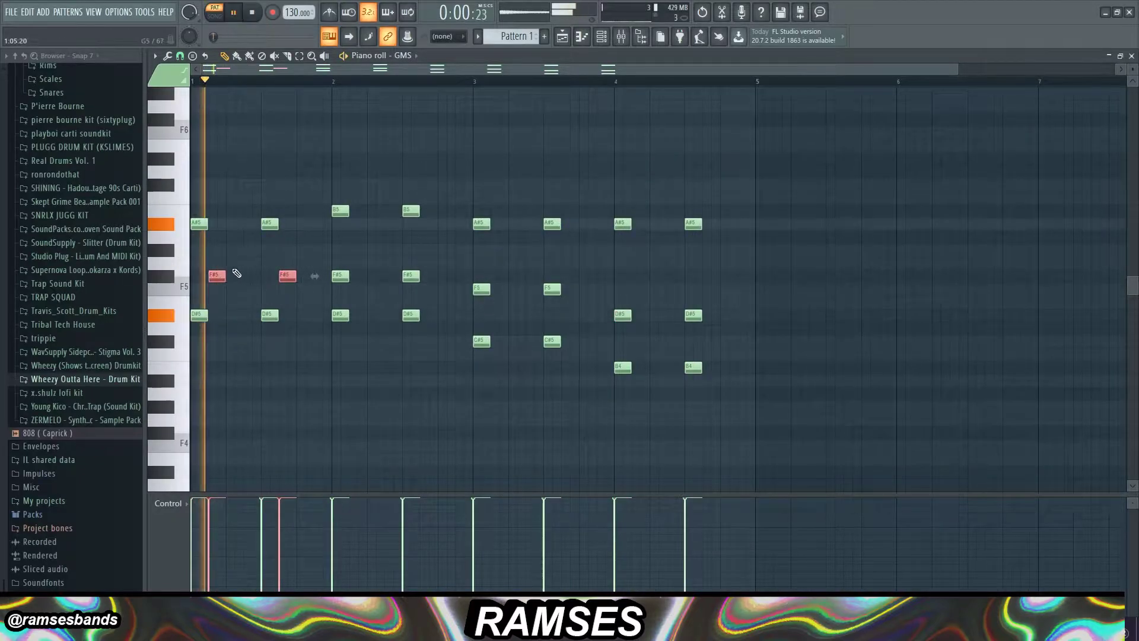
{"action": "key", "text": "space"}
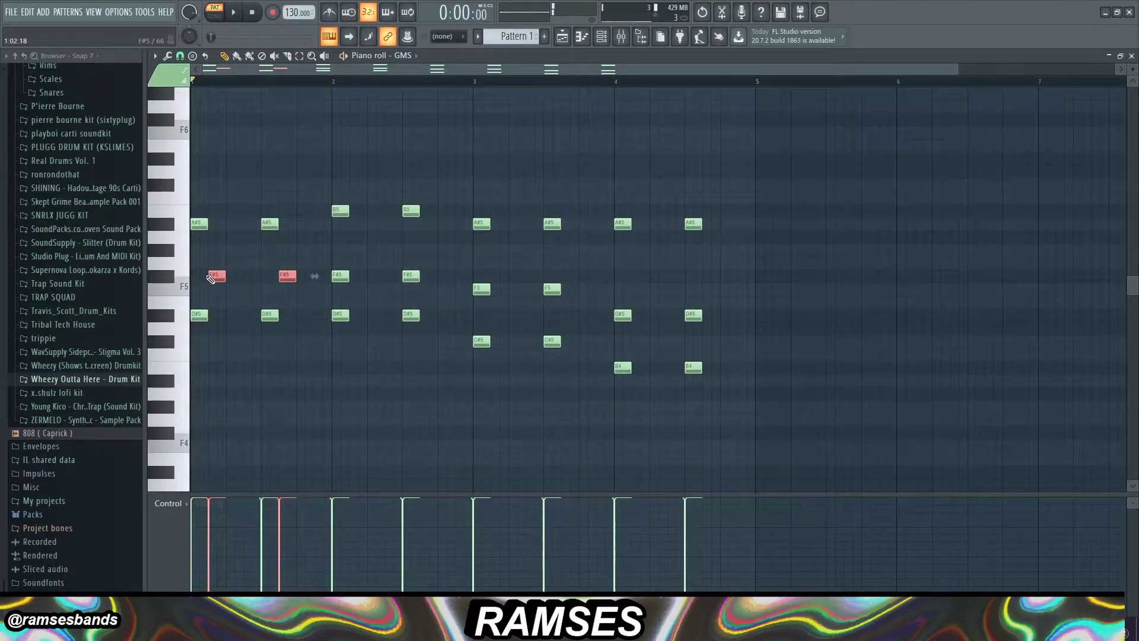
Place G#5 notes directly after the F#5 notes in bar 1 and continue them into bar 2
{"action": "key", "text": "shift+Up"}
{"action": "key", "text": "space"}
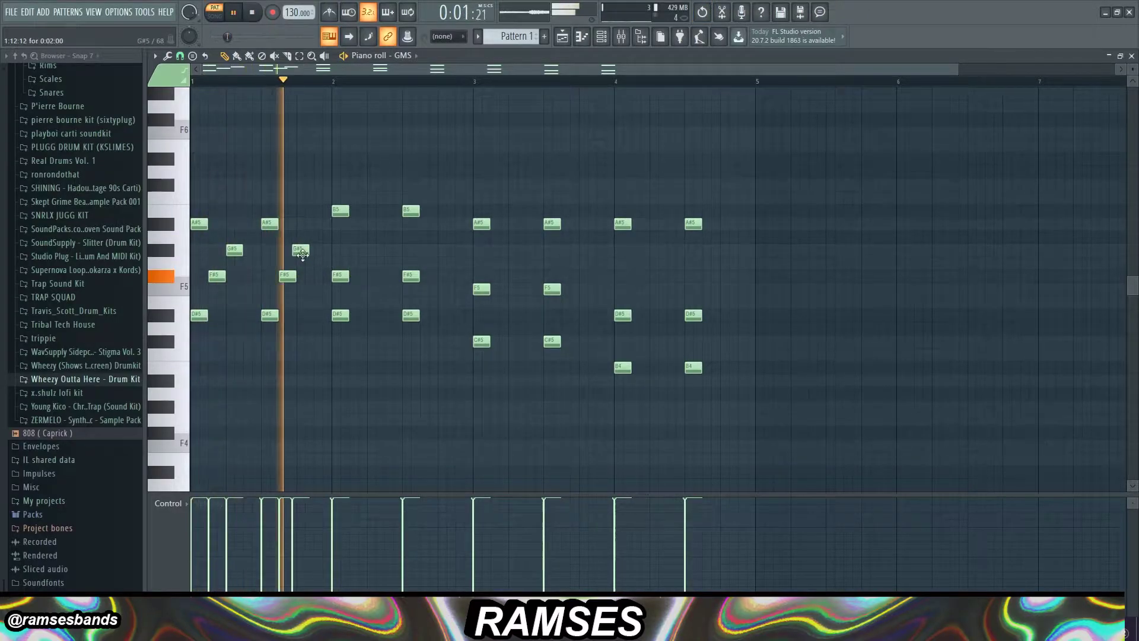
{"action": "left_click", "coordinate": [304, 249]}
{"action": "left_click", "coordinate": [372, 250]}
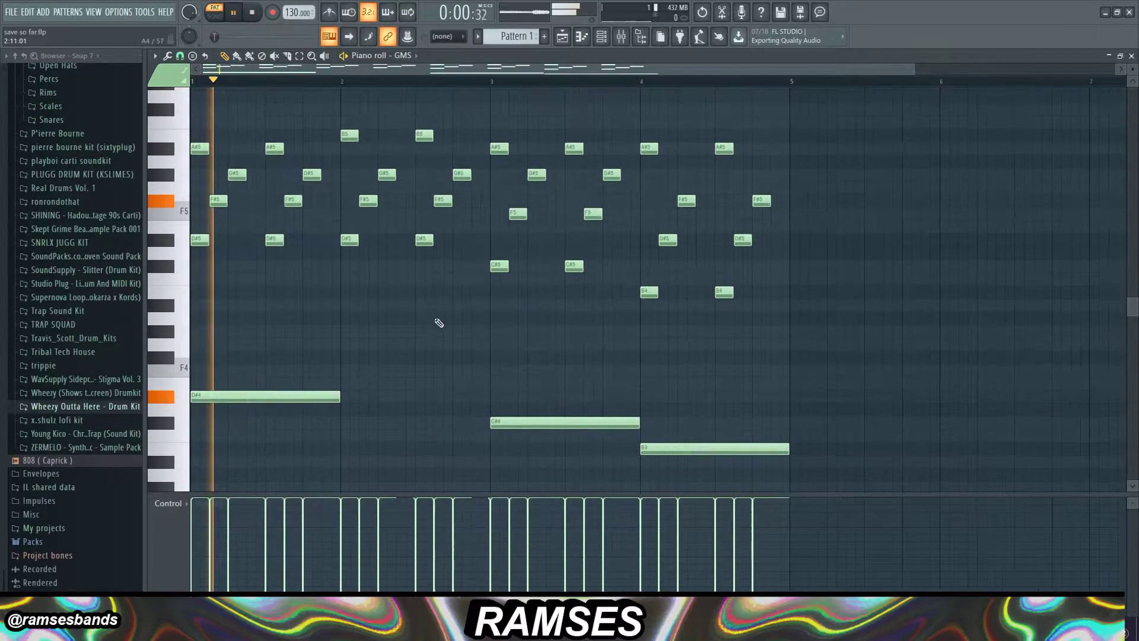
Add a bass note in bar 2 from beat 2 to the end of the bar, set to F#4
{"action": "left_click", "coordinate": [335, 435], "text": "ctrl"}
{"action": "left_click_drag", "start_coordinate": [360, 434], "coordinate": [490, 409]}
{"action": "scroll", "coordinate": [524, 425], "scroll_direction": "down", "scroll_amount": 5}
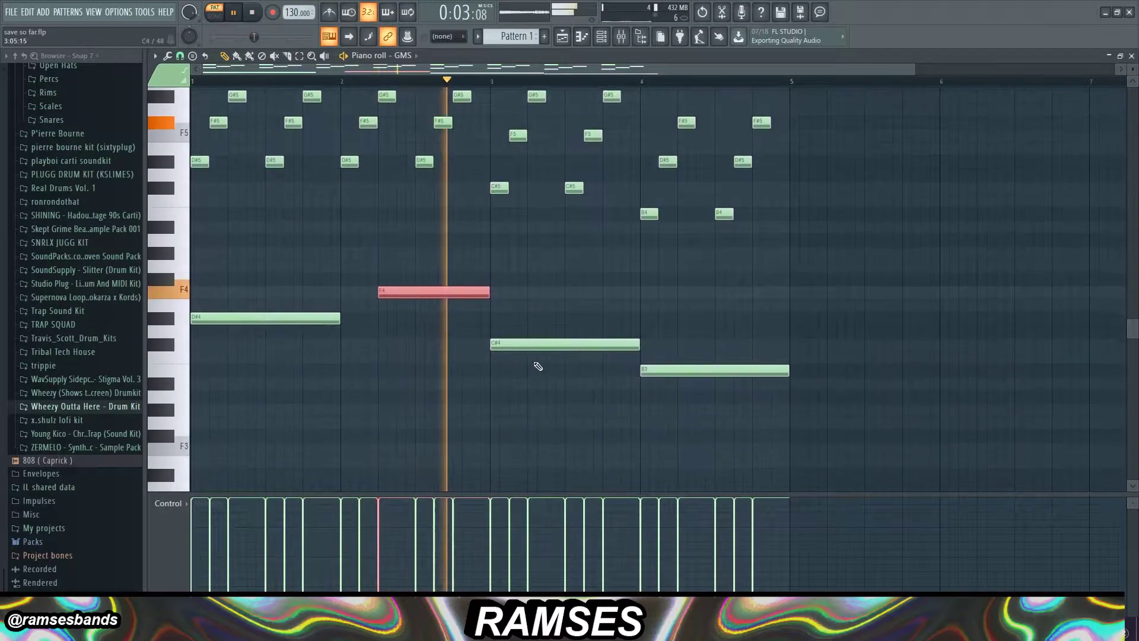
{"action": "key", "text": "shift+Up"}
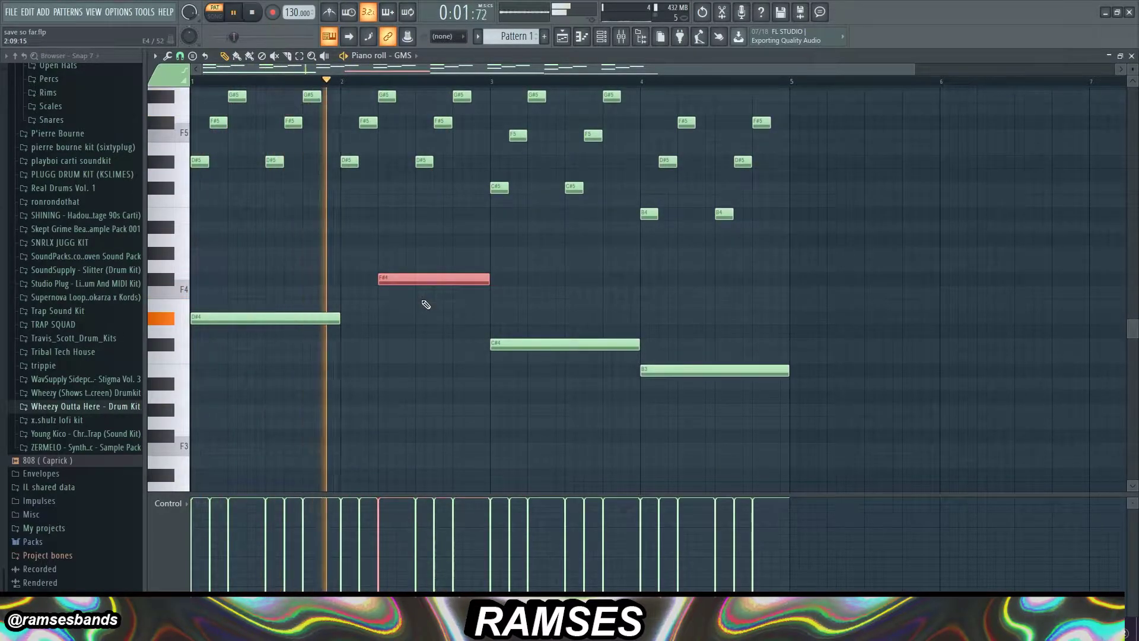
Move the bar 4 B3 bass note to start on beat 2 and trim it to the end of the bar
{"action": "left_click", "coordinate": [546, 344]}
{"action": "mouse_move", "coordinate": [539, 345]}
{"action": "left_mouse_down"}
{"action": "mouse_move", "coordinate": [539, 330]}
{"action": "mouse_move", "coordinate": [541, 346]}
{"action": "left_mouse_up"}
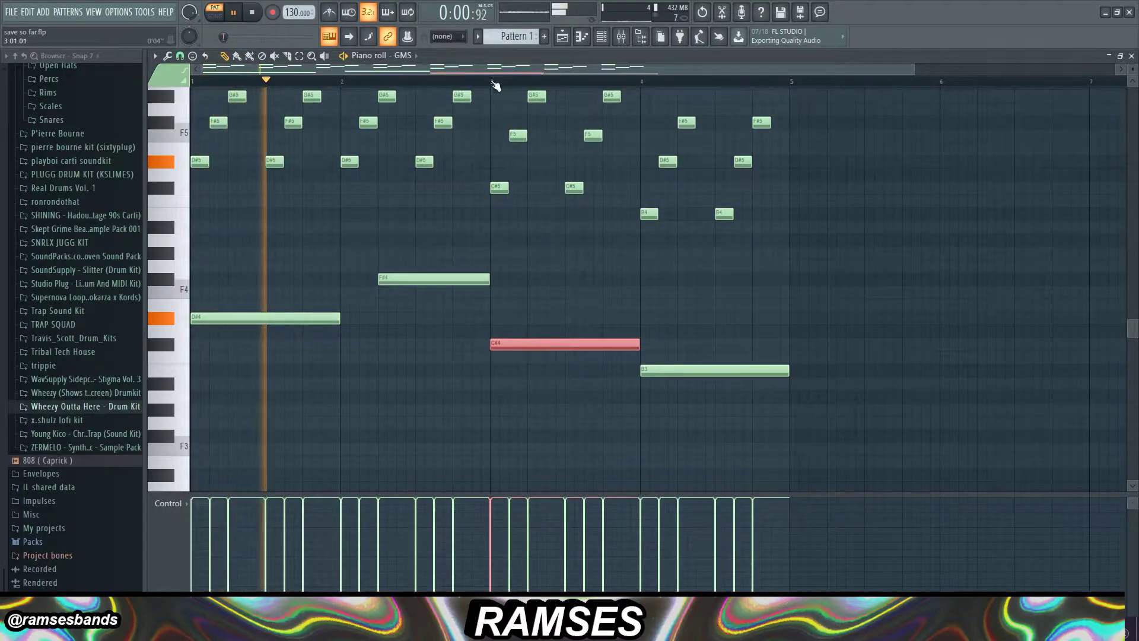
{"action": "left_click_drag", "start_coordinate": [645, 369], "coordinate": [682, 371]}
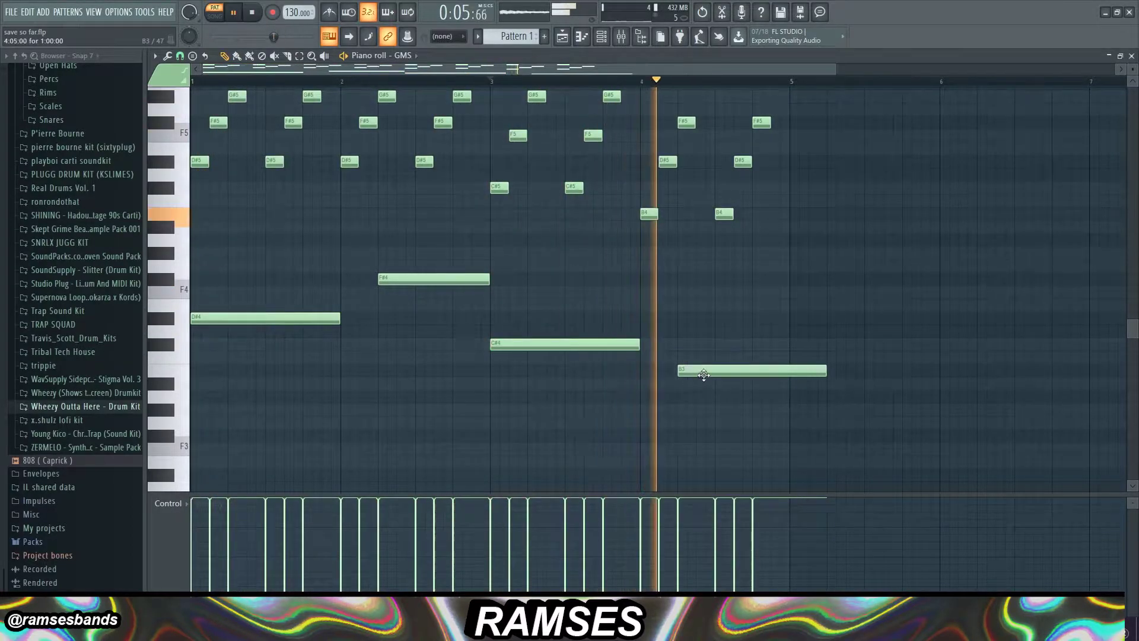
{"action": "left_click_drag", "start_coordinate": [830, 372], "coordinate": [789, 374]}
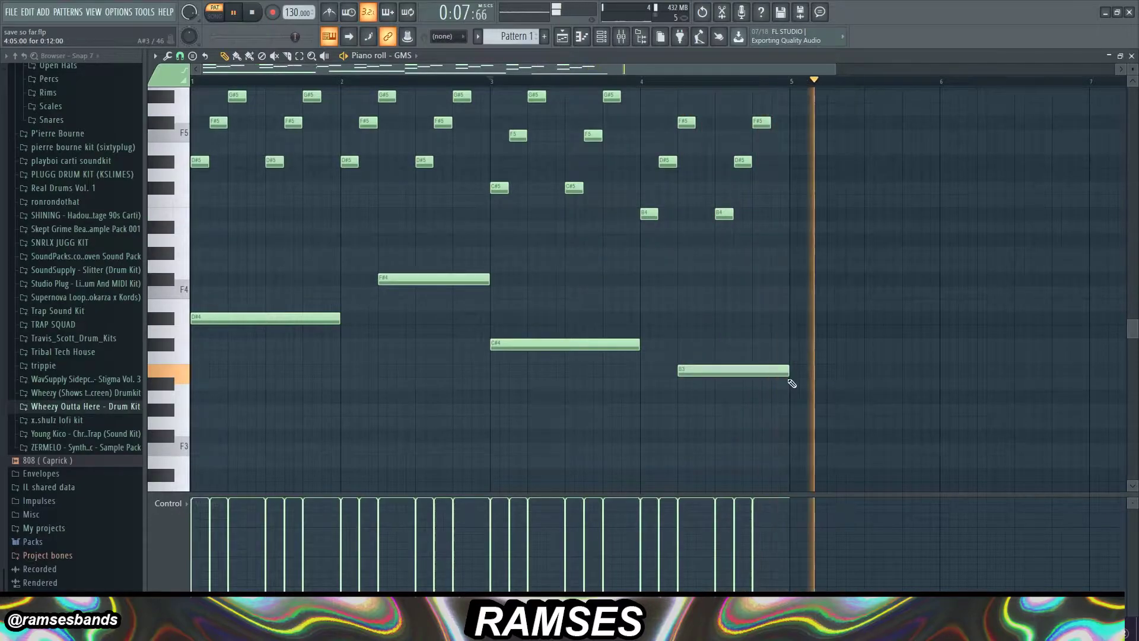
Duplicate the four bass notes one octave lower and play the result
{"action": "left_click_drag", "start_coordinate": [681, 374], "coordinate": [172, 279]}
{"action": "key", "text": "ctrl+space"}
{"action": "key", "text": "ctrl+c"}
{"action": "key", "text": "ctrl+v"}
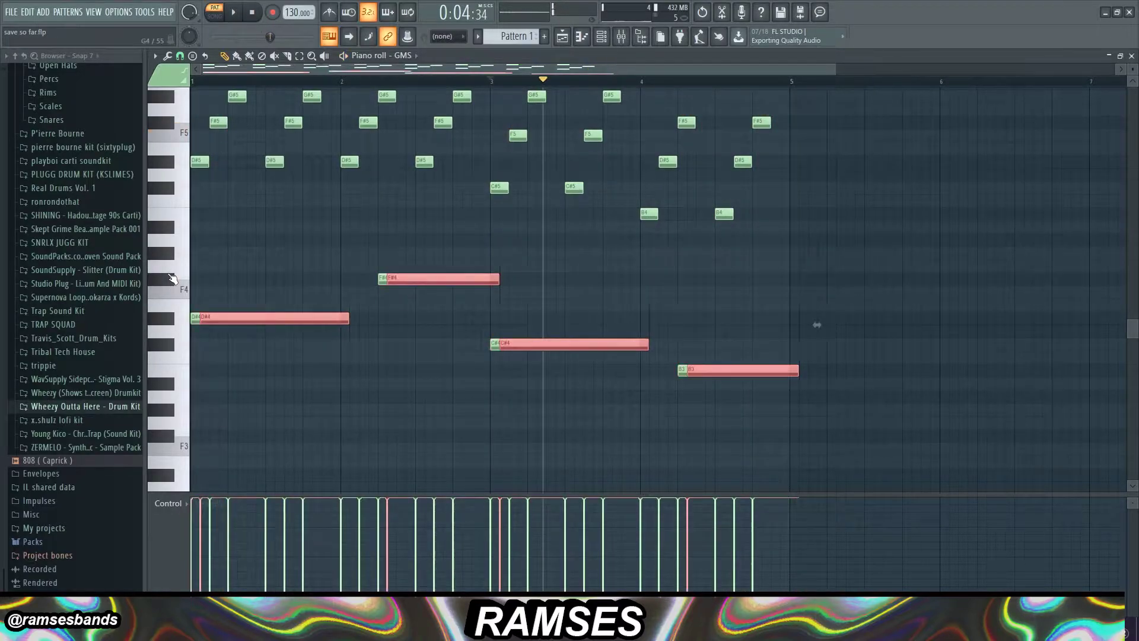
{"action": "key", "text": "ctrl+Down"}
{"action": "key", "text": "space"}
{"action": "scroll", "coordinate": [475, 320], "scroll_direction": "down", "scroll_amount": 4}
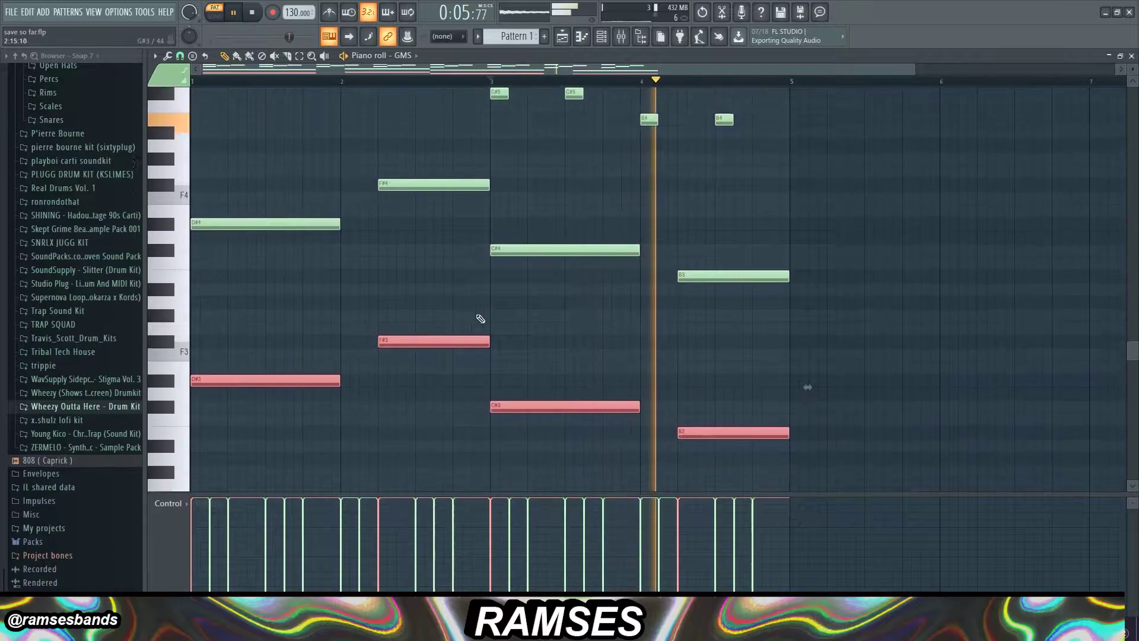
Add a two-step A#6 note at the start of bar 1 and a short descending A#6, G#6, F#6 run from beat 3
{"action": "scroll", "coordinate": [599, 308], "scroll_direction": "up", "scroll_amount": 4}
{"action": "key", "text": "space"}
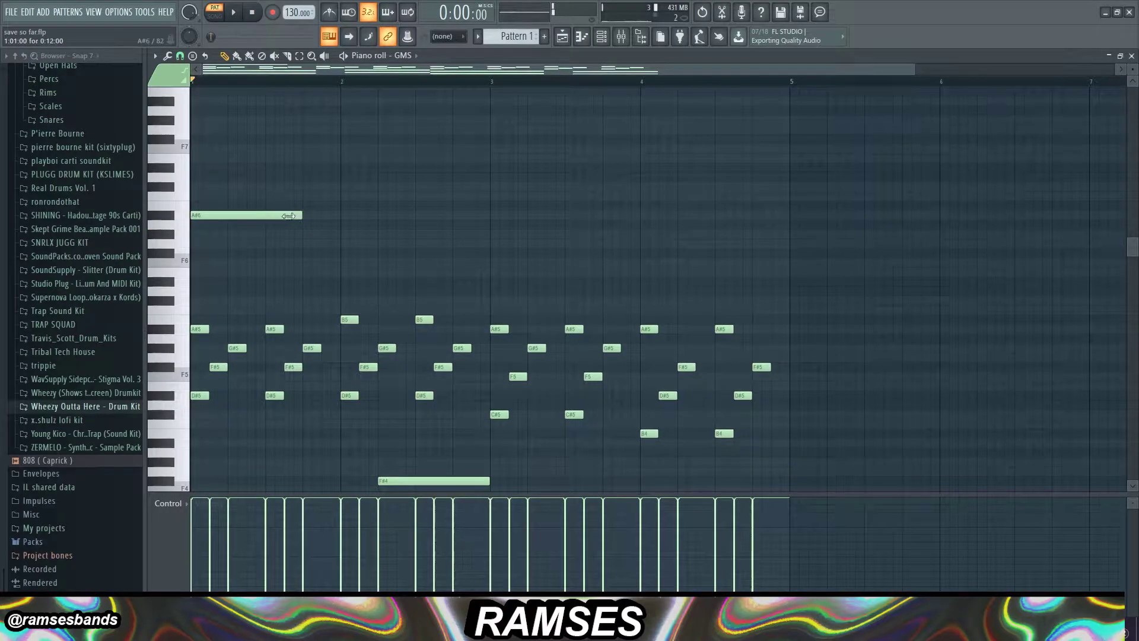
{"action": "left_click_drag", "start_coordinate": [296, 215], "coordinate": [197, 219]}
{"action": "key", "text": "space"}
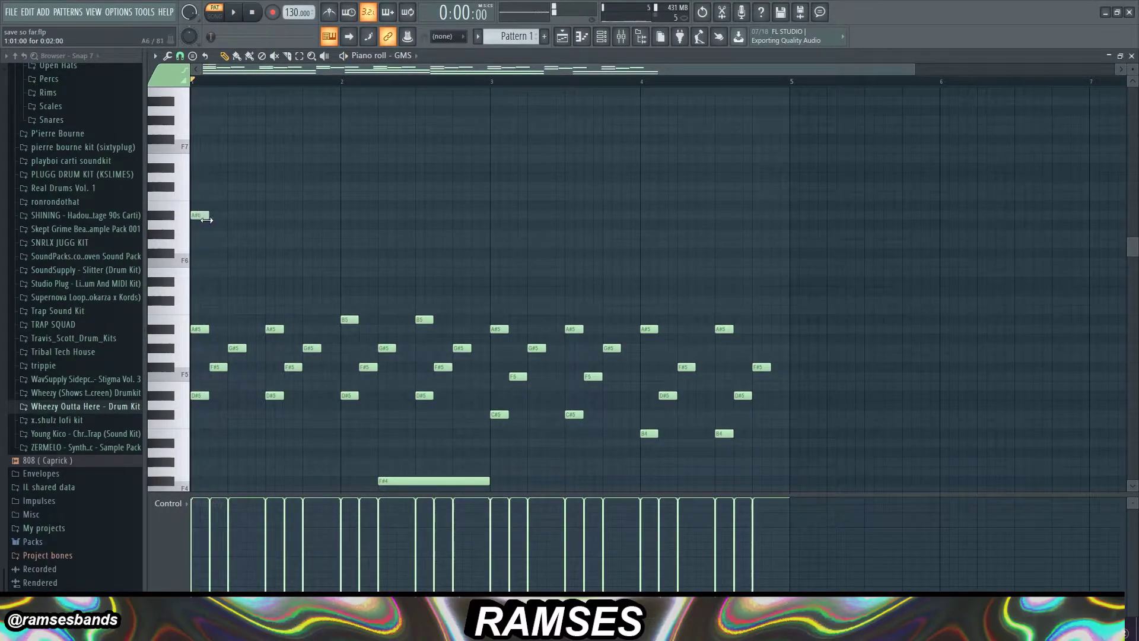
{"action": "key", "text": "space"}
{"action": "left_click", "coordinate": [300, 262]}
{"action": "key", "text": "space"}
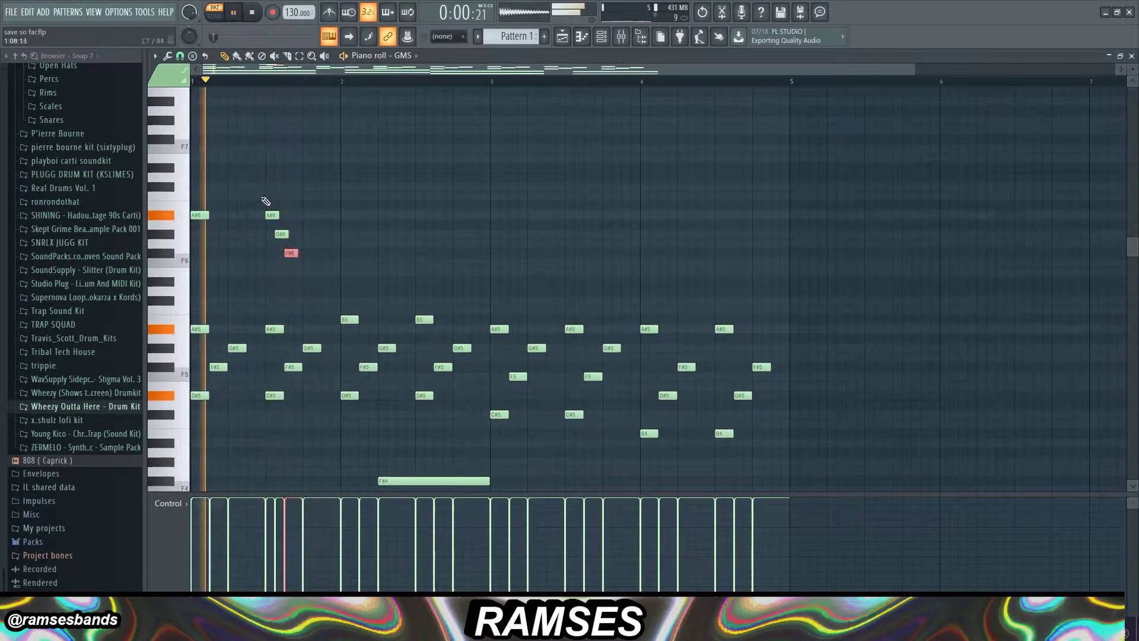
Select all notes in the pattern and lower their velocity together
{"action": "key", "text": "ctrl+a"}
{"action": "key", "text": "space"}
{"action": "key", "text": "space"}
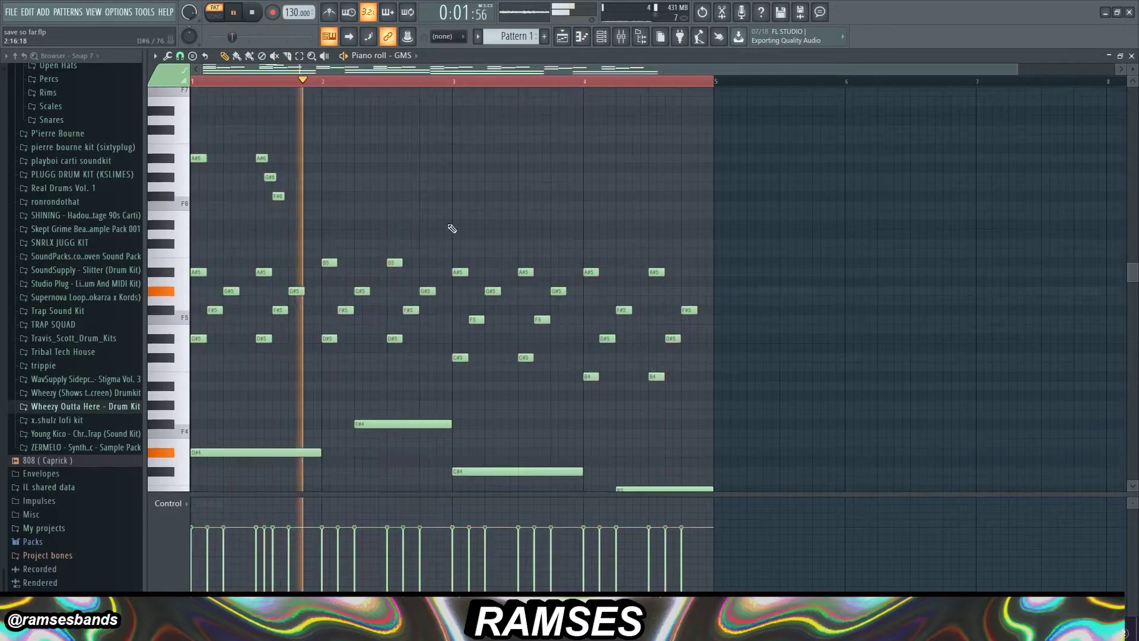
Place two short B6 notes in bar 2, on beats 2 and 4, and play them
{"action": "scroll", "coordinate": [275, 197], "scroll_direction": "up", "scroll_amount": 1}
{"action": "left_click", "coordinate": [324, 170]}
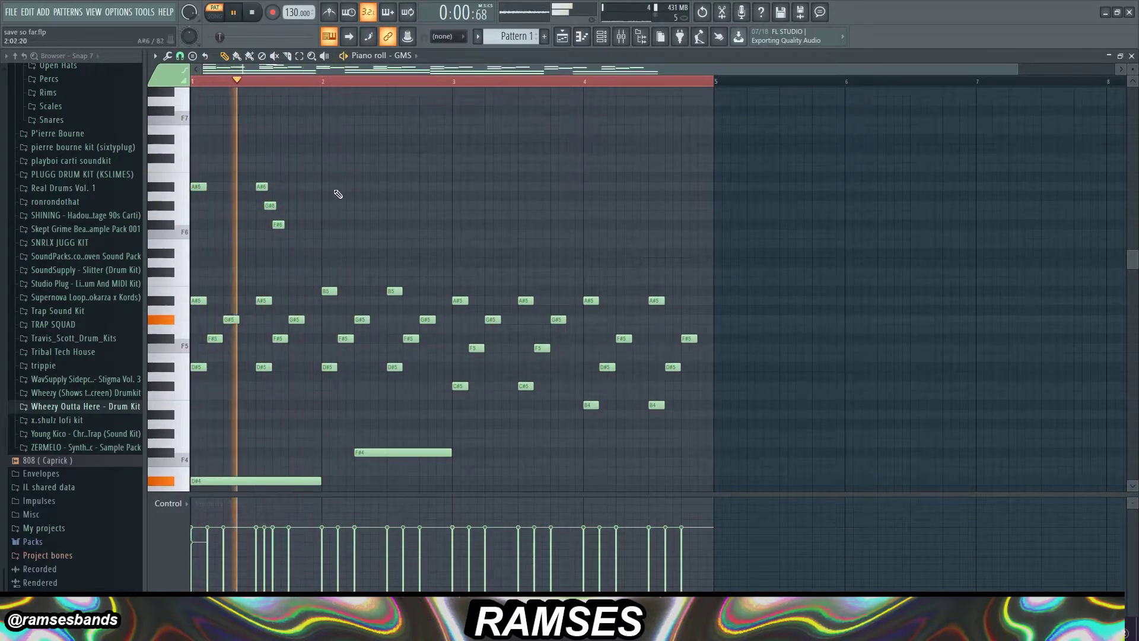
{"action": "left_click", "coordinate": [391, 179]}
{"action": "left_click_drag", "start_coordinate": [327, 179], "coordinate": [360, 179]}
{"action": "left_click_drag", "start_coordinate": [392, 179], "coordinate": [457, 188]}
{"action": "key", "text": "space"}
{"action": "key", "text": "space"}
Place an A#6 melody note at the start of bar 3 with a length of two steps
{"action": "left_click", "coordinate": [449, 188]}
{"action": "key", "text": "space"}
{"action": "left_click_drag", "start_coordinate": [463, 188], "coordinate": [467, 188]}
{"action": "key", "text": "space"}
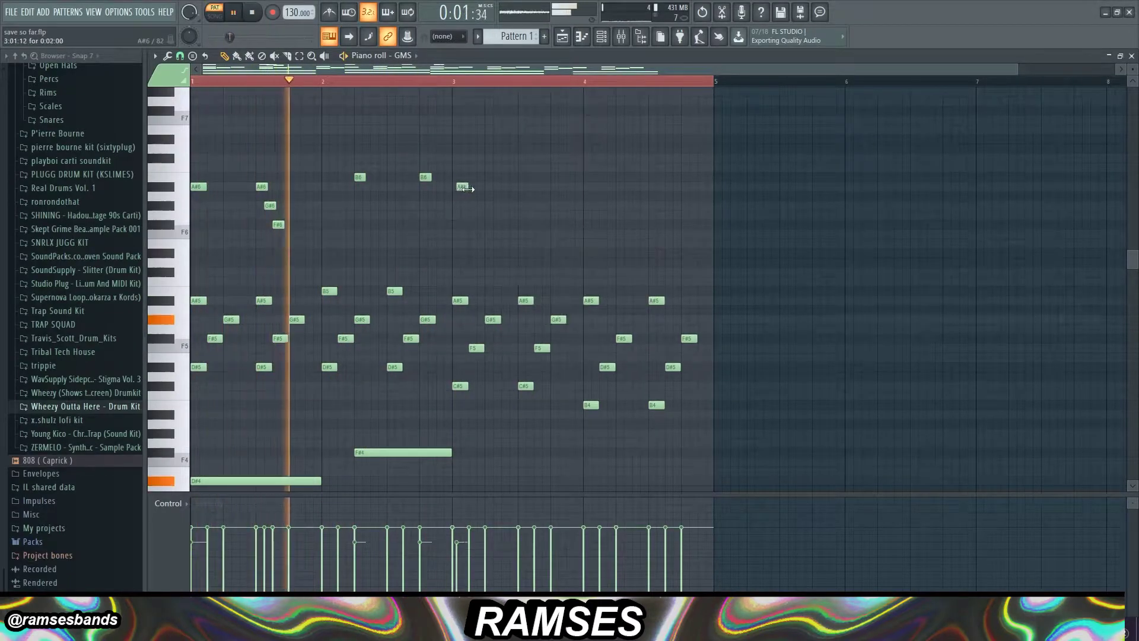
Add an A#6 on beat 3 of bar 3, followed by a closely spaced descending G#6 and F#6
{"action": "left_click", "coordinate": [525, 188]}
{"action": "key", "text": "space"}
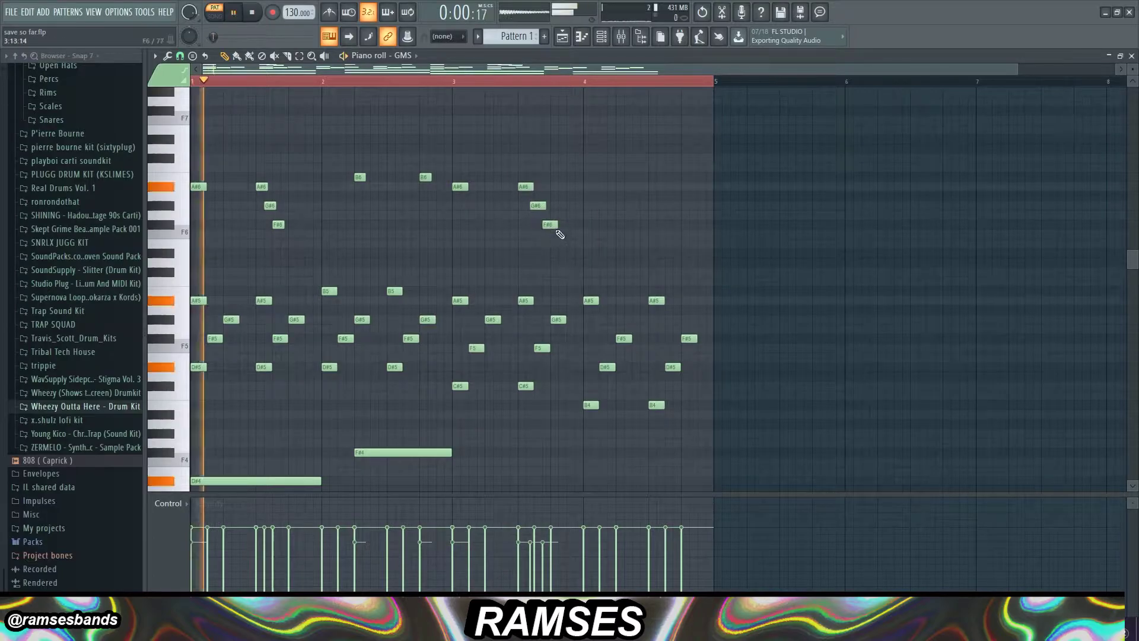
{"action": "left_click_drag", "start_coordinate": [541, 228], "coordinate": [537, 228]}
{"action": "key", "text": "space"}
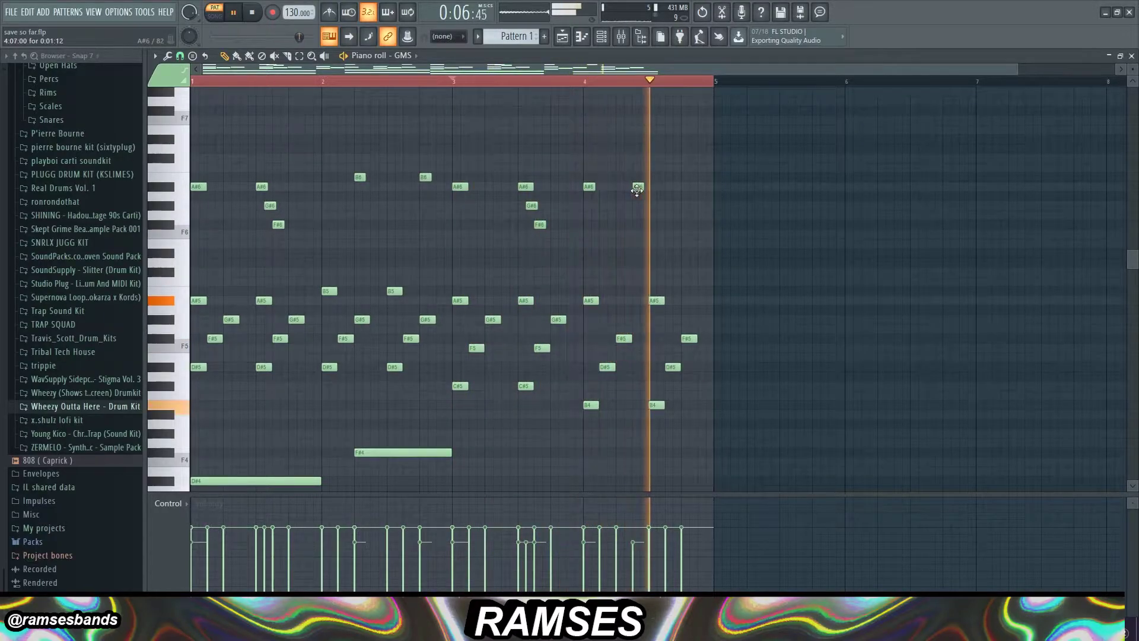
Finish bar 4's high melody with A#6 on beat 3, C#7 and A#6, and move bar 2's B6 notes to beats 1 and 3
{"action": "left_click", "coordinate": [654, 187]}
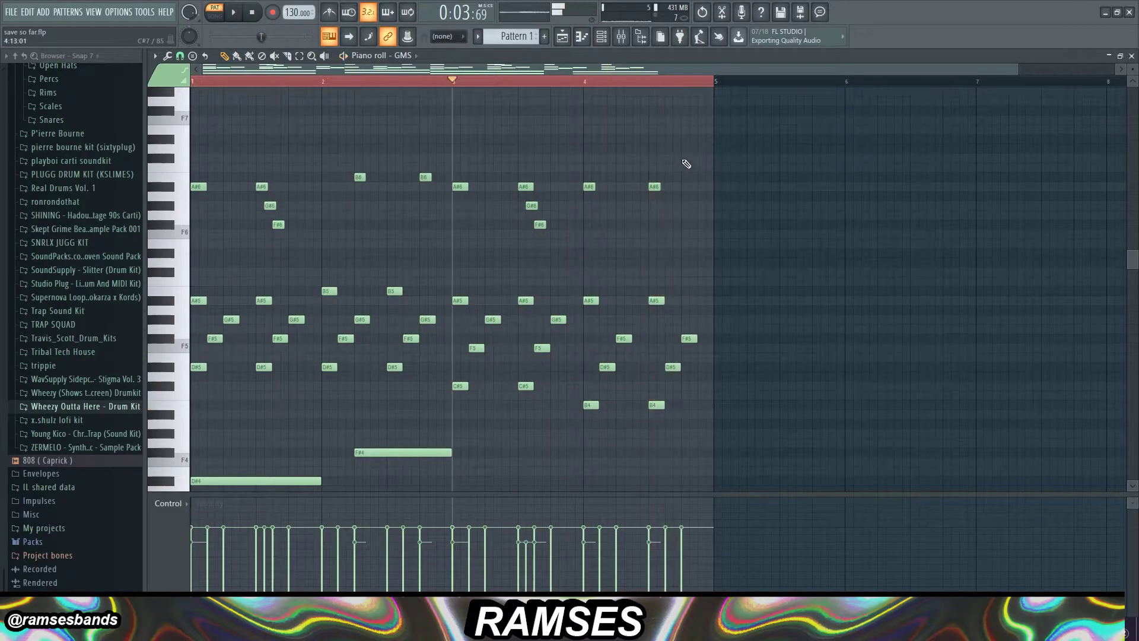
{"action": "left_click", "coordinate": [704, 188]}
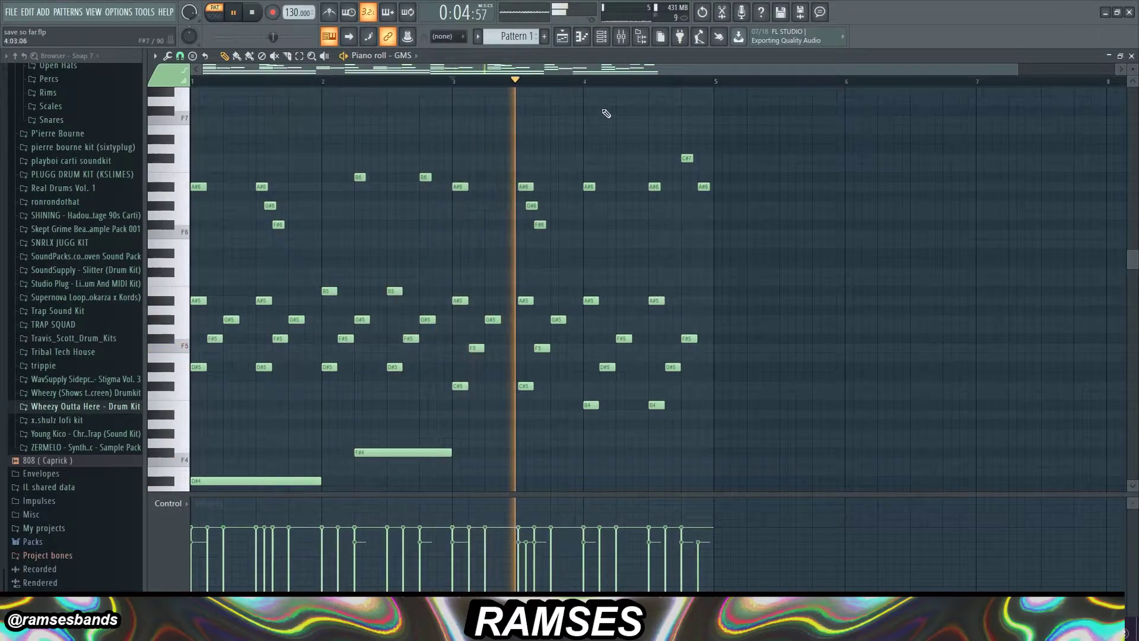
{"action": "left_click_drag", "start_coordinate": [348, 165], "coordinate": [391, 182]}
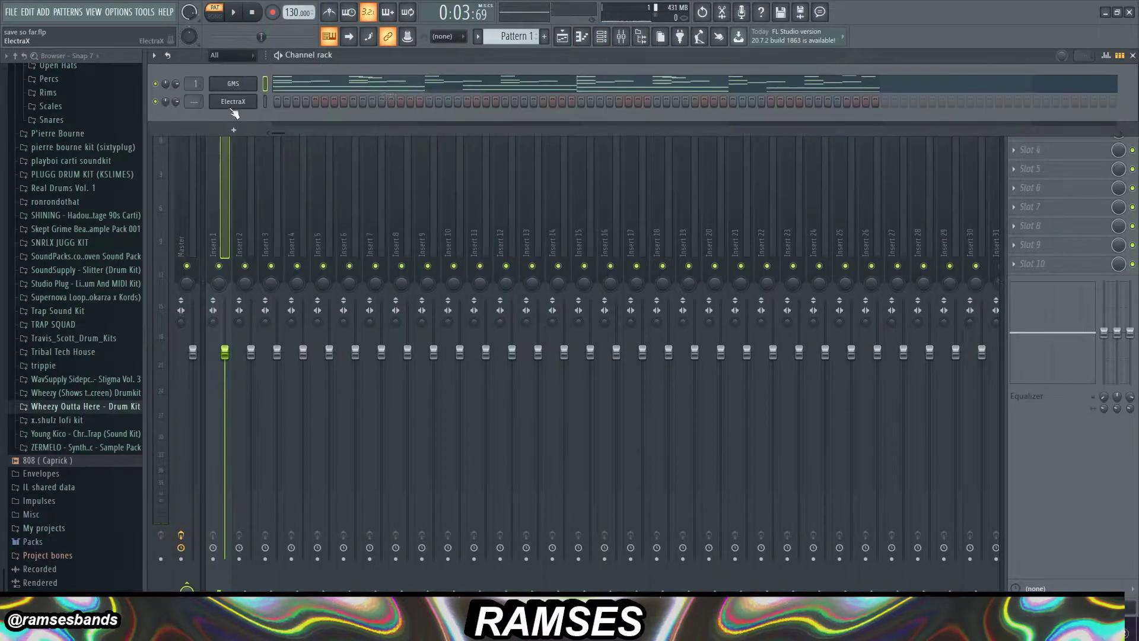
Open the piano roll of the ElectraX channel
{"action": "left_click", "coordinate": [304, 103]}
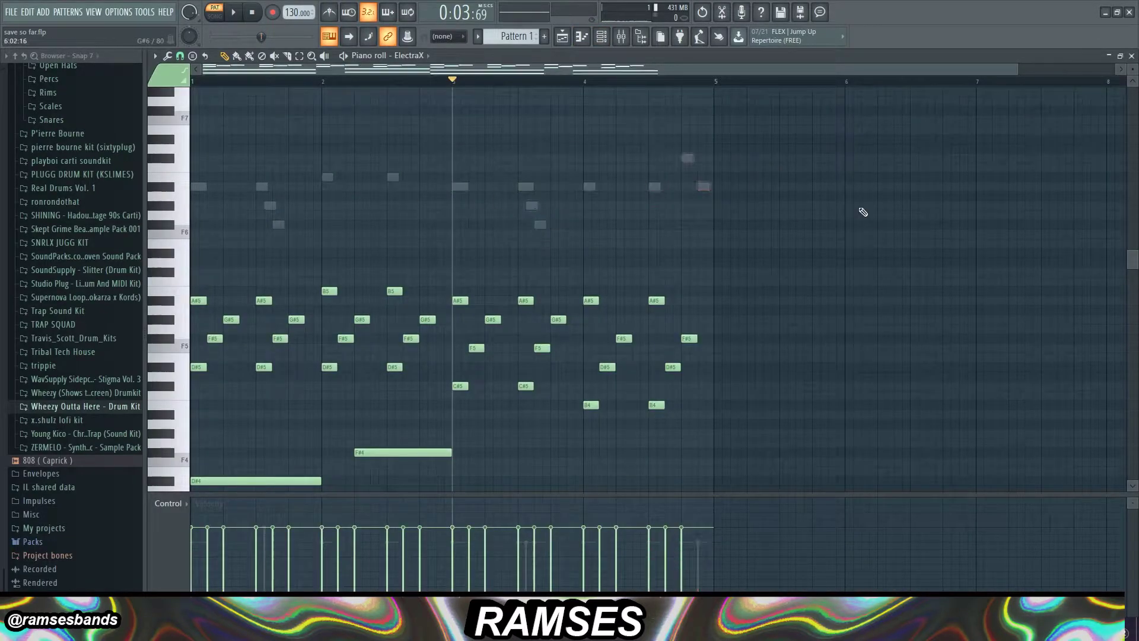
Load a preset from ElectraX's Fantasy Sounds XP (Based Gutta) bank and play the pattern with its chords
{"action": "left_click", "coordinate": [281, 227]}
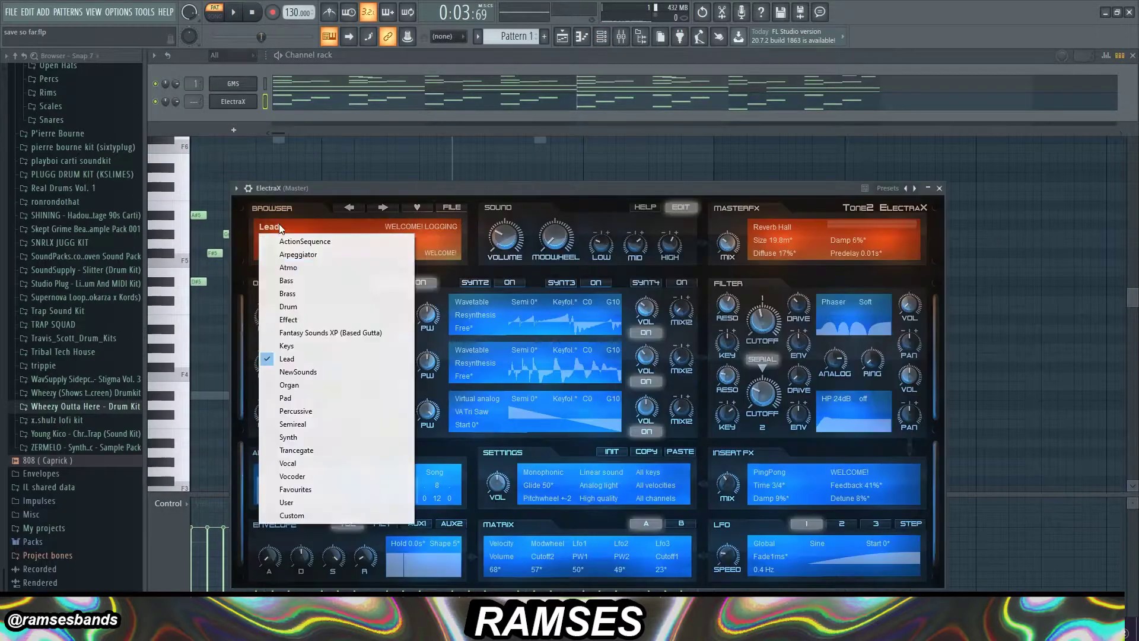
{"action": "left_click", "coordinate": [330, 333]}
{"action": "left_click", "coordinate": [284, 240]}
{"action": "left_click", "coordinate": [303, 480]}
{"action": "key", "text": "space"}
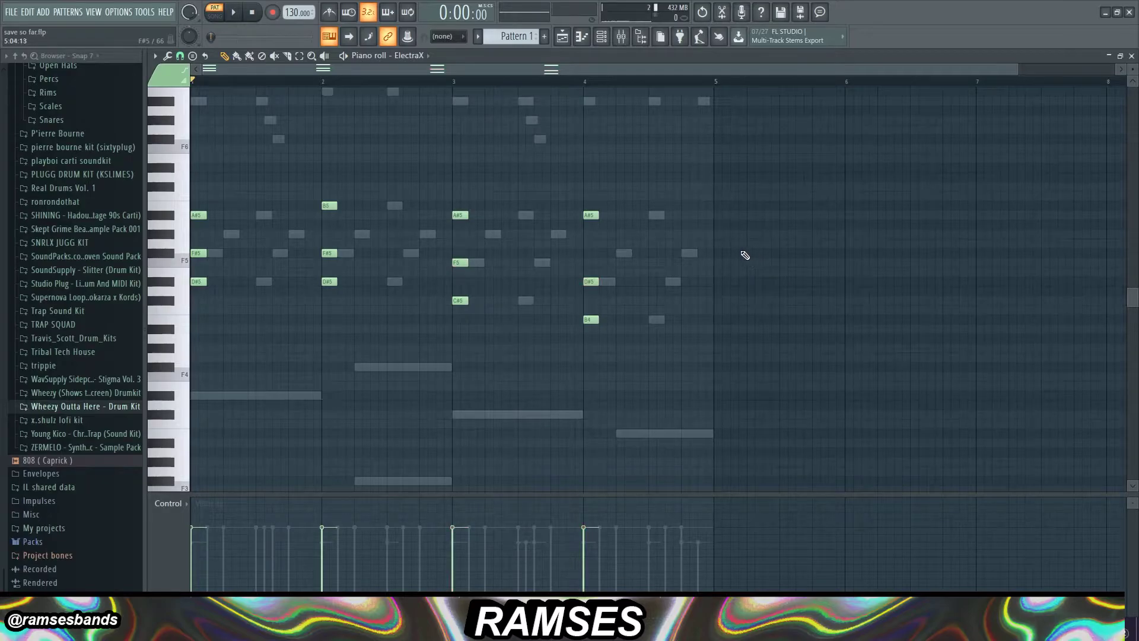
{"action": "key", "text": "space"}
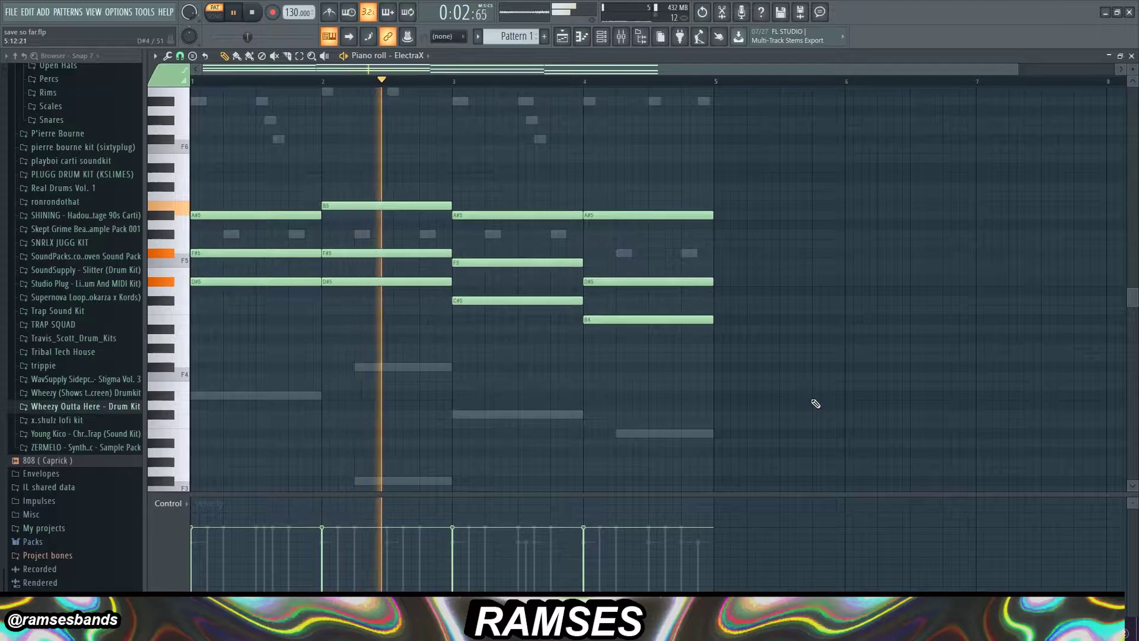
Route ElectraX to mixer Insert 2 and load Fruity Stereo Enhancer in that track's first effect slot
{"action": "left_click", "coordinate": [603, 36]}
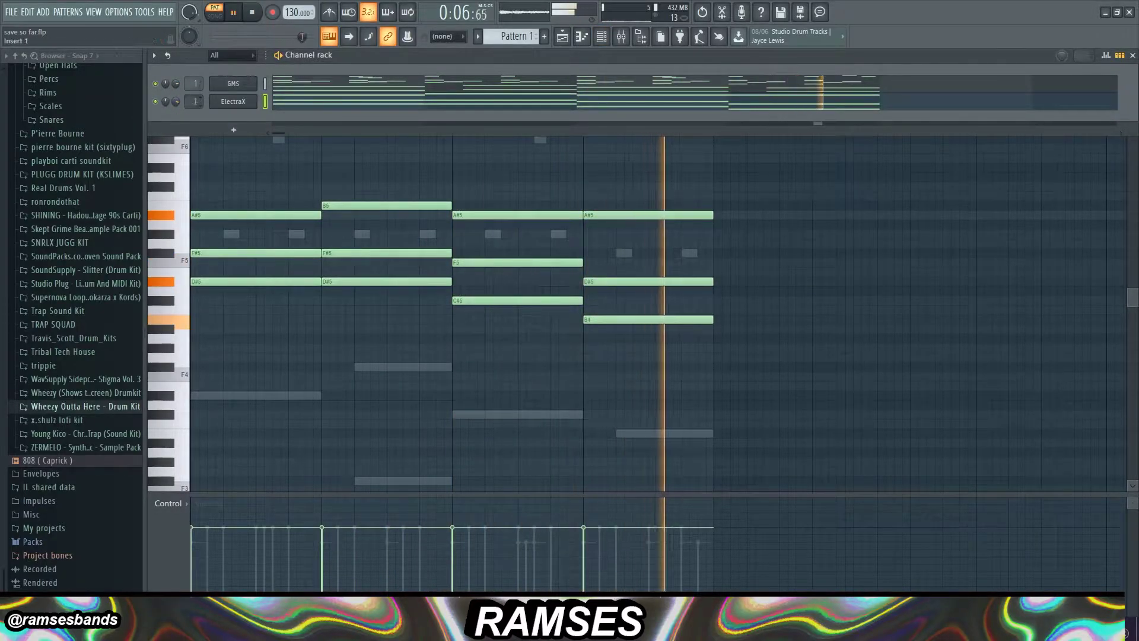
{"action": "left_click", "coordinate": [621, 36]}
{"action": "left_click", "coordinate": [1029, 93]}
{"action": "mouse_move", "coordinate": [1068, 109]}
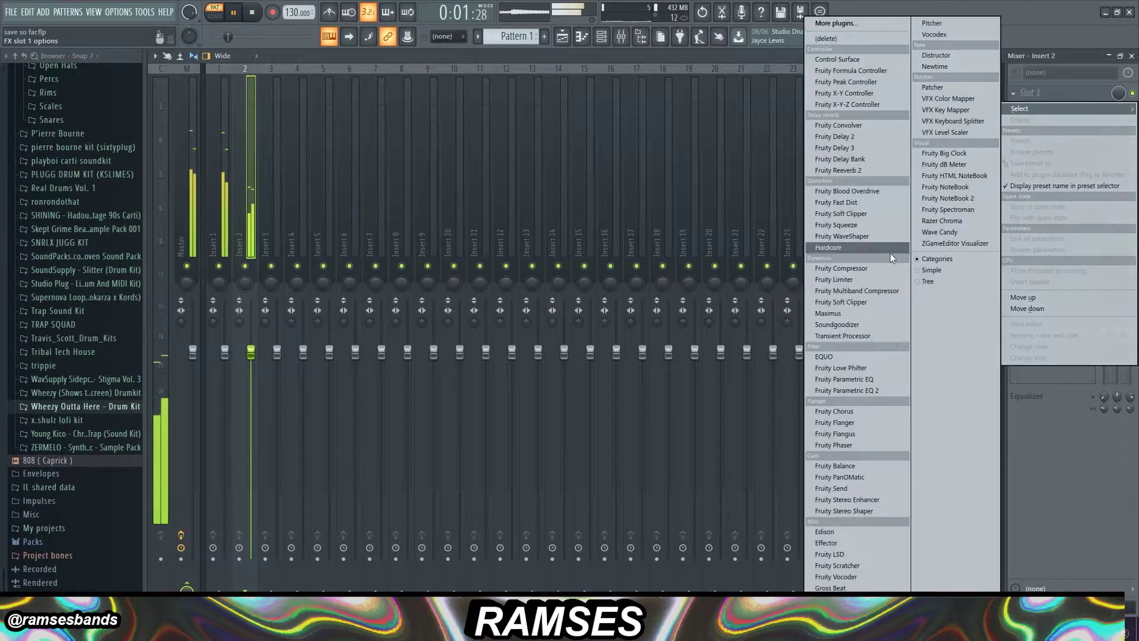
{"action": "left_click", "coordinate": [869, 500]}
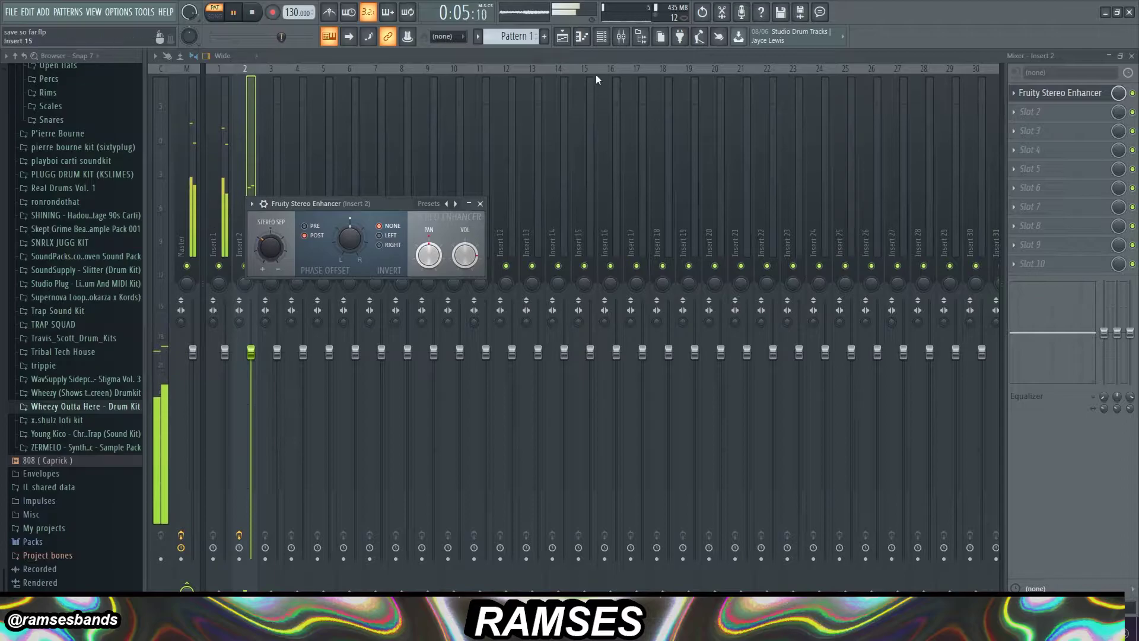
Open the GMS channel's notes and apply a slight level randomization with the piano roll randomizer
{"action": "left_click", "coordinate": [601, 37]}
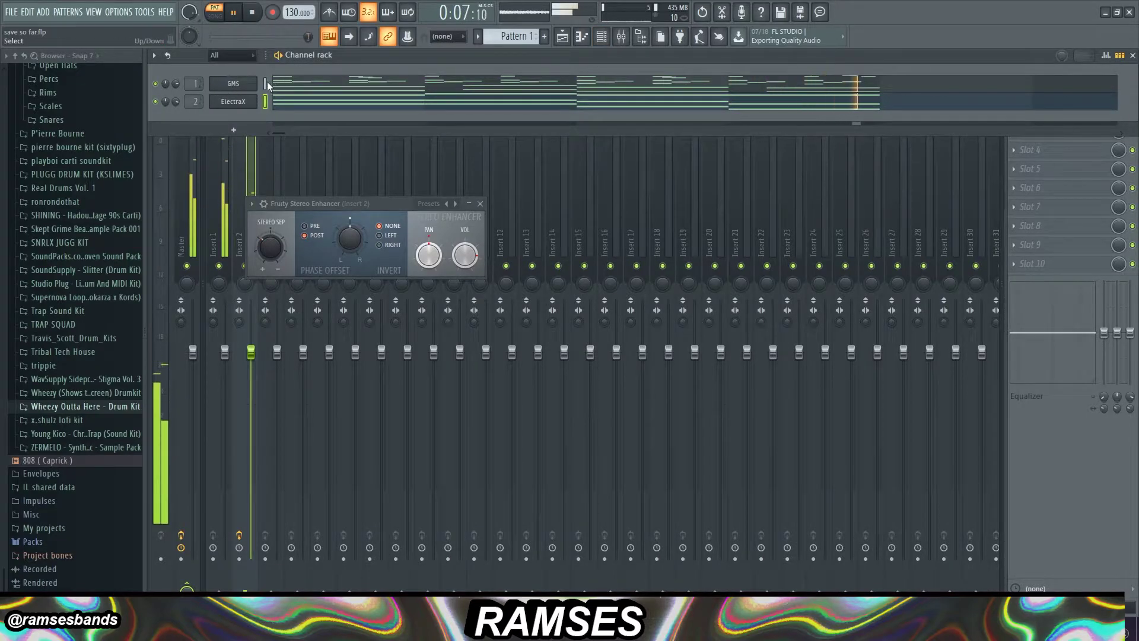
{"action": "left_click", "coordinate": [368, 86]}
{"action": "key", "text": "alt+r"}
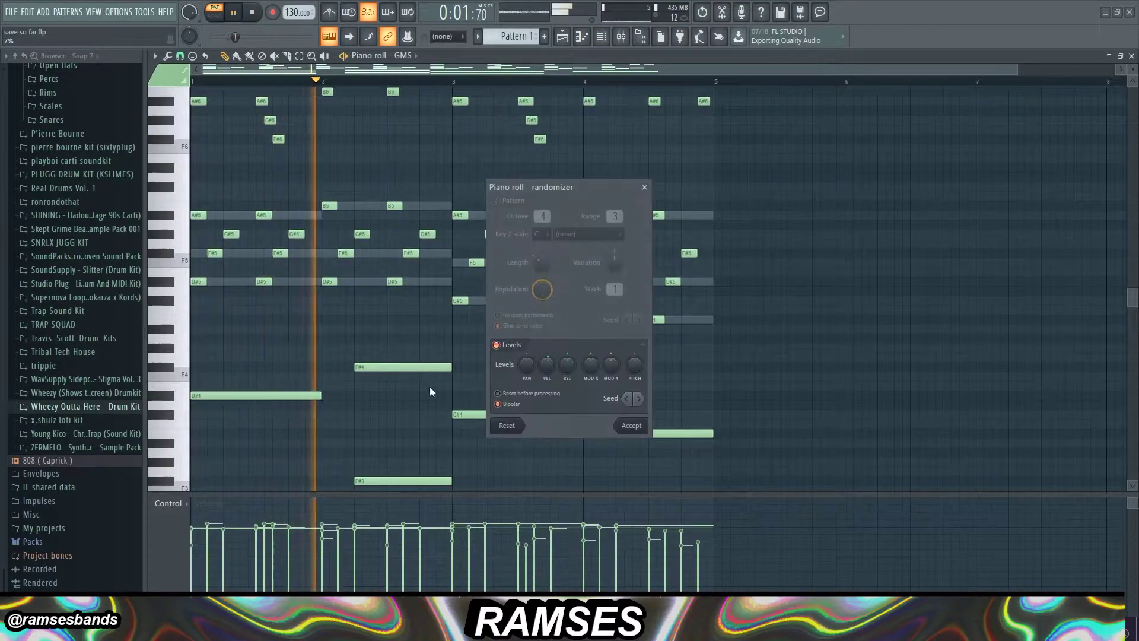
{"action": "left_click_drag", "start_coordinate": [527, 365], "coordinate": [546, 358]}
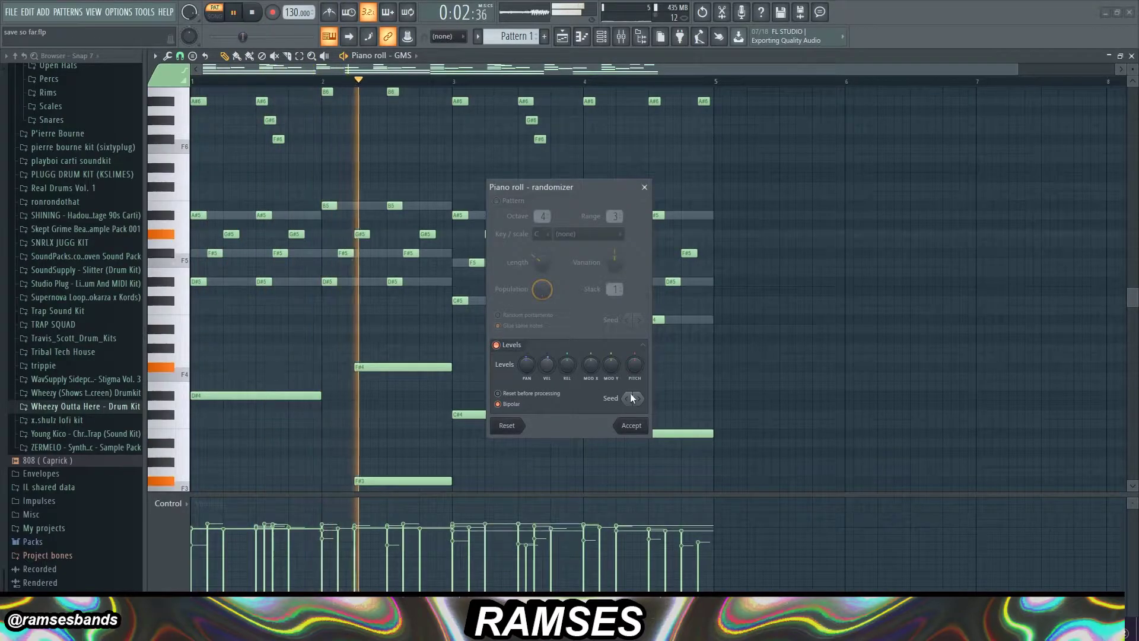
{"action": "left_click", "coordinate": [631, 425]}
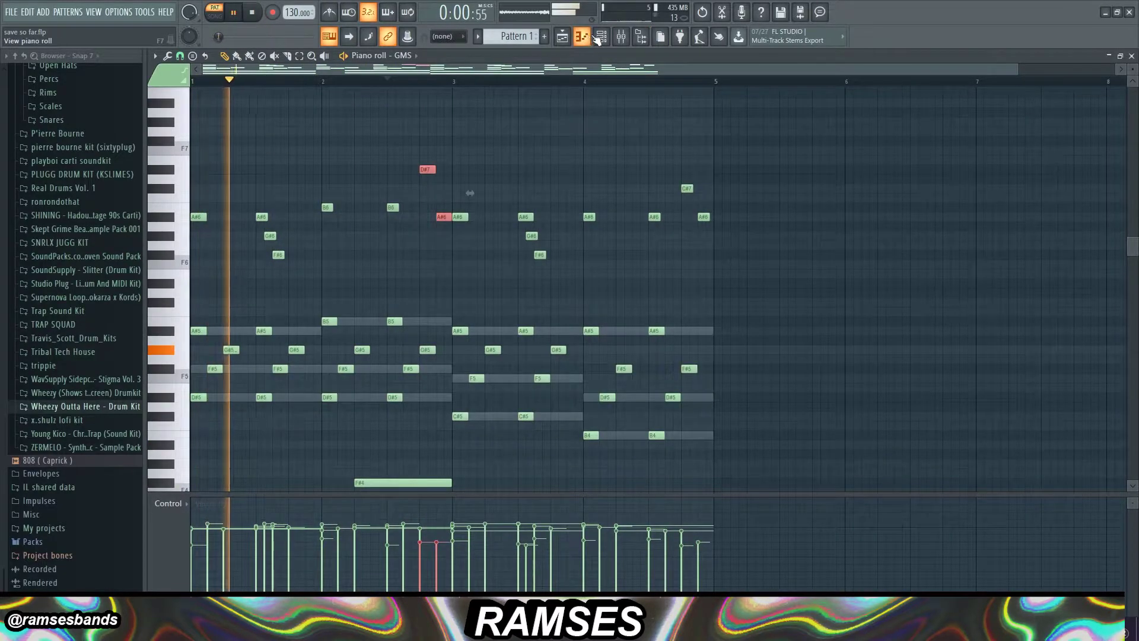
Load Gross Beat in the first effect slot of mixer Insert 1
{"action": "key", "text": "F6"}
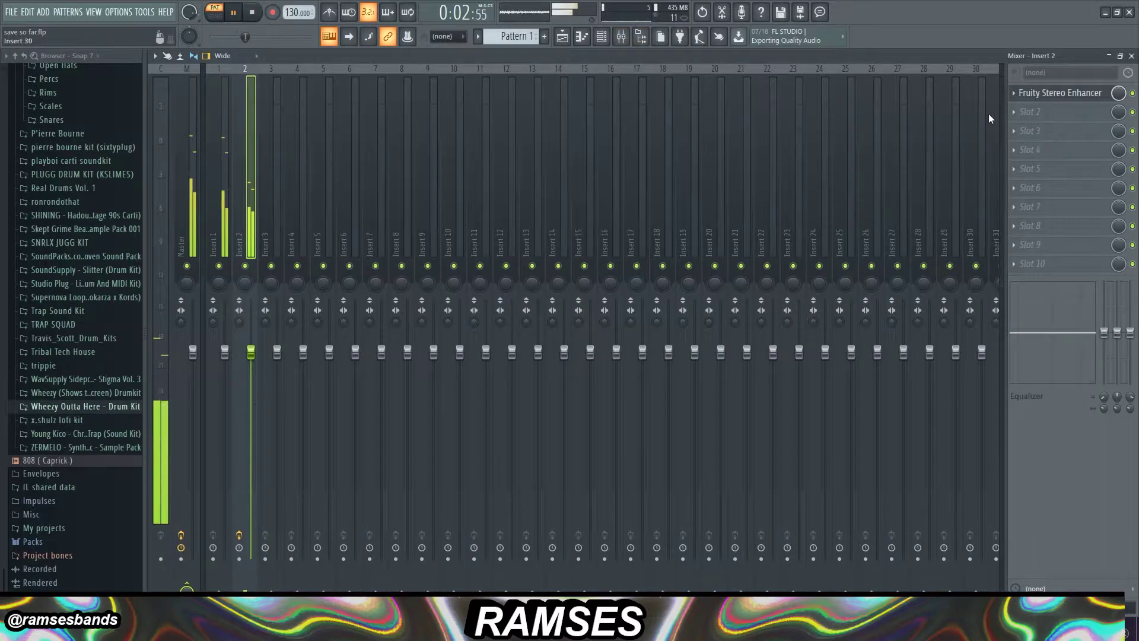
{"action": "left_click", "coordinate": [1014, 112]}
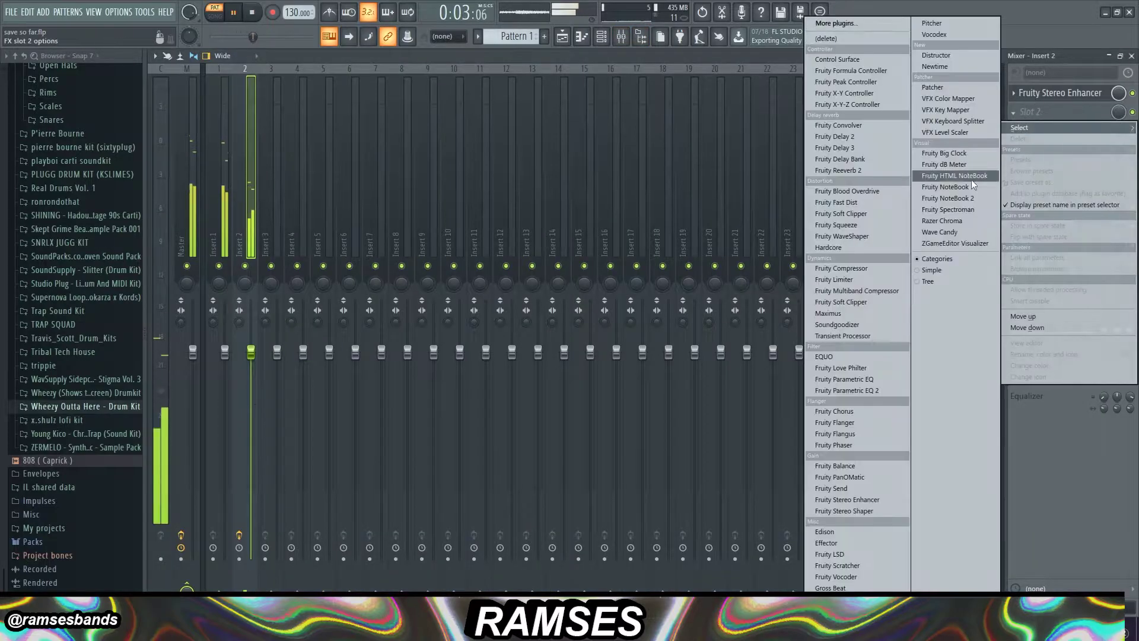
{"action": "left_click", "coordinate": [227, 146]}
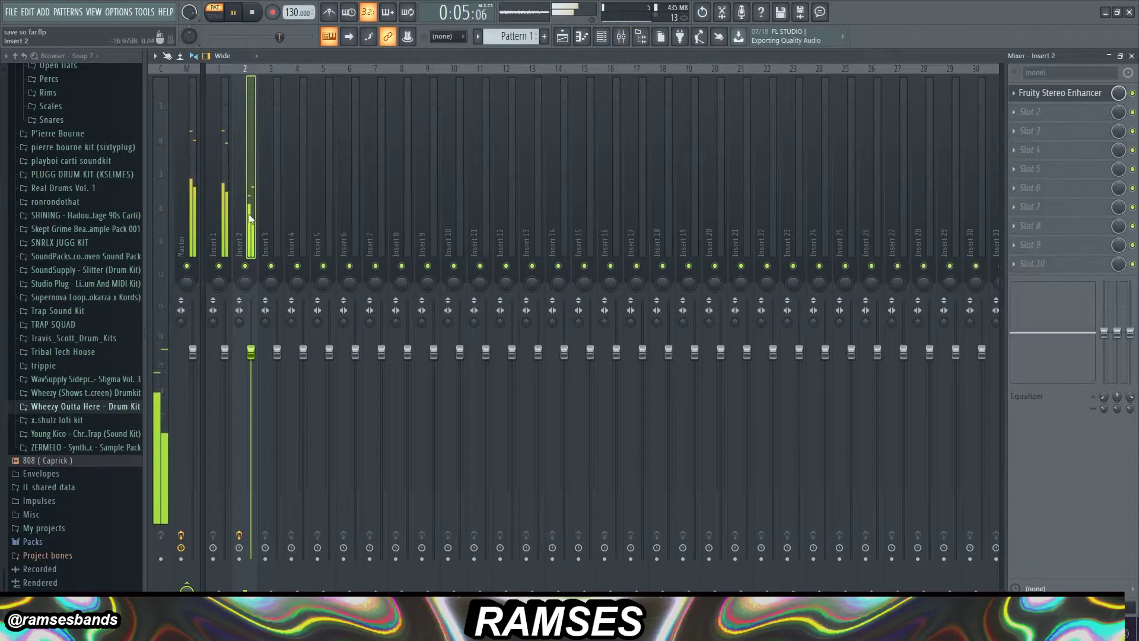
{"action": "left_click", "coordinate": [1016, 93]}
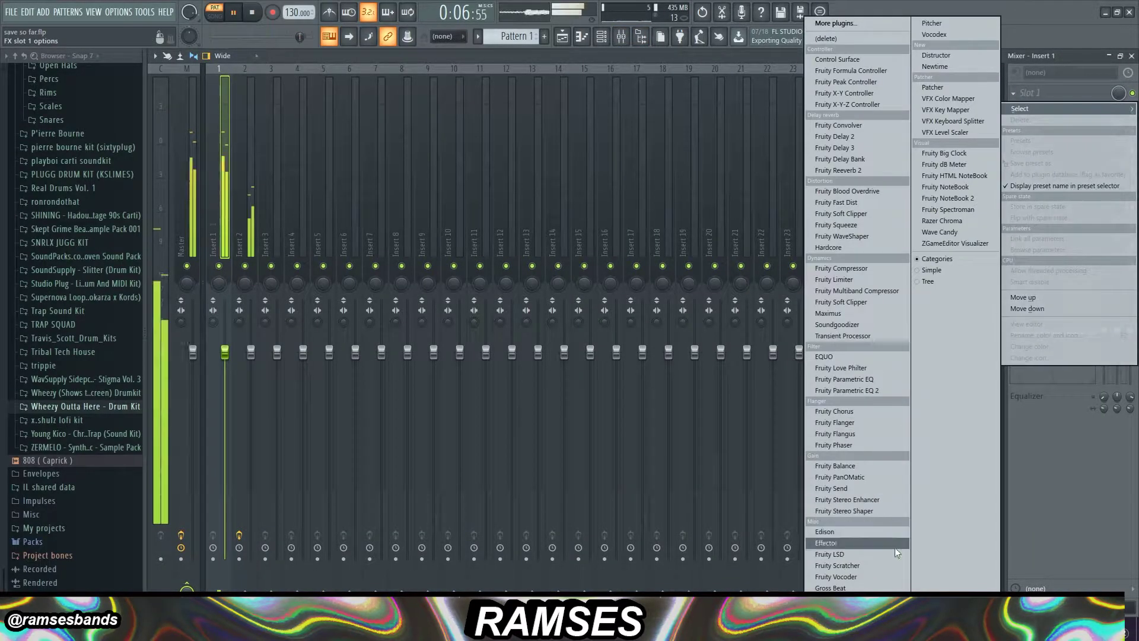
{"action": "left_click", "coordinate": [854, 587]}
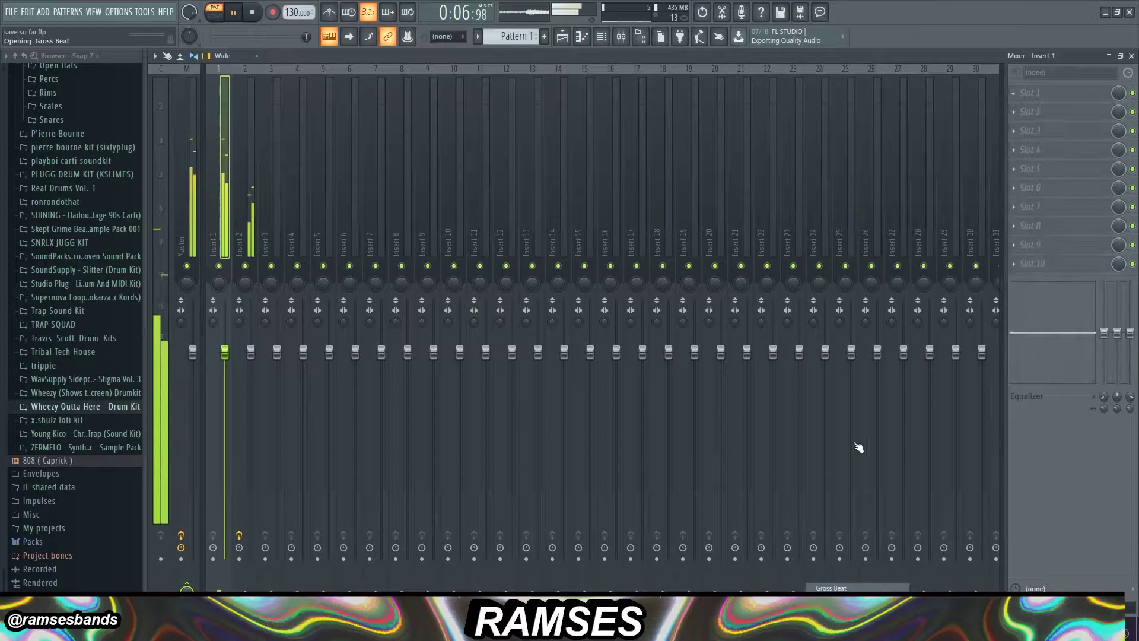
Switch Gross Beat to the Momentary preset and activate its 1/2 Speed time effect
{"action": "left_click", "coordinate": [669, 172]}
{"action": "left_click", "coordinate": [702, 201]}
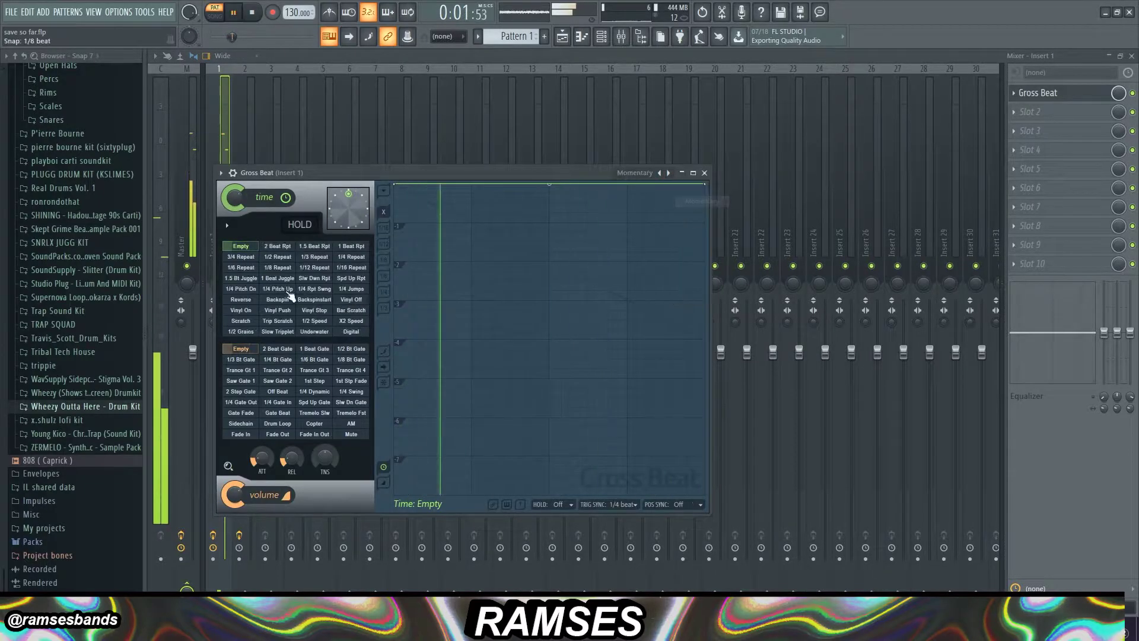
{"action": "left_click", "coordinate": [315, 321]}
In the GMS piano roll, move bar 2's F#4 and F#3 bass notes to the bar's start and stretch them over the whole bar
{"action": "left_click", "coordinate": [601, 37]}
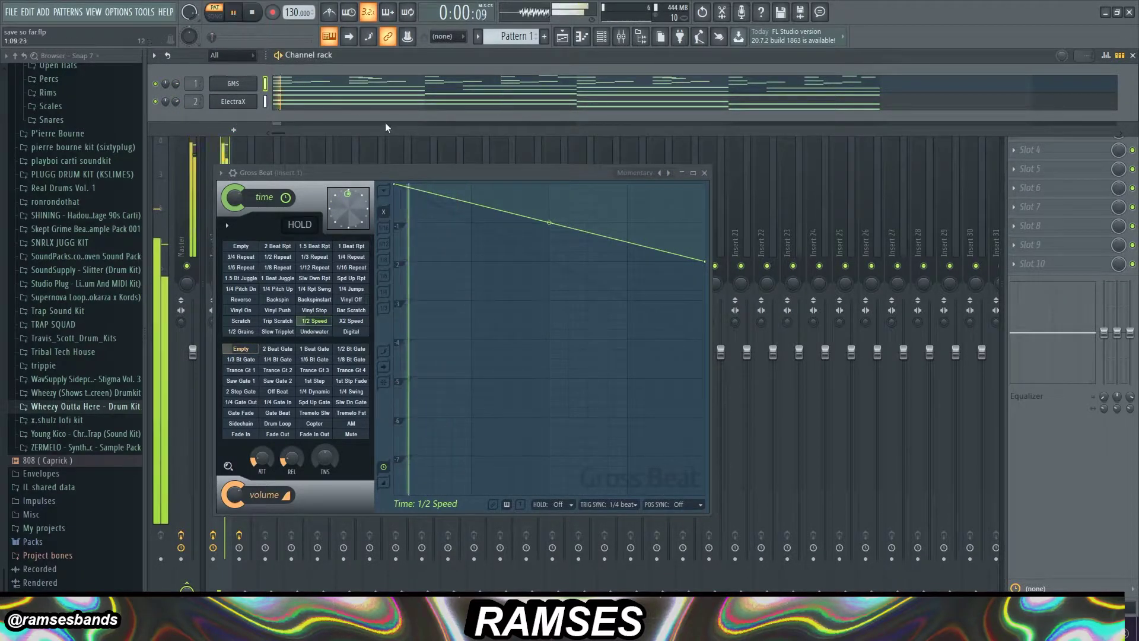
{"action": "left_click", "coordinate": [237, 128]}
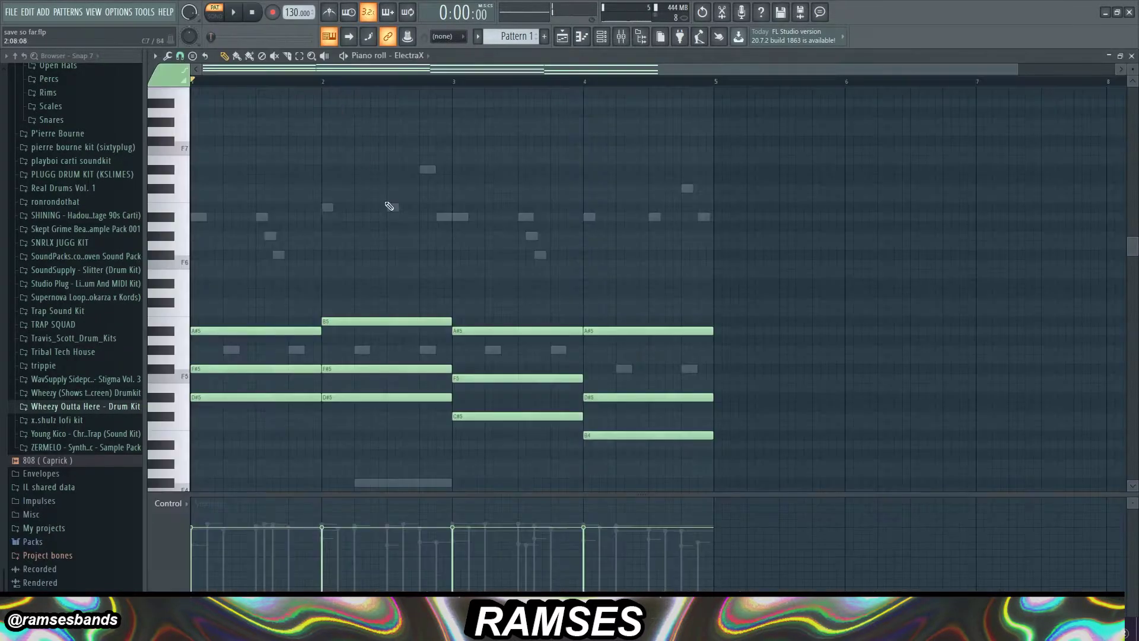
{"action": "scroll", "coordinate": [429, 204], "scroll_direction": "down", "scroll_amount": 2}
{"action": "left_click", "coordinate": [418, 57]}
{"action": "left_click", "coordinate": [416, 77]}
{"action": "scroll", "coordinate": [409, 317], "scroll_direction": "down", "scroll_amount": 2}
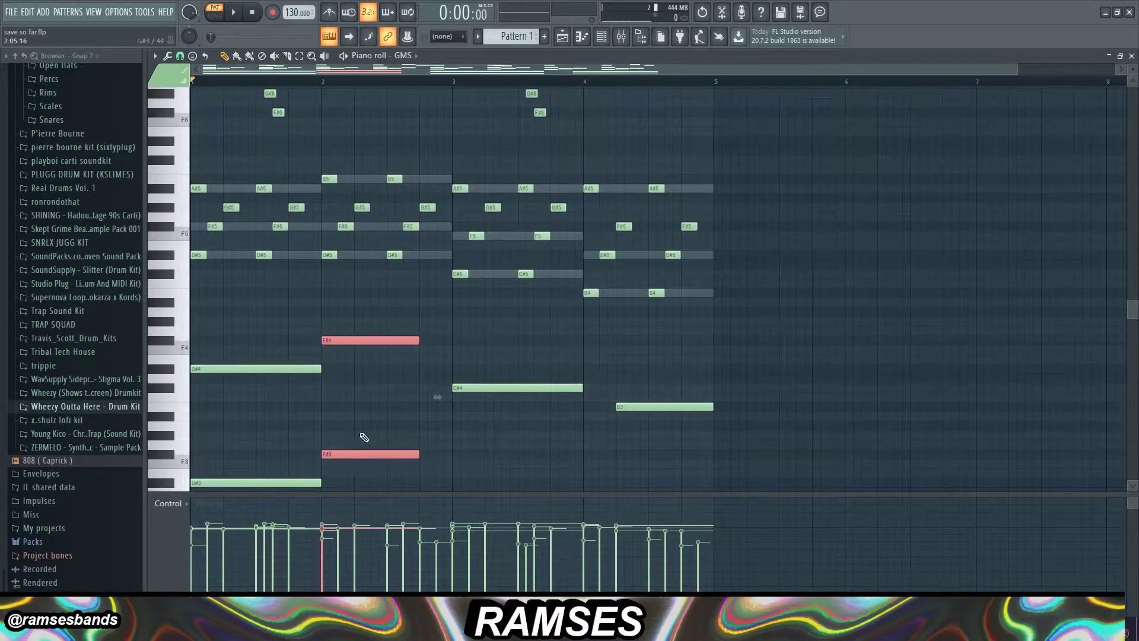
{"action": "left_click_drag", "start_coordinate": [418, 454], "coordinate": [450, 455]}
{"action": "key", "text": "space"}
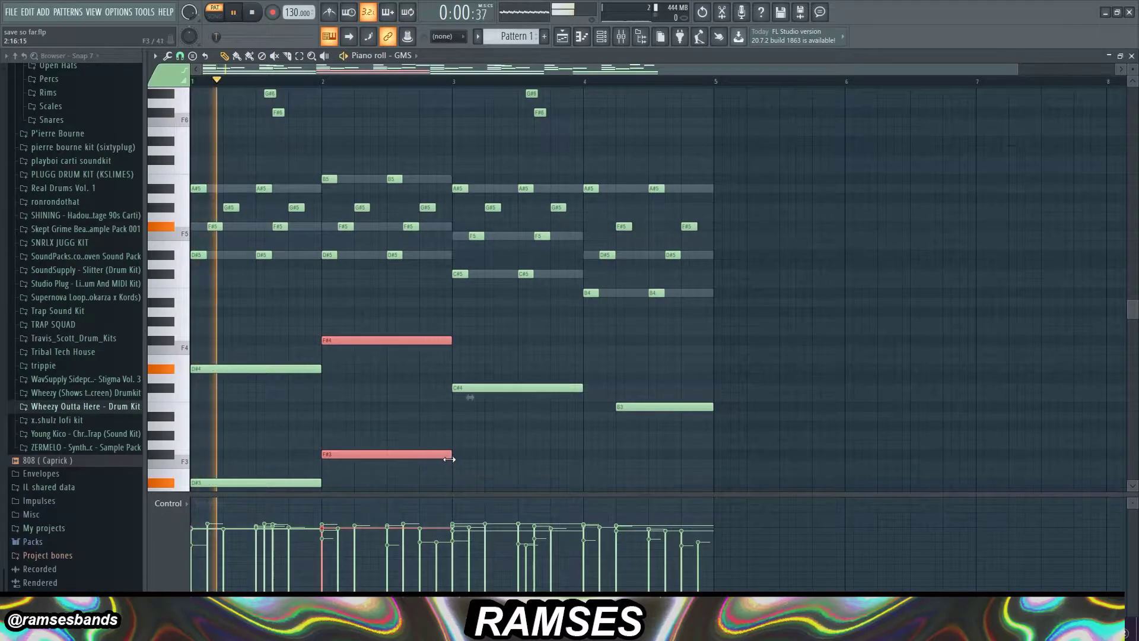
Move bar 4's B3 and B2 bass notes to the start of the bar and extend them to its end
{"action": "left_click_drag", "start_coordinate": [640, 408], "coordinate": [609, 437]}
{"action": "scroll", "coordinate": [626, 410], "scroll_direction": "down", "scroll_amount": 3}
{"action": "left_click_drag", "start_coordinate": [597, 280], "coordinate": [713, 436]}
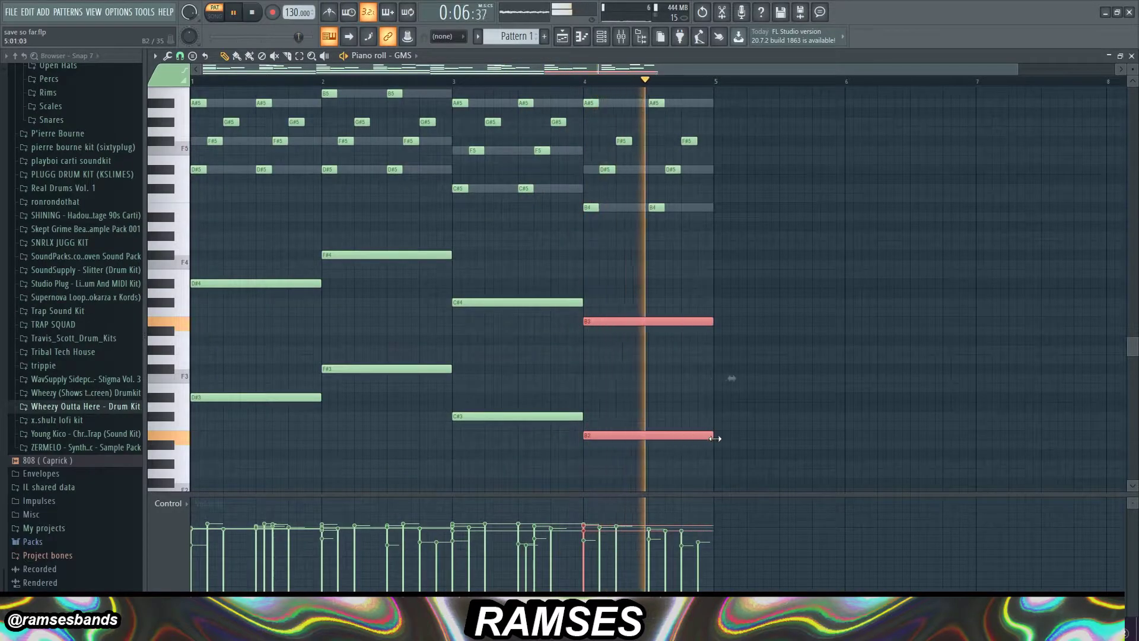
Add Fruity Parametric EQ 2 to Insert 1's second slot and turn band 1 into a steep low cut at about 149 Hz
{"action": "key", "text": "F6"}
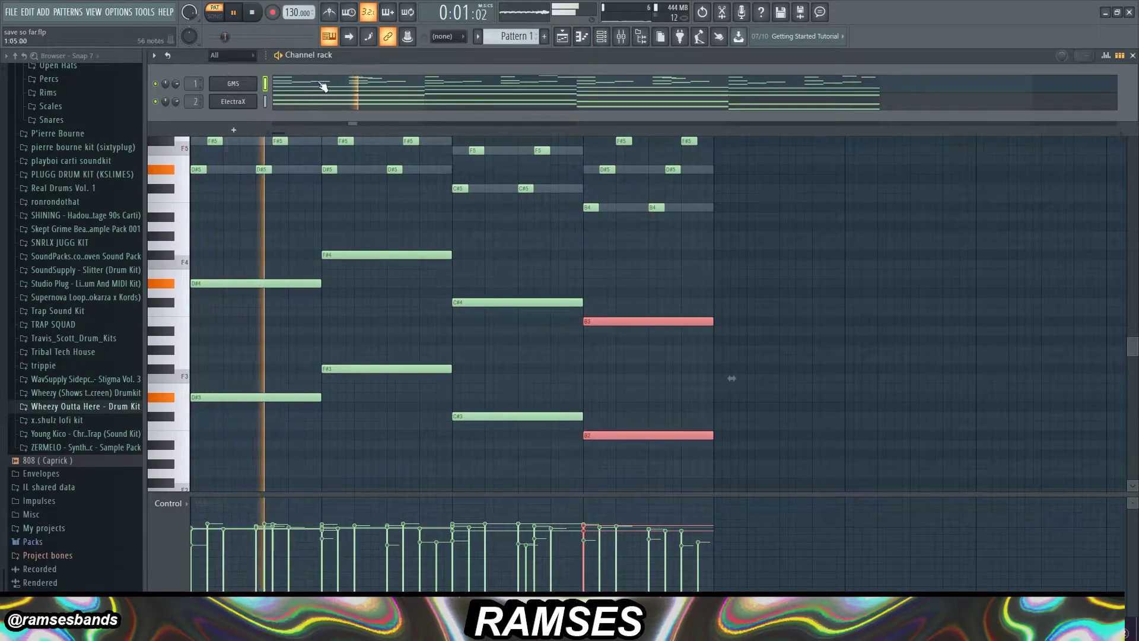
{"action": "key", "text": "F9"}
{"action": "left_click", "coordinate": [1032, 132]}
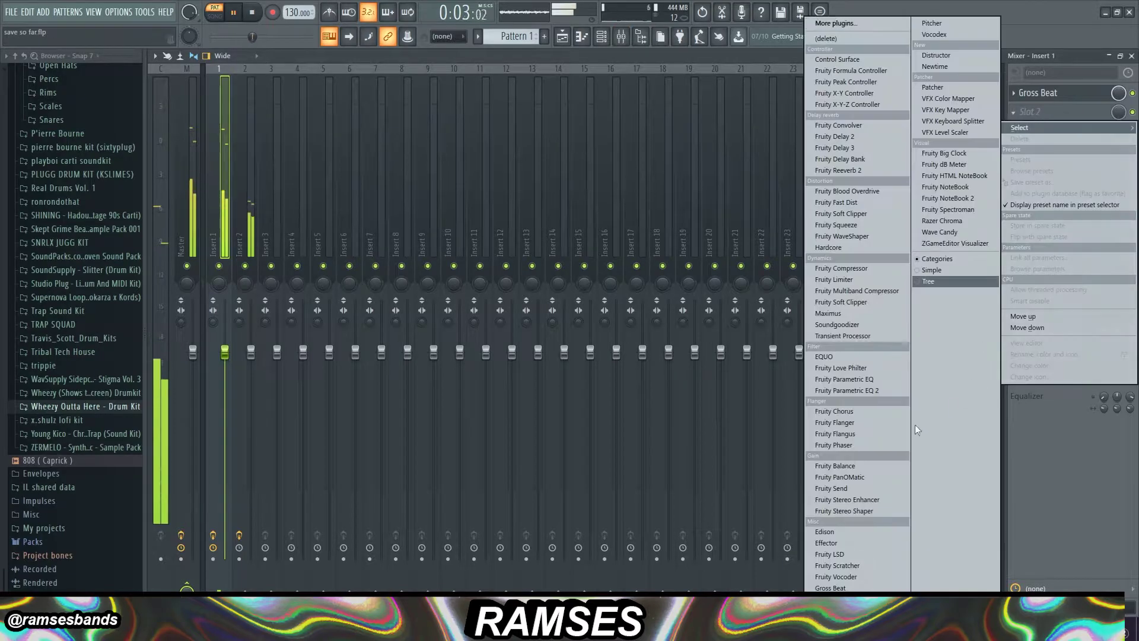
{"action": "left_click", "coordinate": [894, 389]}
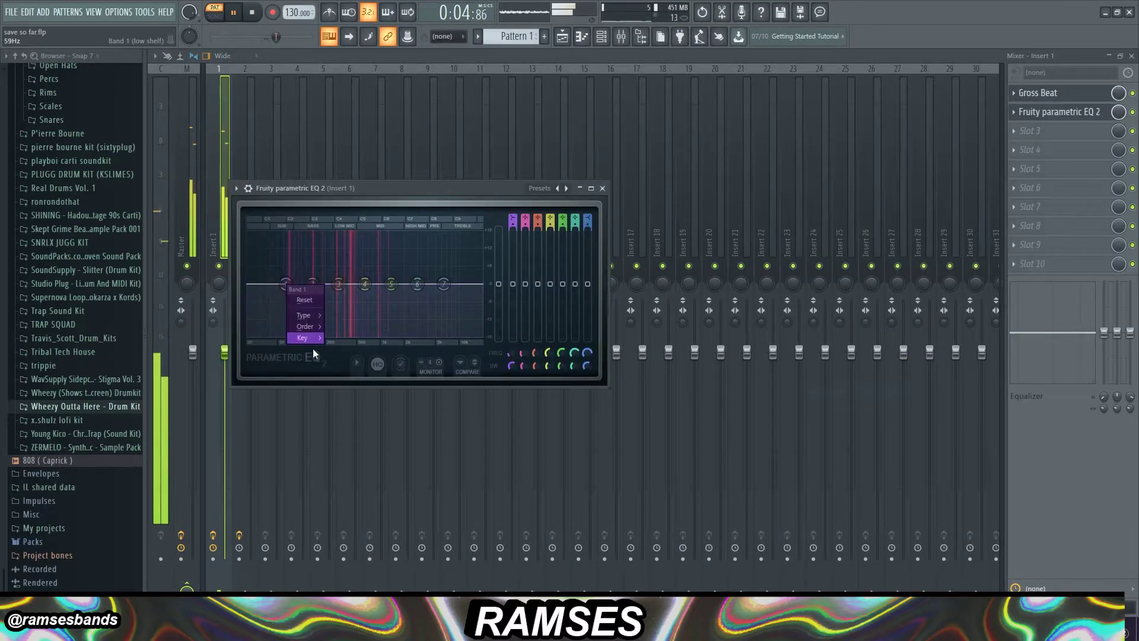
{"action": "left_click", "coordinate": [334, 327]}
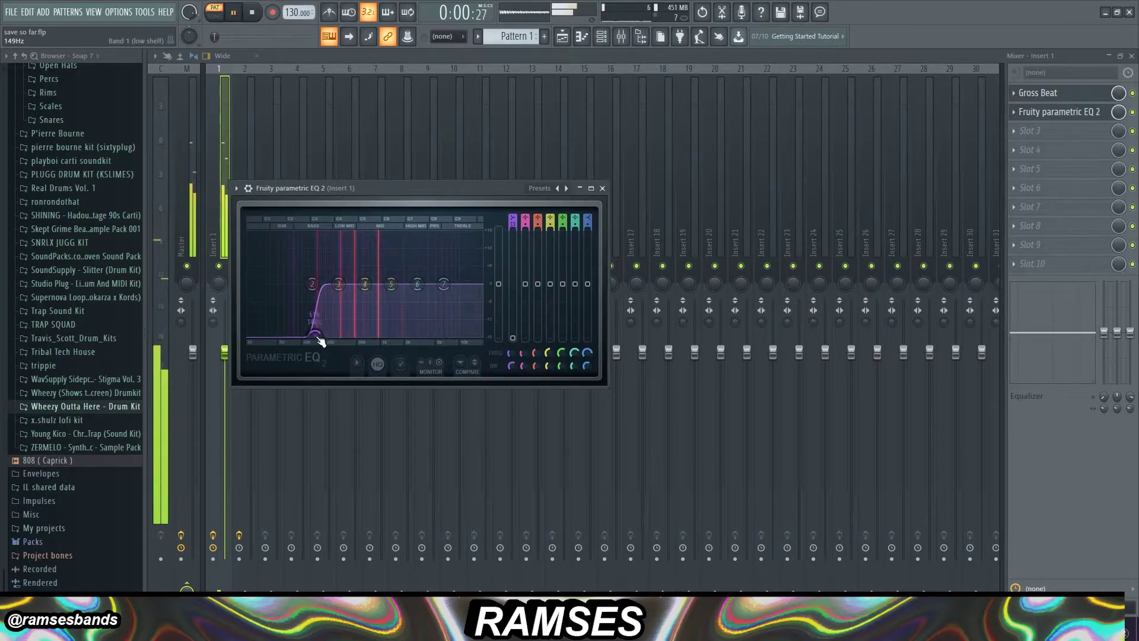
Repeat the C5 note of the HiHat (3) channel until evenly spaced hi-hats fill all four bars
{"action": "left_click", "coordinate": [602, 37]}
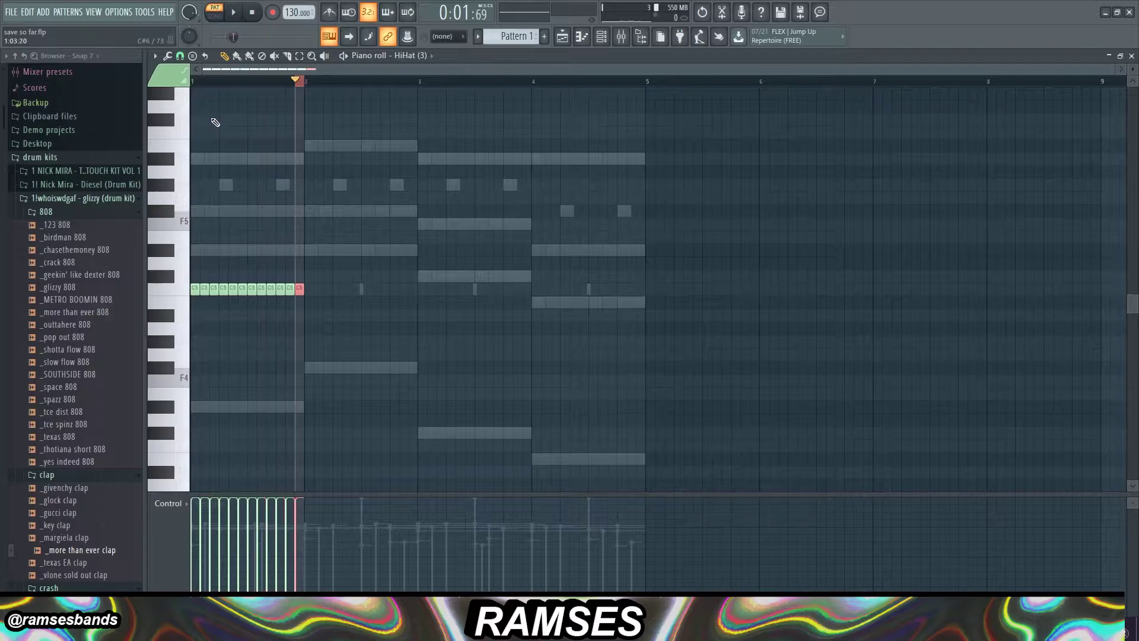
{"action": "key", "text": "ctrl+b"}
{"action": "key", "text": "ctrl+b"}
{"action": "key", "text": "ctrl+b"}
{"action": "key", "text": "ctrl+b"}
{"action": "key", "text": "ctrl+b"}
{"action": "key", "text": "ctrl+b"}
{"action": "key", "text": "ctrl+b"}
{"action": "key", "text": "ctrl+b"}
{"action": "key", "text": "ctrl+b"}
{"action": "key", "text": "ctrl+b"}
{"action": "key", "text": "ctrl+b"}
{"action": "key", "text": "ctrl+b"}
{"action": "key", "text": "ctrl+b"}
{"action": "key", "text": "ctrl+b"}
{"action": "key", "text": "ctrl+b"}
{"action": "key", "text": "ctrl+b"}
{"action": "key", "text": "ctrl+b"}
{"action": "key", "text": "ctrl+b"}
{"action": "key", "text": "ctrl+b"}
{"action": "key", "text": "ctrl+b"}
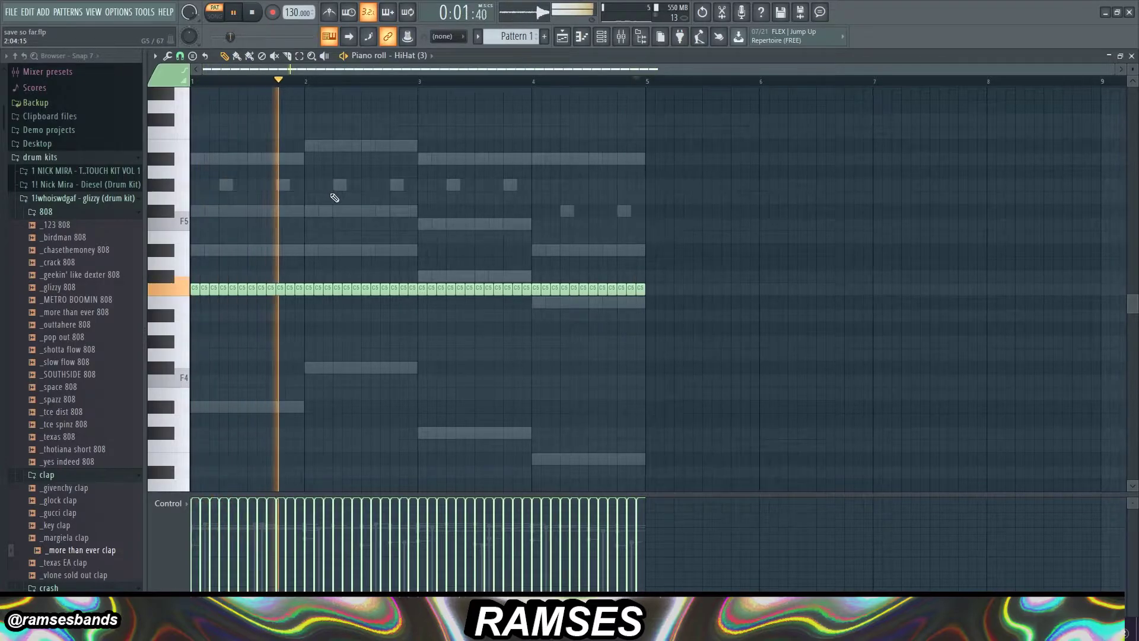
Slightly lower the velocity of all hi-hat notes and randomize their levels
{"action": "key", "text": "ctrl+a"}
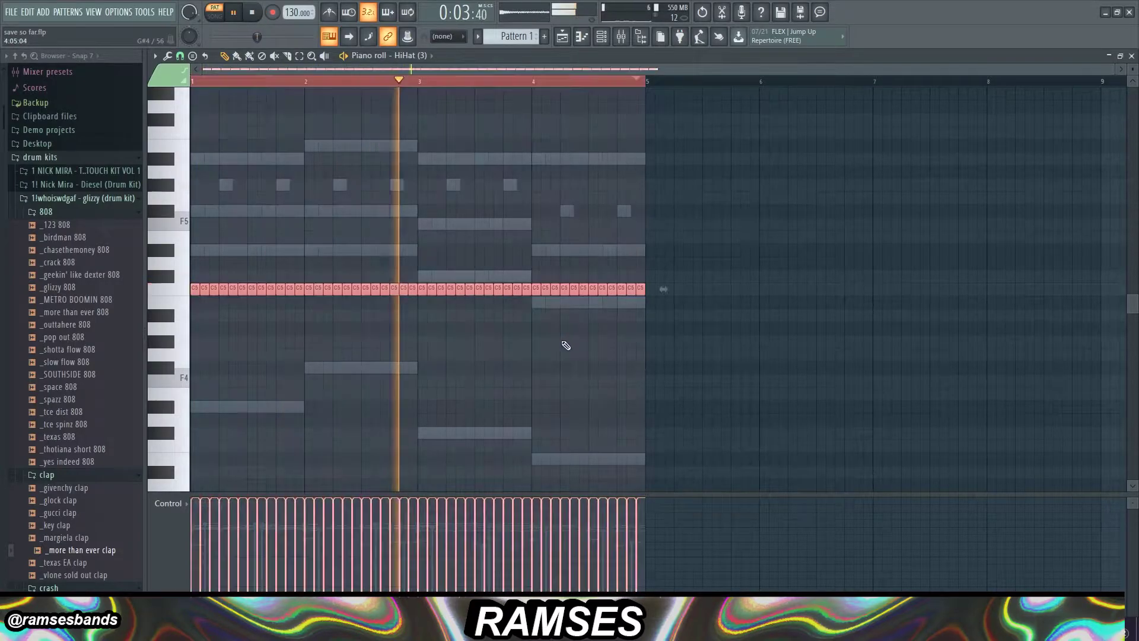
{"action": "scroll", "coordinate": [563, 339], "scroll_direction": "up", "scroll_amount": 3}
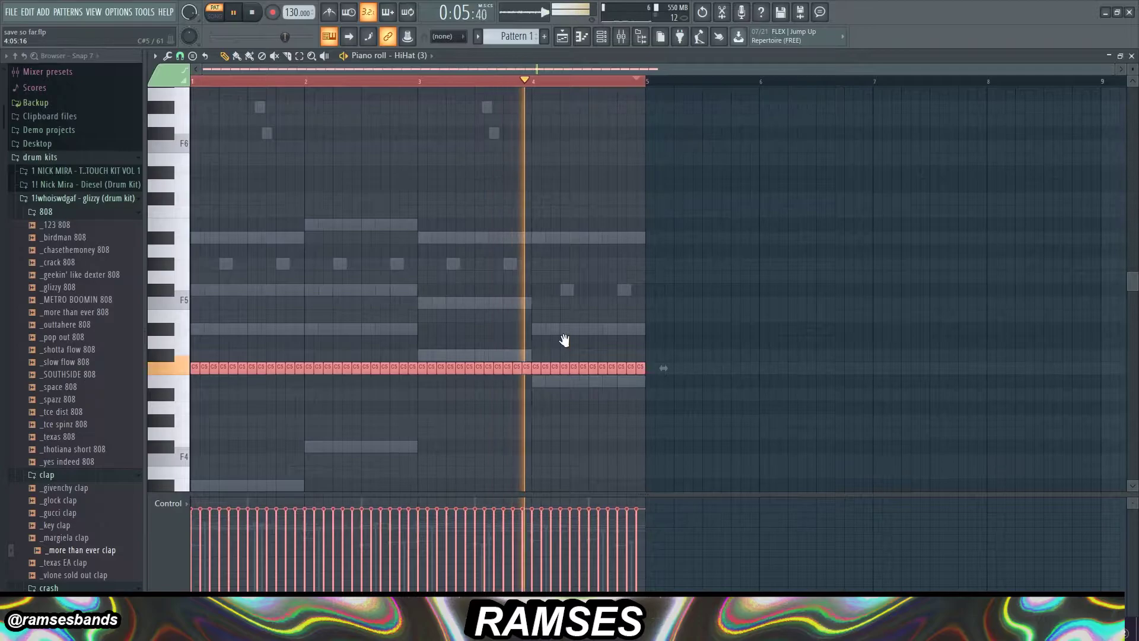
{"action": "key", "text": "alt+r"}
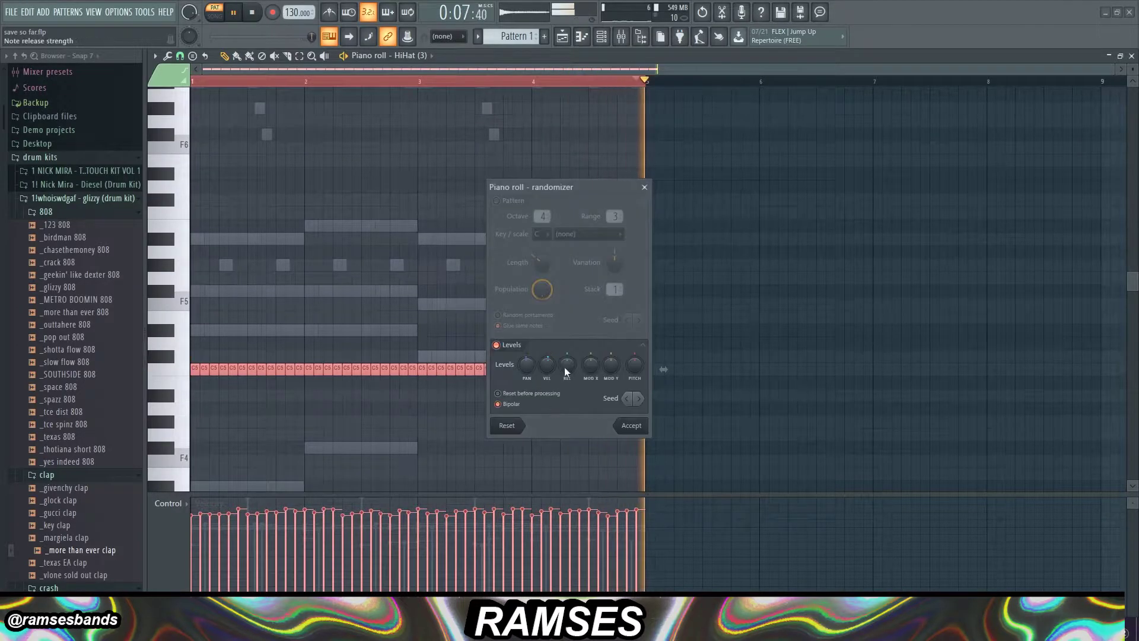
{"action": "left_click", "coordinate": [631, 425]}
Place Snare 2_2 hits at C5 on beat 3 of bar 1, step 3 of bar 2, step 15 of bar 3 and step 3 of bar 4
{"action": "left_click", "coordinate": [601, 37]}
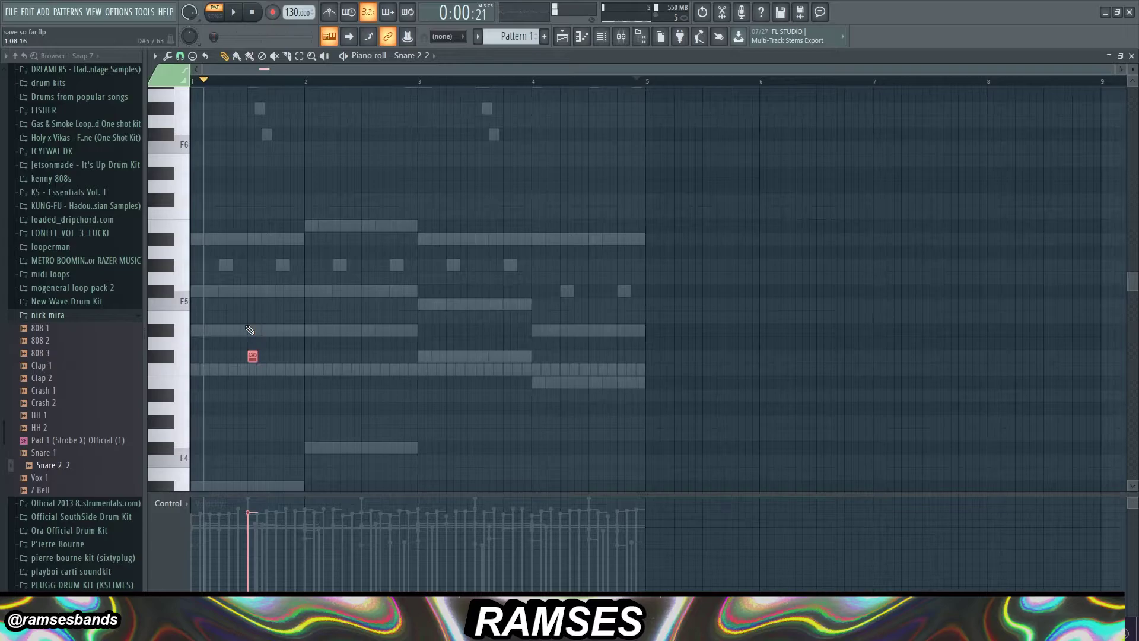
{"action": "scroll", "coordinate": [392, 309], "scroll_direction": "down", "scroll_amount": 3}
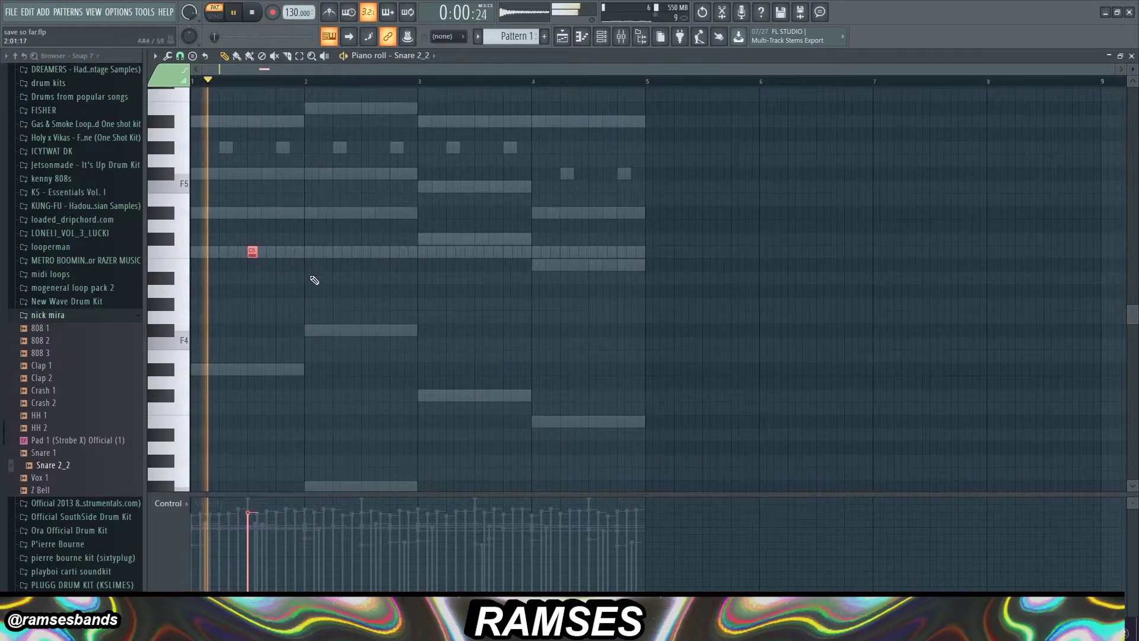
{"action": "left_click", "coordinate": [323, 251]}
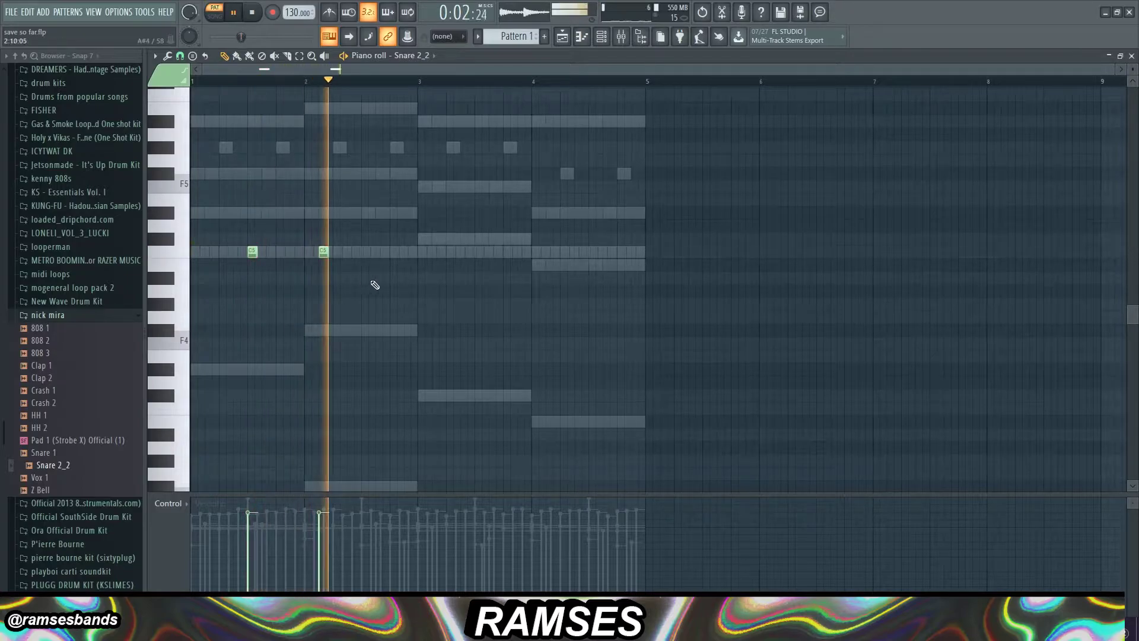
{"action": "left_click", "coordinate": [522, 251]}
{"action": "left_click", "coordinate": [547, 250]}
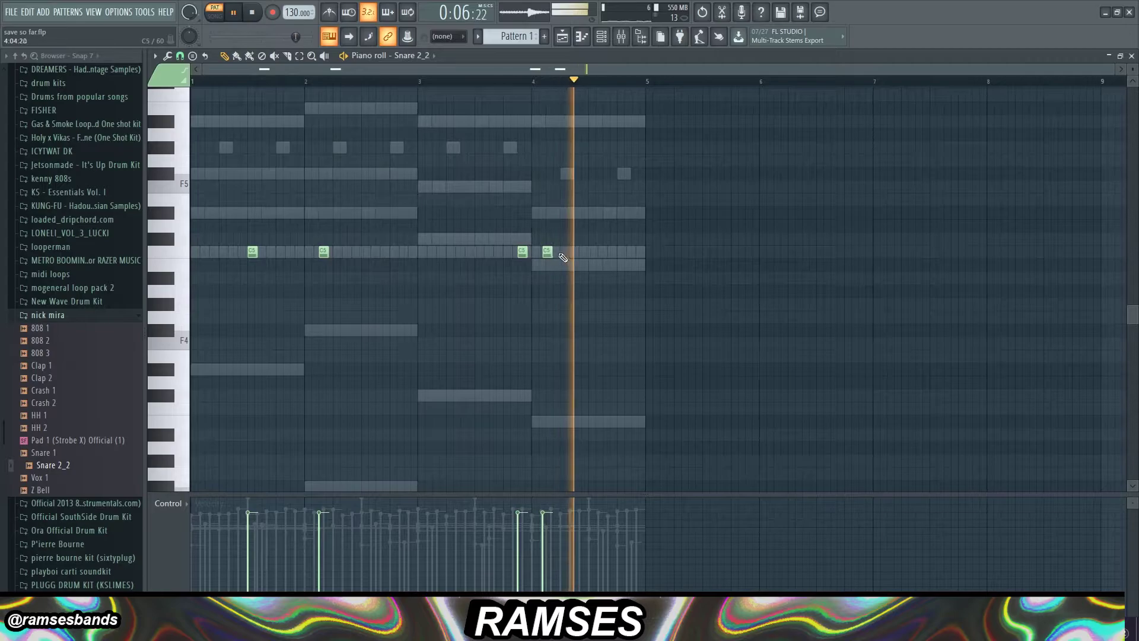
{"action": "left_click_drag", "start_coordinate": [547, 252], "coordinate": [551, 252]}
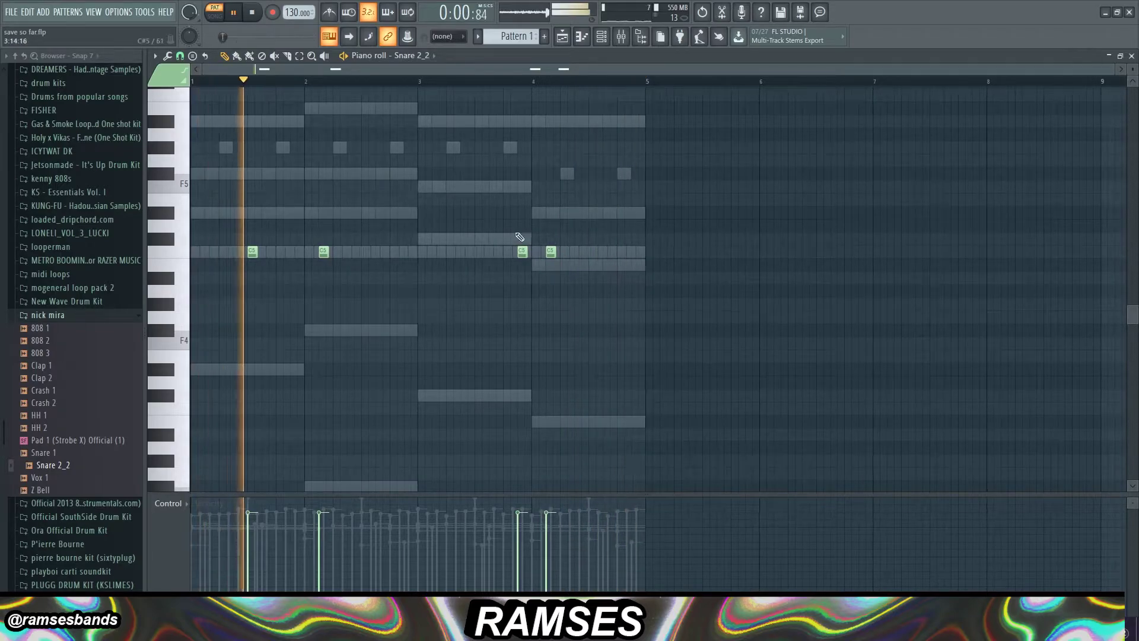
Add Snare 2_2 hits at C5 on beat 3 of bars 2, 3 and 4
{"action": "key", "text": "F6"}
{"action": "left_click", "coordinate": [403, 195]}
{"action": "left_click", "coordinate": [404, 195]}
{"action": "left_click", "coordinate": [365, 255]}
{"action": "left_click", "coordinate": [478, 254]}
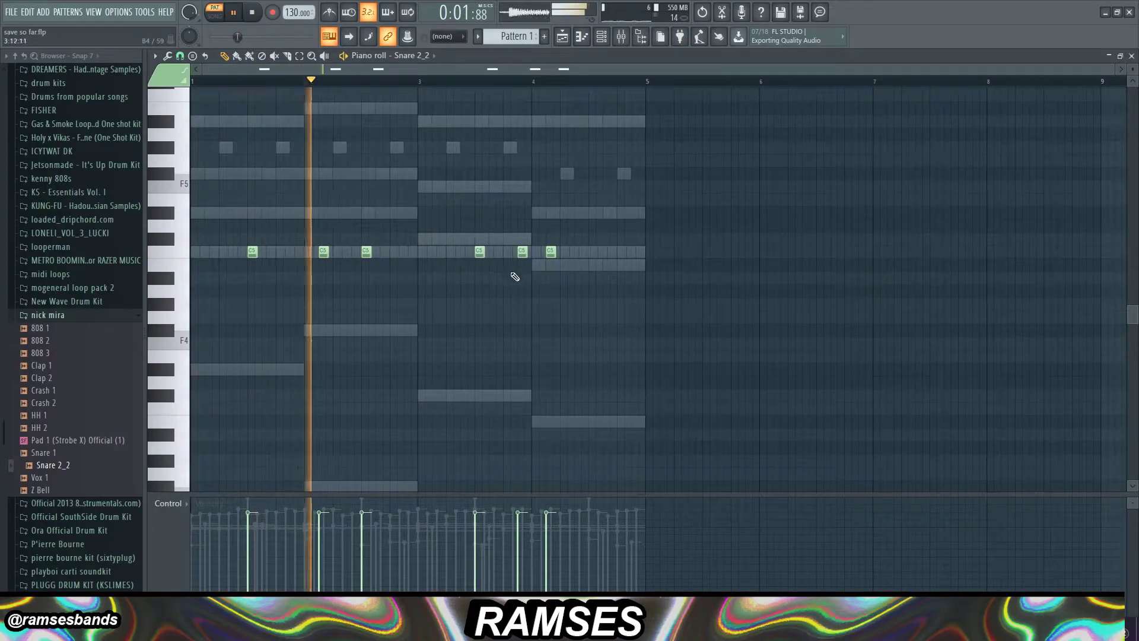
{"action": "left_click", "coordinate": [592, 254]}
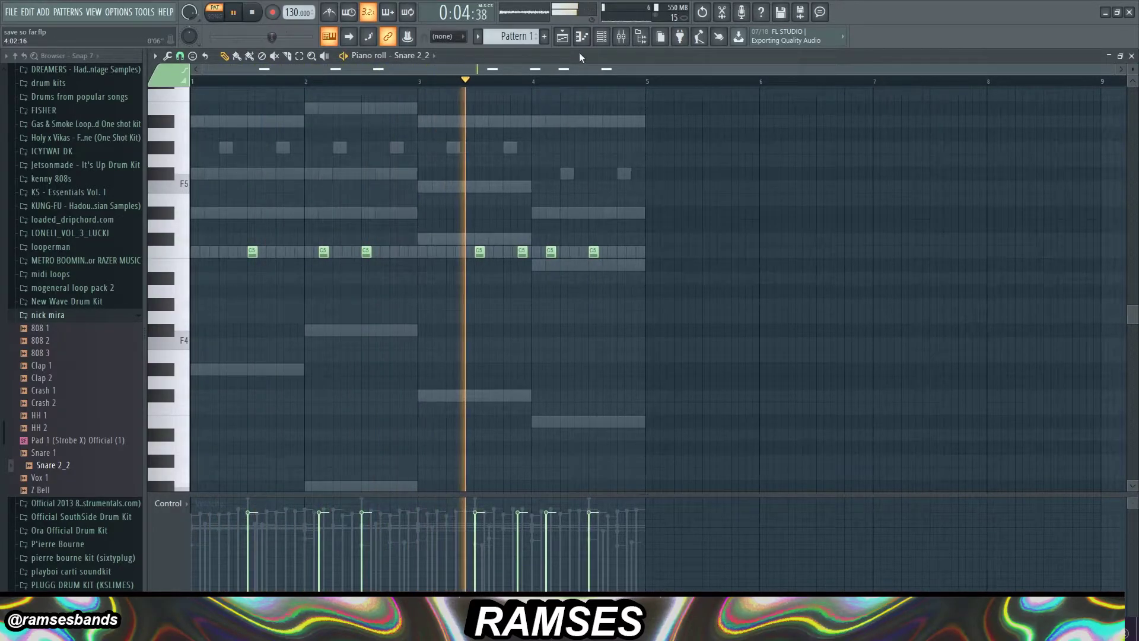
Remove the Snare 2_2 hit on step 15 of bar 3
{"action": "key", "text": "F6"}
{"action": "left_click", "coordinate": [547, 194]}
{"action": "left_click", "coordinate": [547, 194]}
{"action": "right_click", "coordinate": [522, 252]}
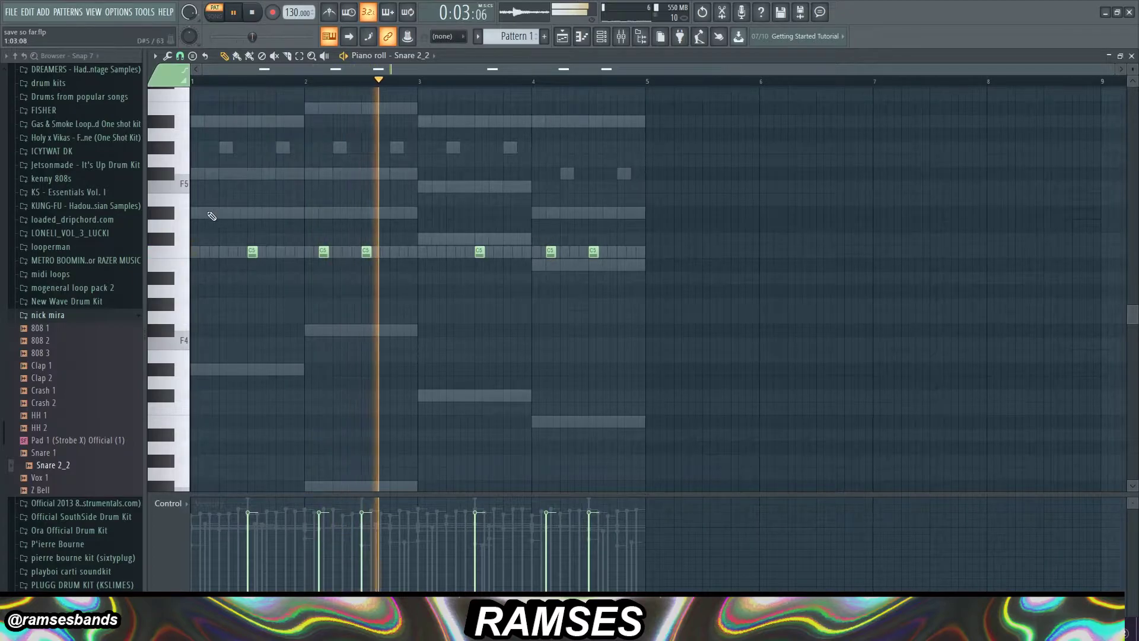
Replace the Snare 2_2 channel's sample with TM88 Snare (1) from the 808_mafia Snares folder and play the pattern
{"action": "key", "text": "F6"}
{"action": "key", "text": "space"}
{"action": "scroll", "coordinate": [36, 356], "scroll_direction": "down", "scroll_amount": 15}
{"action": "scroll", "coordinate": [87, 351], "scroll_direction": "down", "scroll_amount": 4}
{"action": "left_click", "coordinate": [90, 402]}
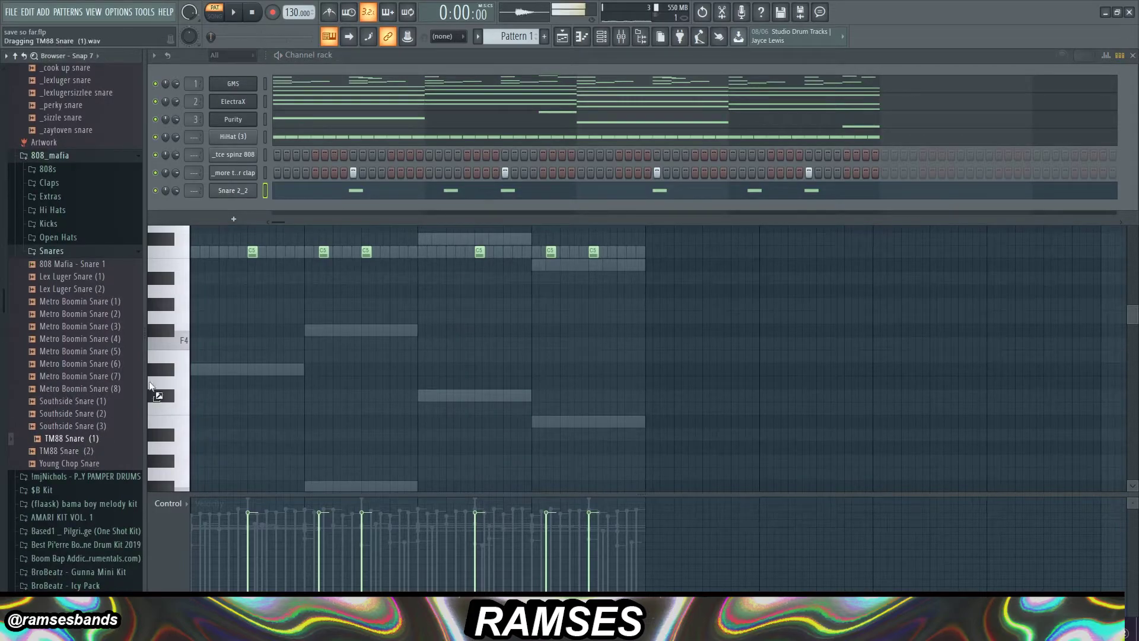
{"action": "key", "text": "space"}
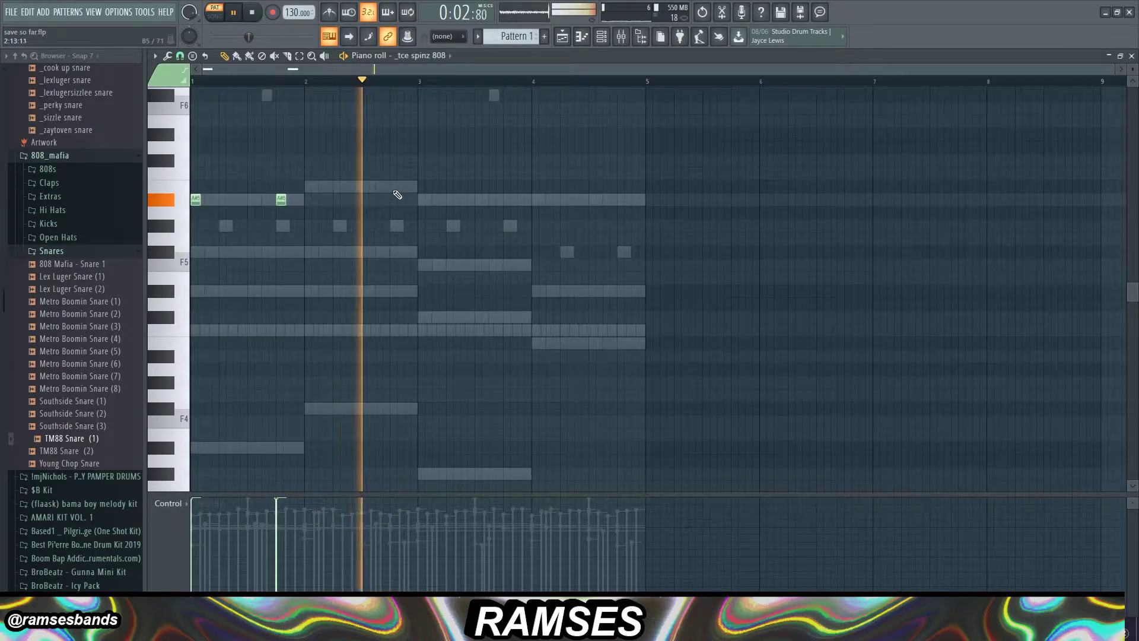
Place _tce spinz 808 notes at A#5 on step 13 of bar 1 and at B5 on beat 3 of bar 2
{"action": "left_click", "coordinate": [395, 187]}
{"action": "right_click", "coordinate": [395, 187]}
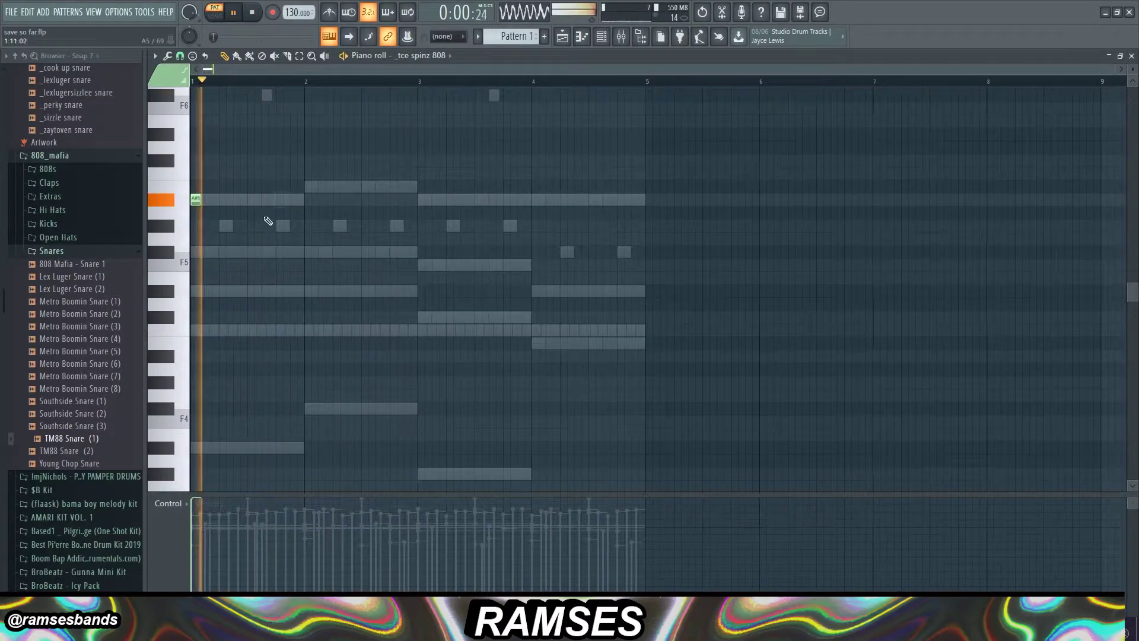
{"action": "left_click", "coordinate": [374, 187]}
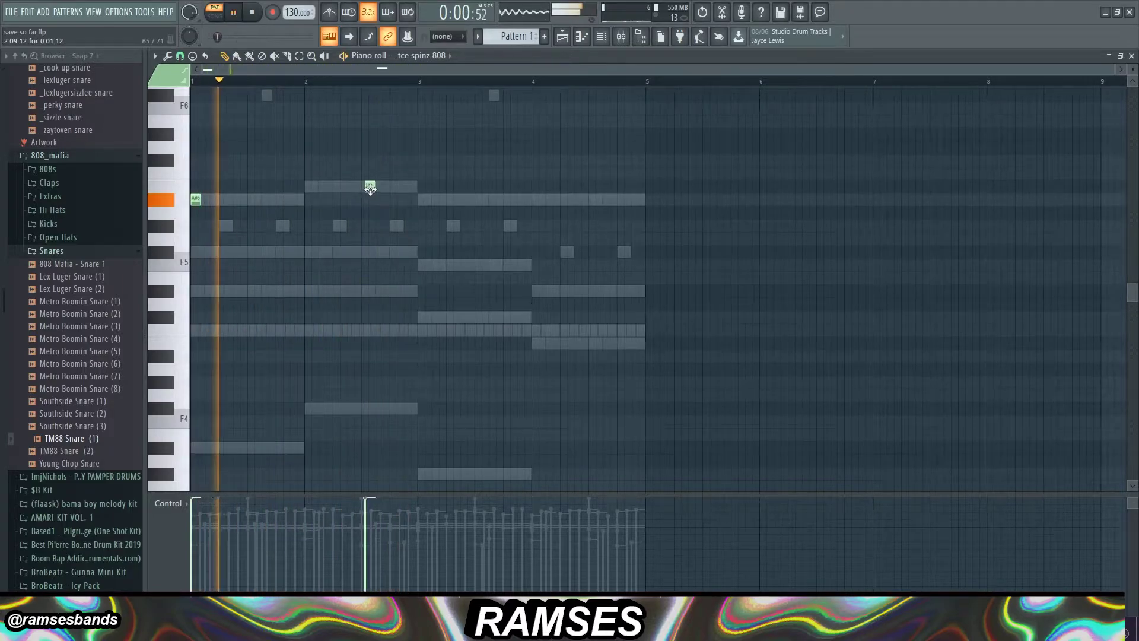
{"action": "left_click", "coordinate": [281, 199]}
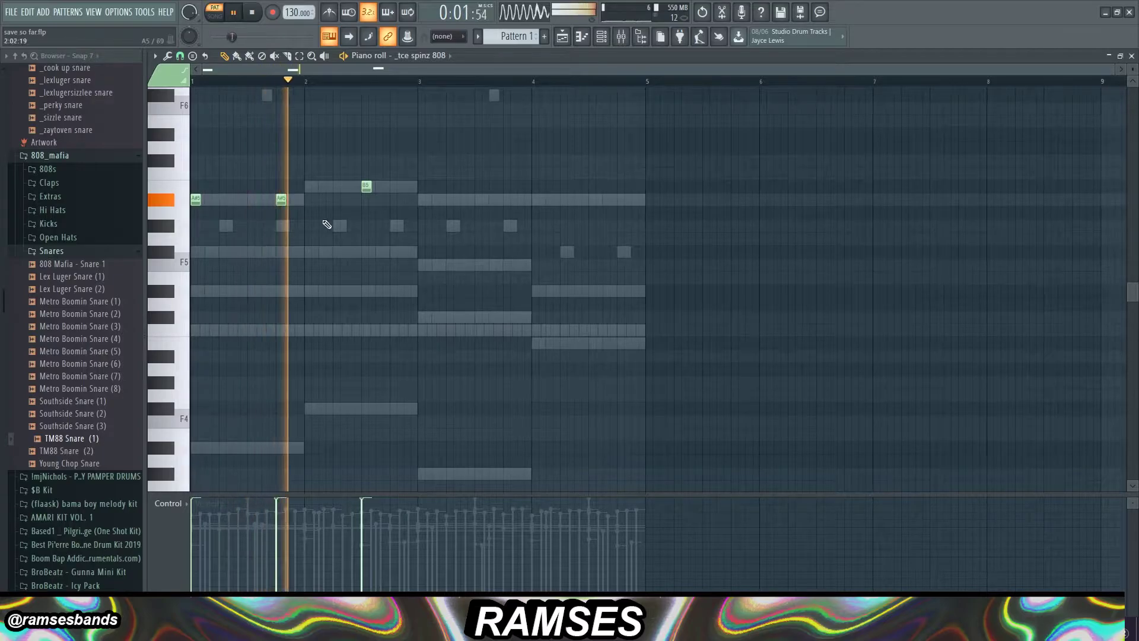
Continue the 808 line with G5 on beat 3 of bar 2, F5 on steps 1 and 13 of bar 3, and D#5 on step 11 of bar 4
{"action": "left_click", "coordinate": [394, 187]}
{"action": "left_click", "coordinate": [423, 187]}
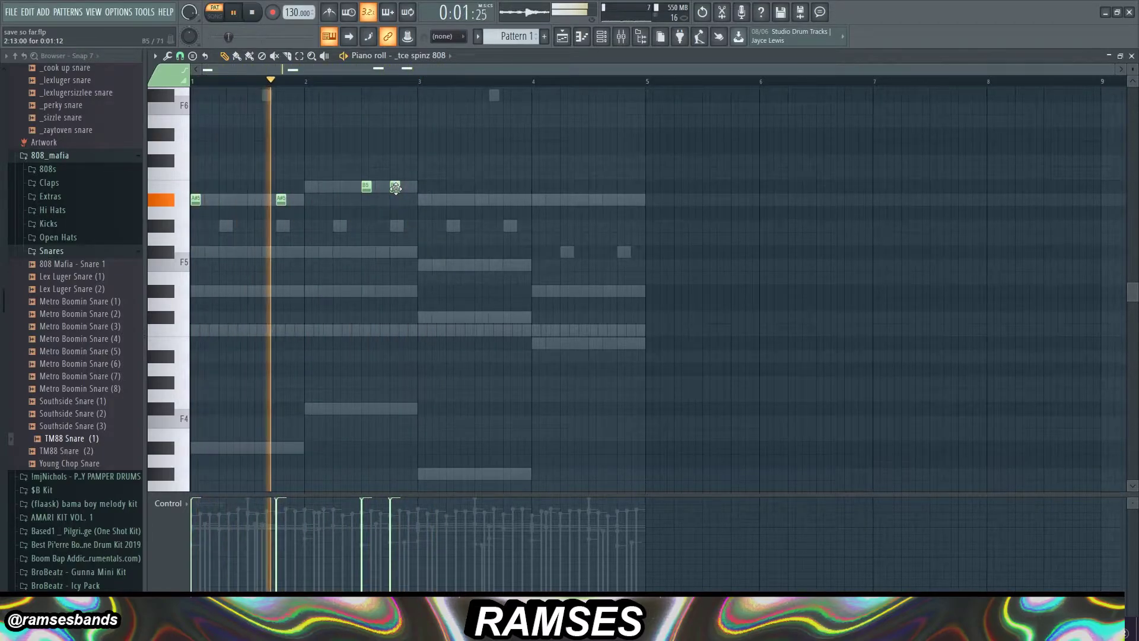
{"action": "left_click_drag", "start_coordinate": [395, 188], "coordinate": [402, 189]}
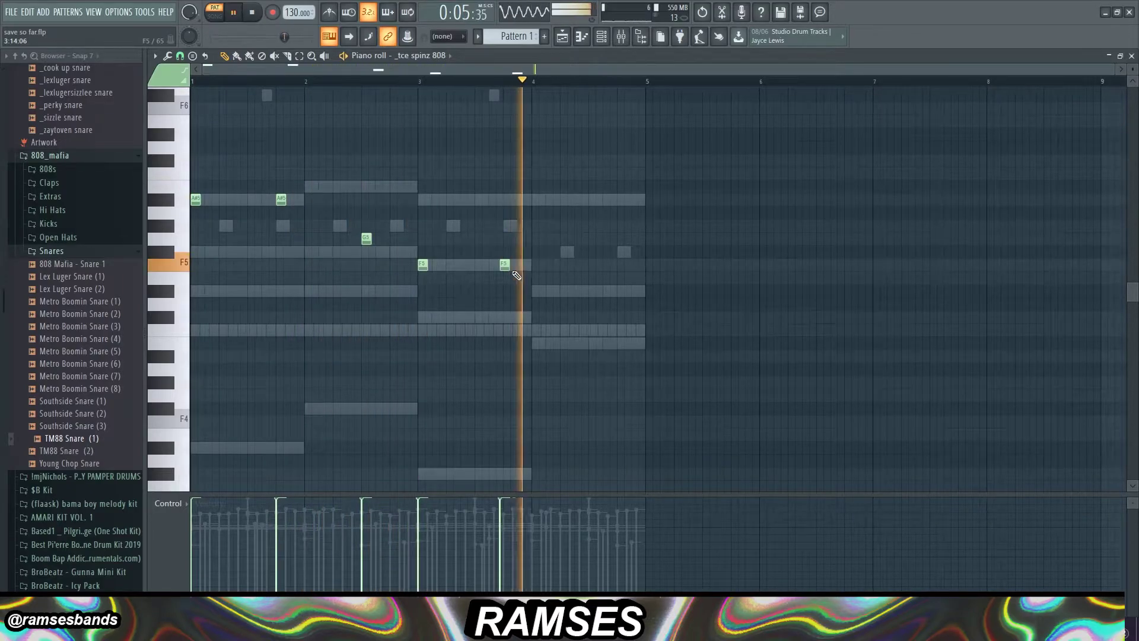
{"action": "left_click_drag", "start_coordinate": [505, 264], "coordinate": [508, 264]}
{"action": "left_click", "coordinate": [605, 290]}
{"action": "left_click_drag", "start_coordinate": [605, 295], "coordinate": [609, 295]}
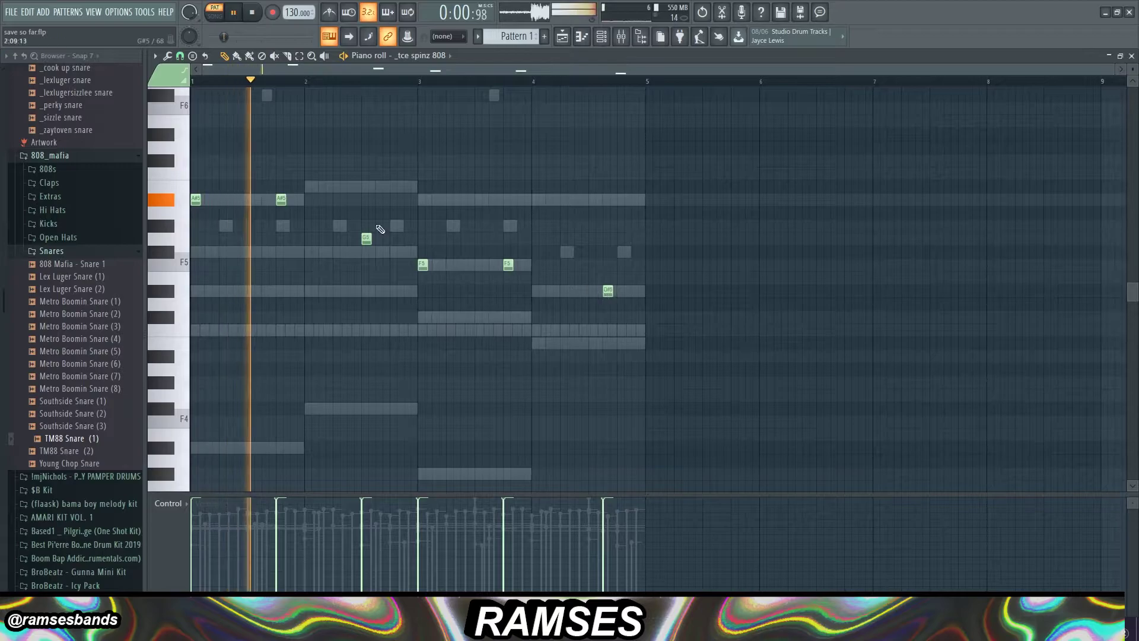
Transpose all 808 notes down seven semitones so the line starts on D#5
{"action": "key", "text": "shift+Up"}
{"action": "key", "text": "shift+Up"}
{"action": "key", "text": "shift+Up"}
{"action": "key", "text": "shift+Up"}
{"action": "key", "text": "shift+Up"}
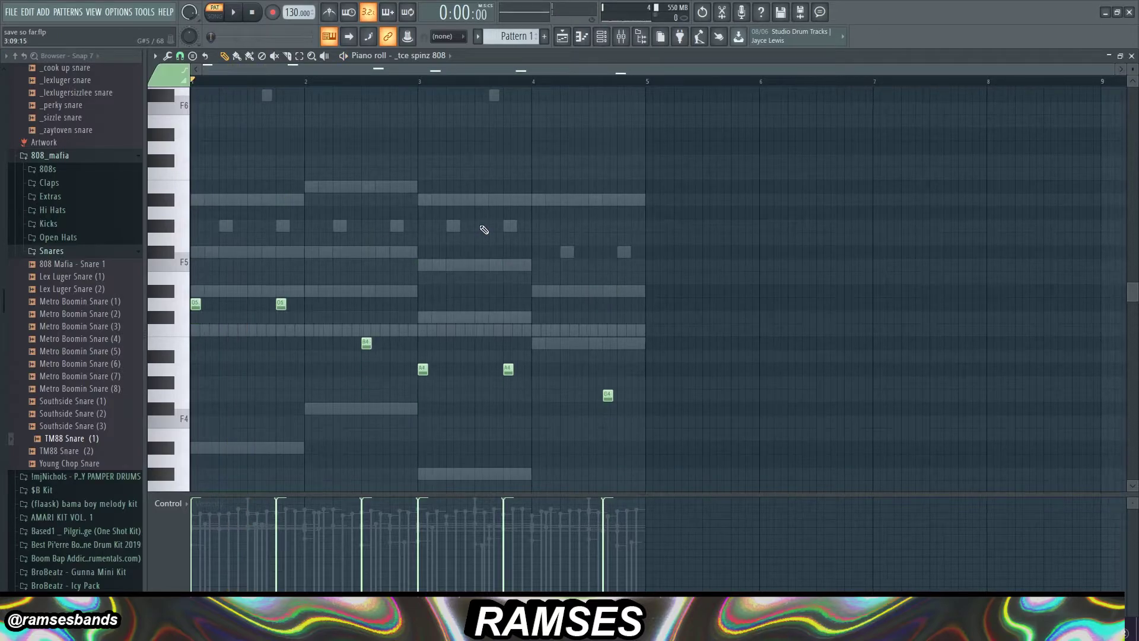
{"action": "key", "text": "space"}
Raise the 808 note on beat 3 of bar 2 to F#5 and the first note of bar 3 to F5
{"action": "left_click_drag", "start_coordinate": [354, 316], "coordinate": [449, 378]}
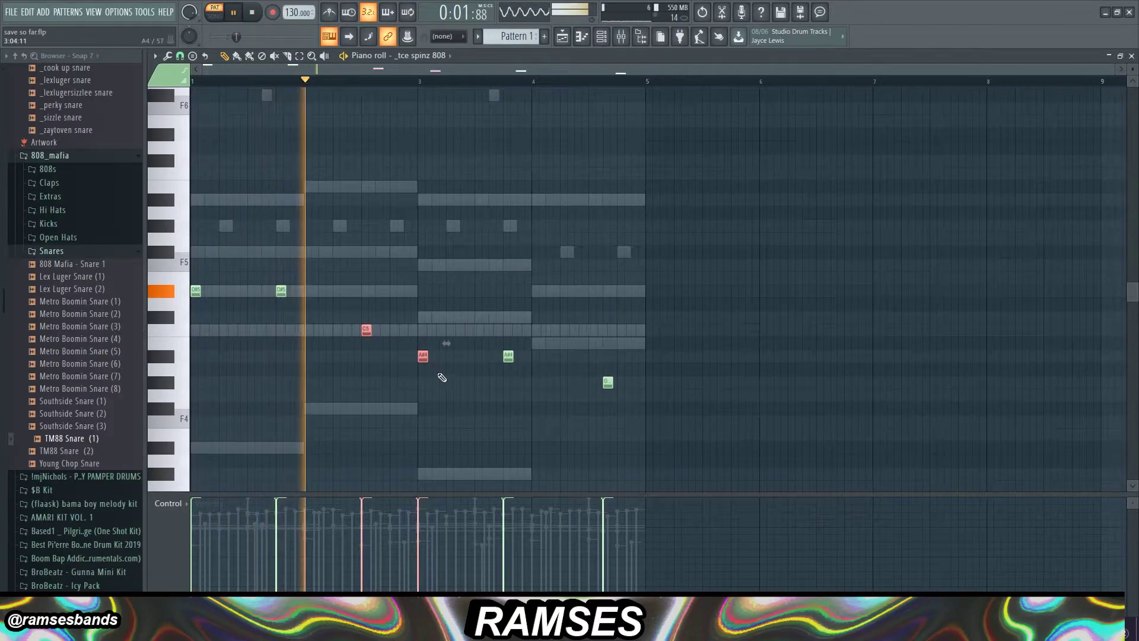
{"action": "key", "text": "space"}
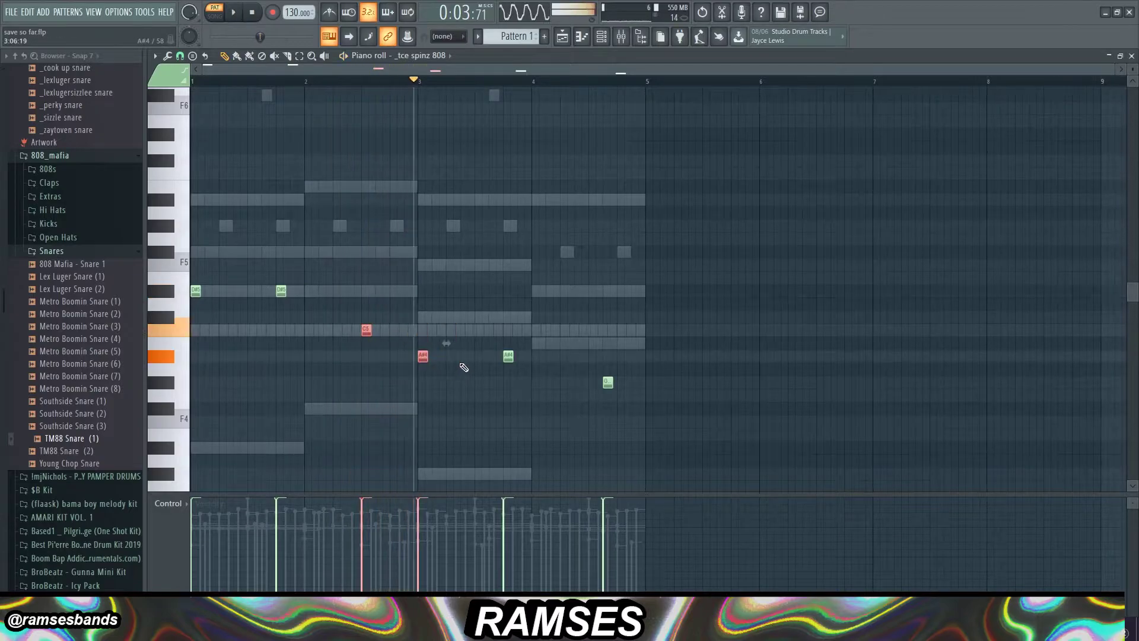
{"action": "key", "text": "space"}
{"action": "scroll", "coordinate": [464, 368], "scroll_direction": "down", "scroll_amount": 1}
{"action": "key", "text": "shift+Down"}
{"action": "key", "text": "shift+Down"}
{"action": "key", "text": "shift+Down"}
{"action": "key", "text": "shift+Down"}
{"action": "key", "text": "shift+Down"}
{"action": "key", "text": "shift+Down"}
{"action": "key", "text": "space"}
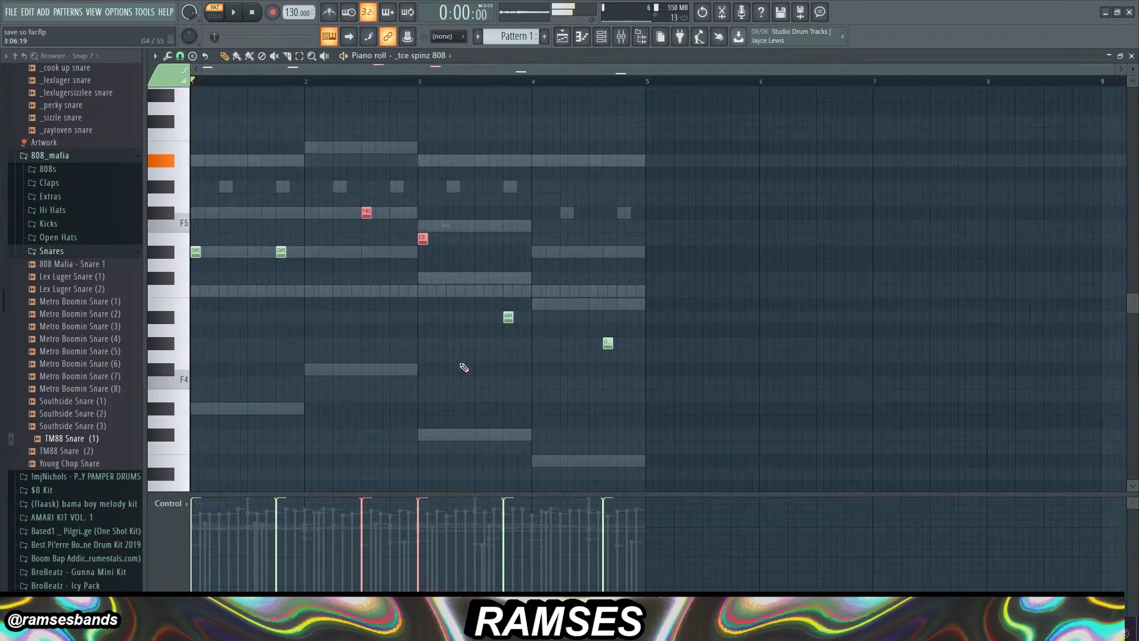
{"action": "left_click_drag", "start_coordinate": [407, 227], "coordinate": [427, 255]}
{"action": "key", "text": "shift+Up"}
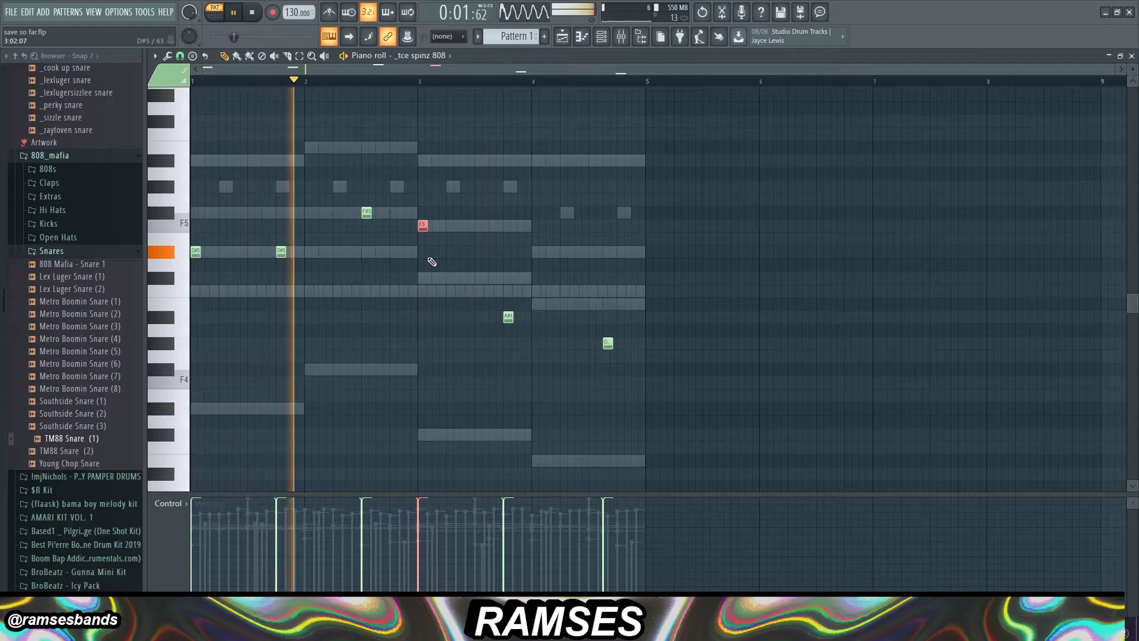
{"action": "left_click", "coordinate": [398, 214]}
{"action": "key", "text": "space"}
{"action": "key", "text": "space"}
{"action": "right_click", "coordinate": [397, 216]}
Adjust the grid snap and add two F#5 808 notes at even triplet spacing after beat 3 of bar 2
{"action": "key", "text": "space"}
{"action": "left_click", "coordinate": [180, 56]}
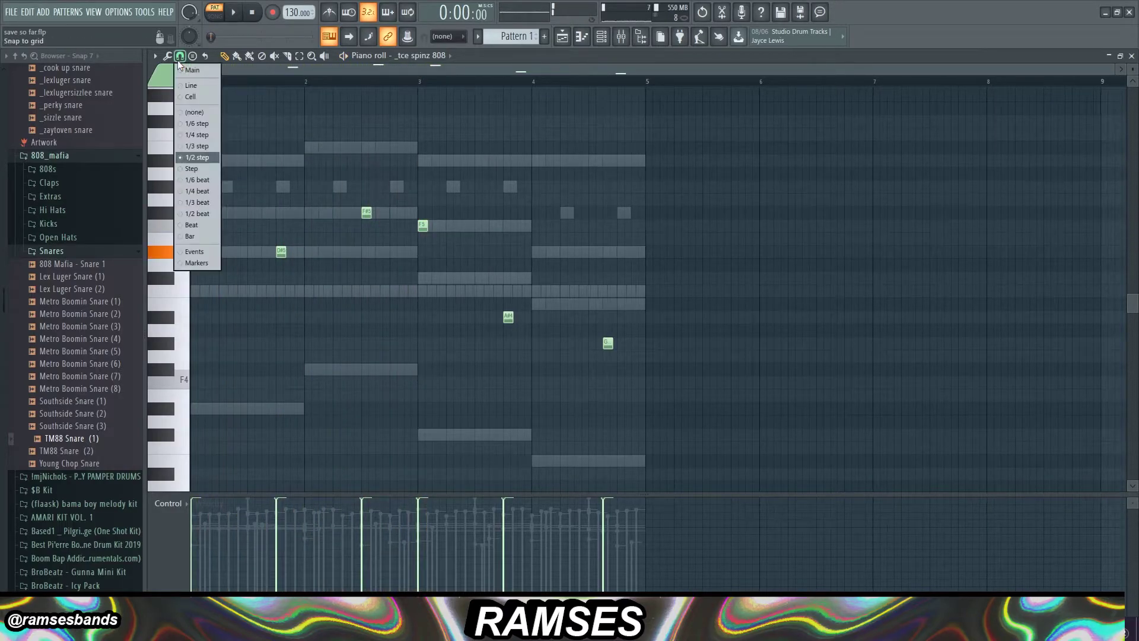
{"action": "left_click", "coordinate": [196, 157]}
{"action": "key", "text": "space"}
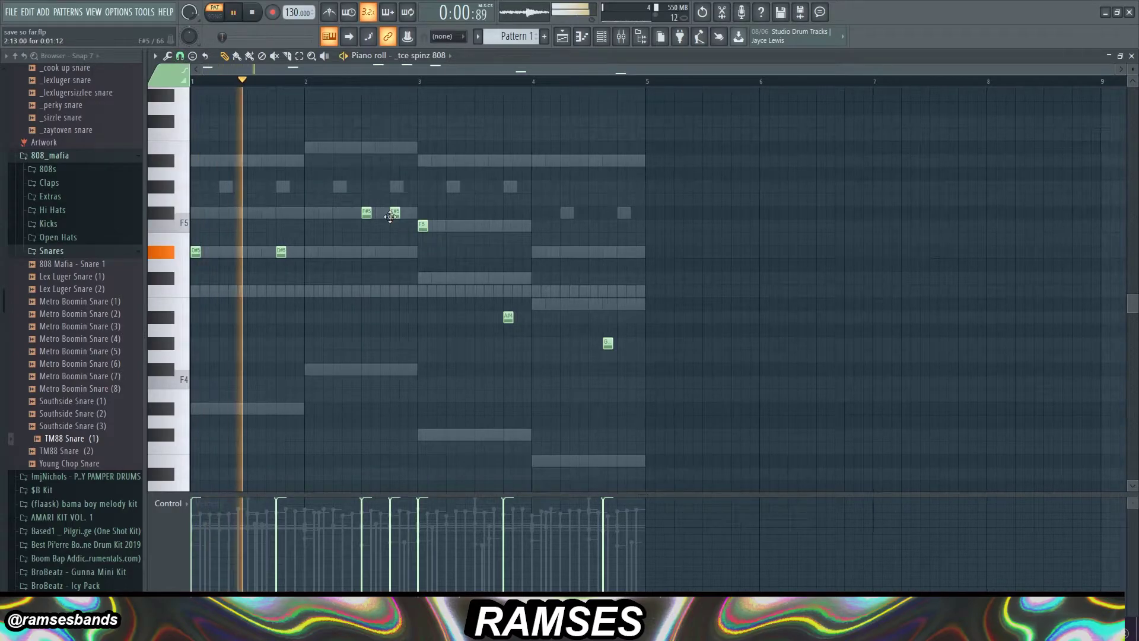
{"action": "left_click", "coordinate": [386, 212]}
{"action": "left_click", "coordinate": [407, 211]}
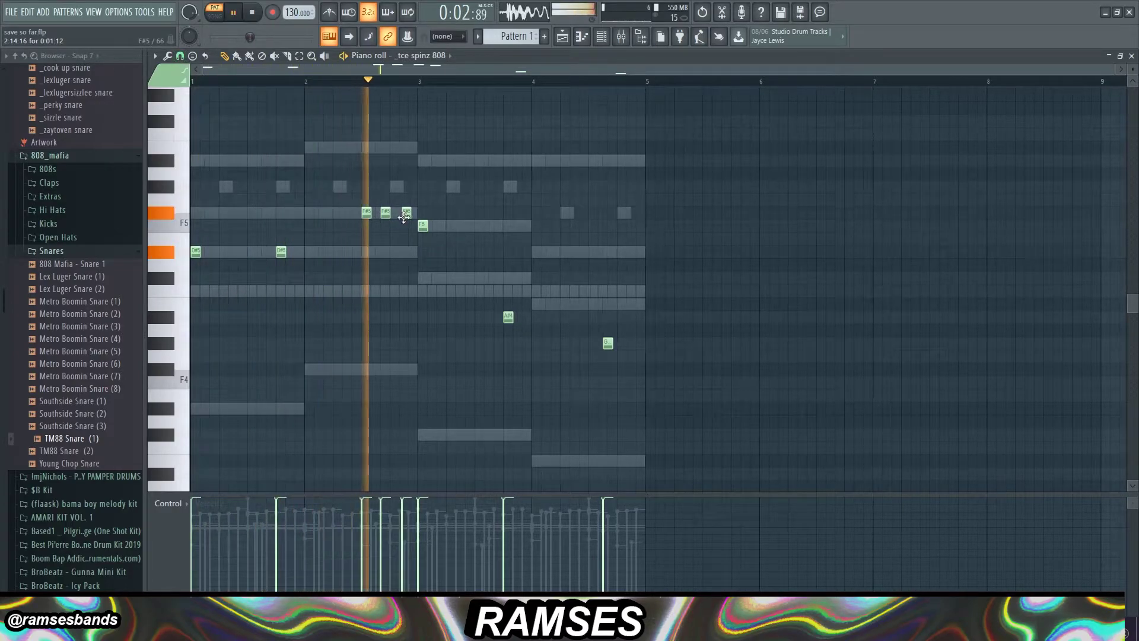
{"action": "key", "text": "space"}
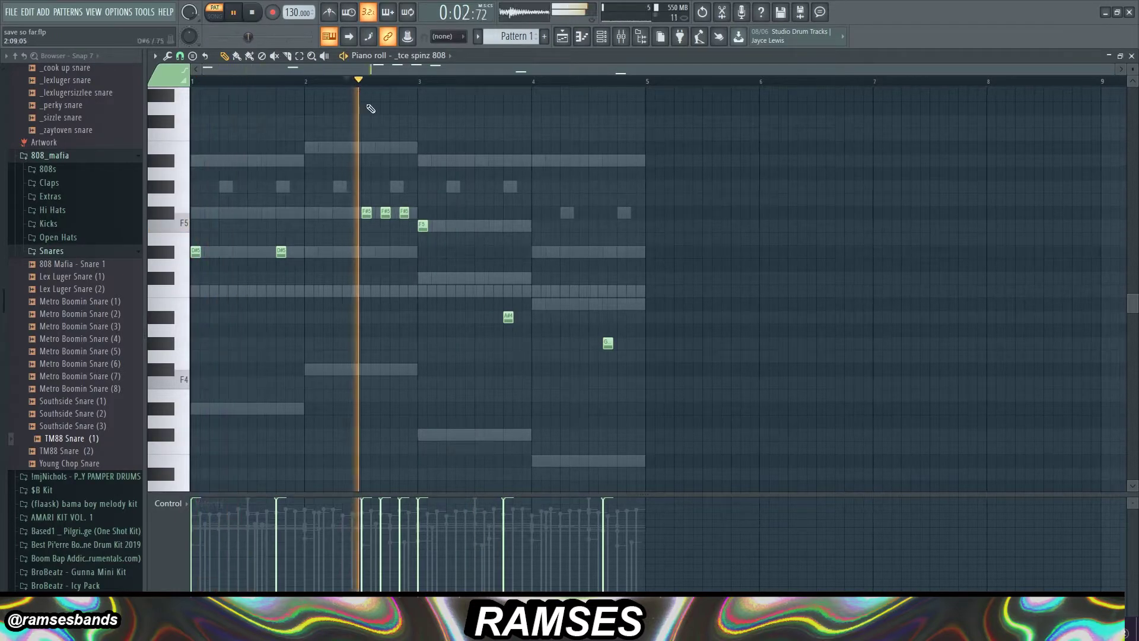
{"action": "key", "text": "space"}
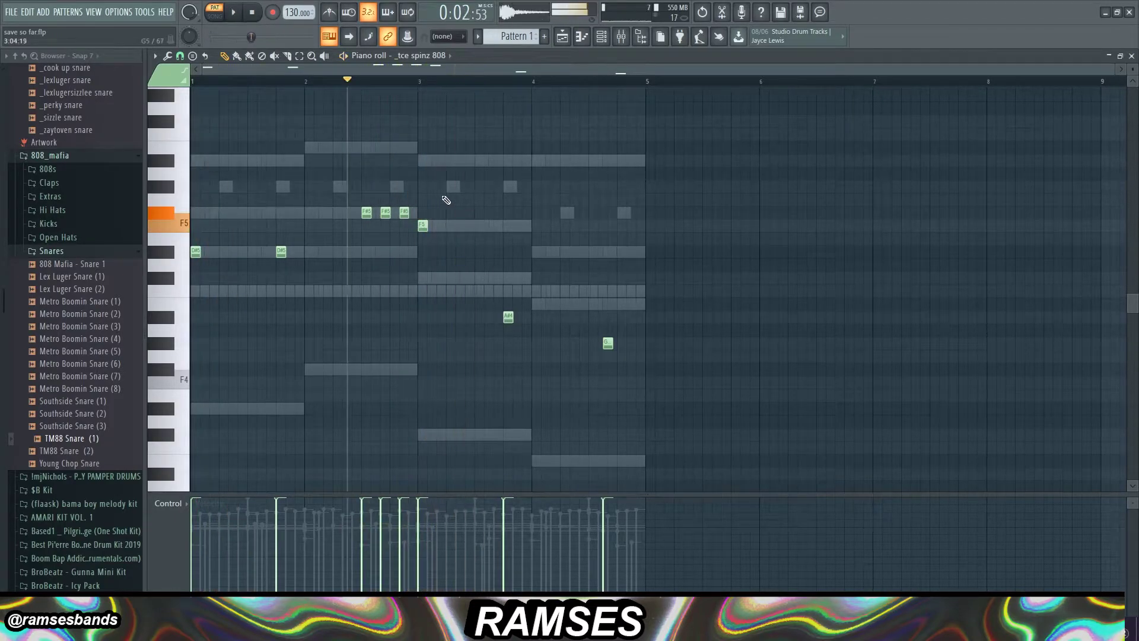
Make the _tce spinz 808 channel cut itself, then open its sampler settings and play the pattern
{"action": "left_click", "coordinate": [601, 37]}
{"action": "right_click", "coordinate": [245, 156]}
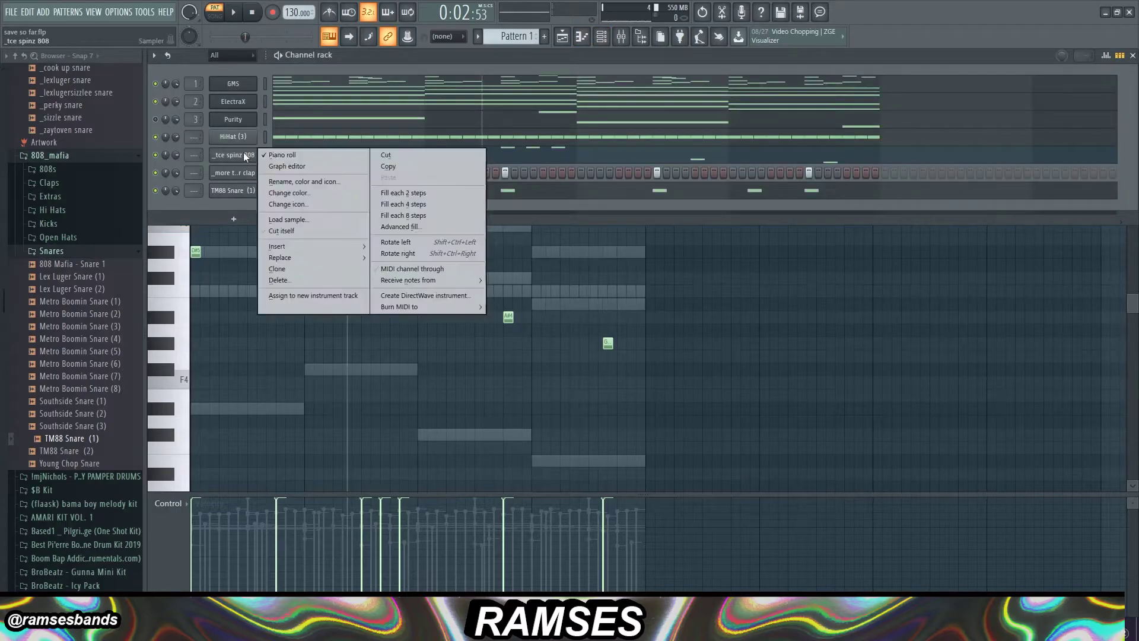
{"action": "left_click", "coordinate": [309, 230]}
{"action": "left_click", "coordinate": [251, 154]}
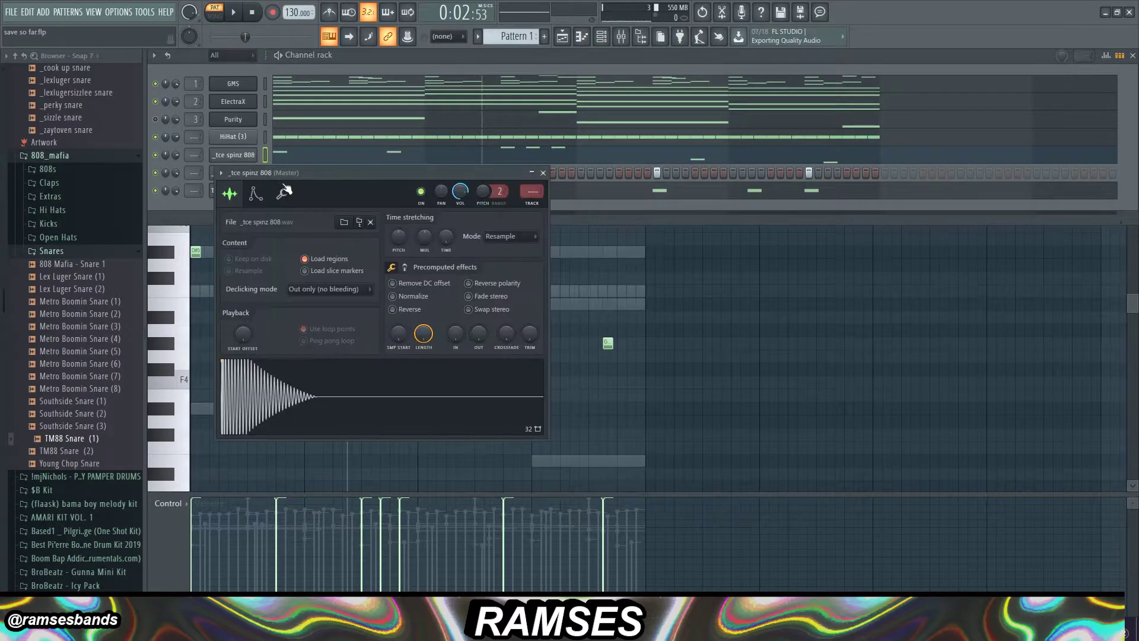
{"action": "key", "text": "space"}
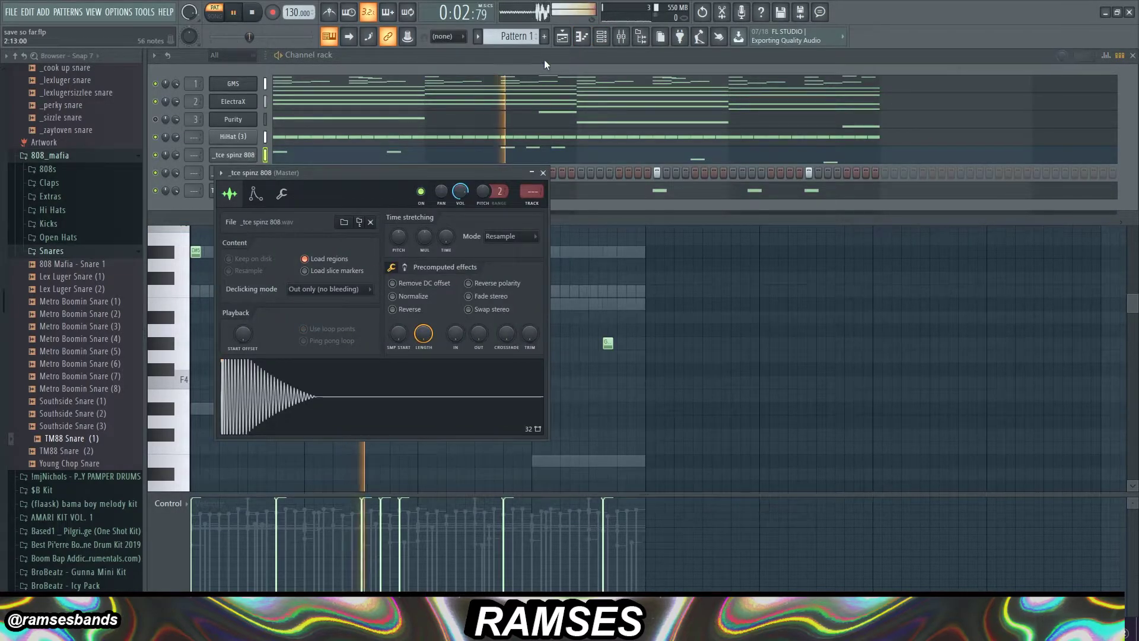
Lower the first 808 note of bar 3 to C#5 and replace the A#4 note near beat 4 with a C#5 note
{"action": "left_click", "coordinate": [584, 40]}
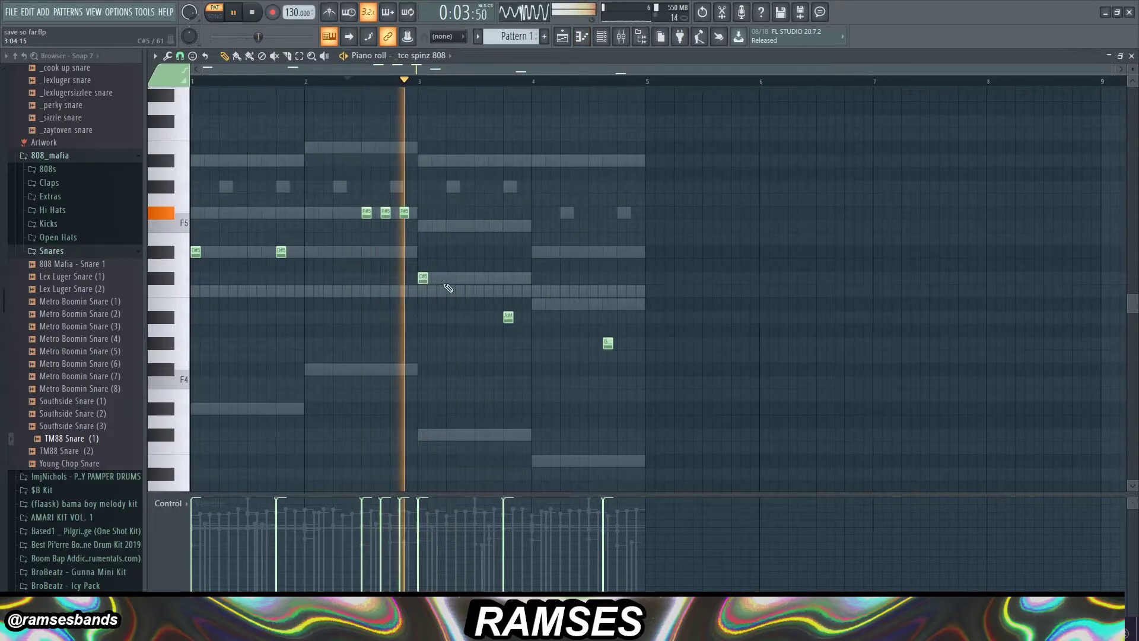
{"action": "key", "text": "space"}
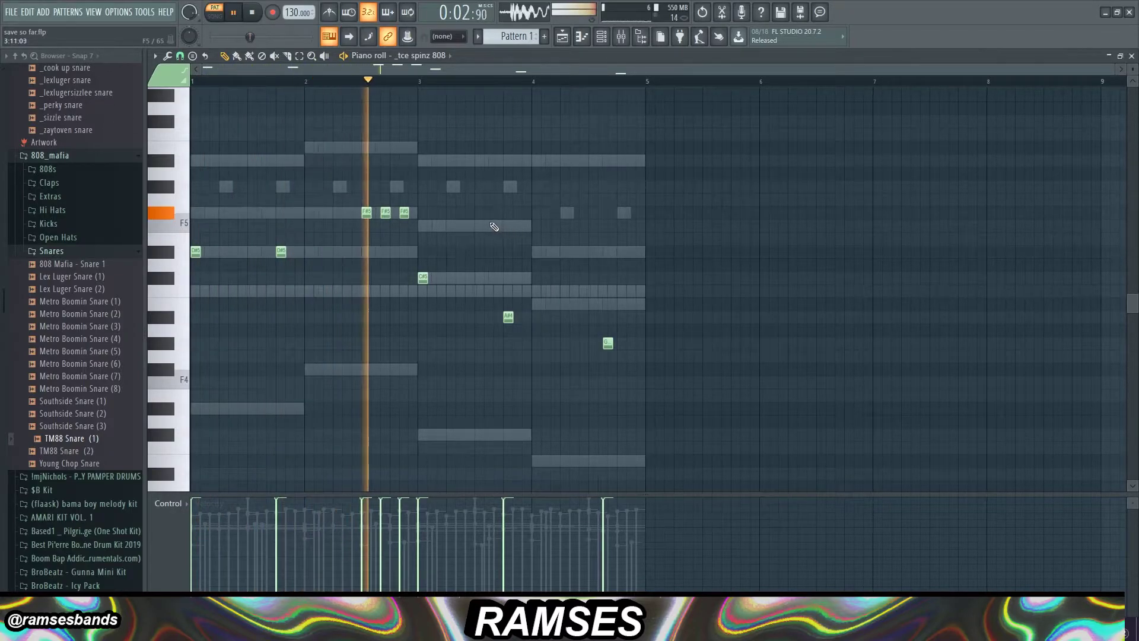
{"action": "left_click", "coordinate": [505, 277]}
{"action": "key", "text": "space"}
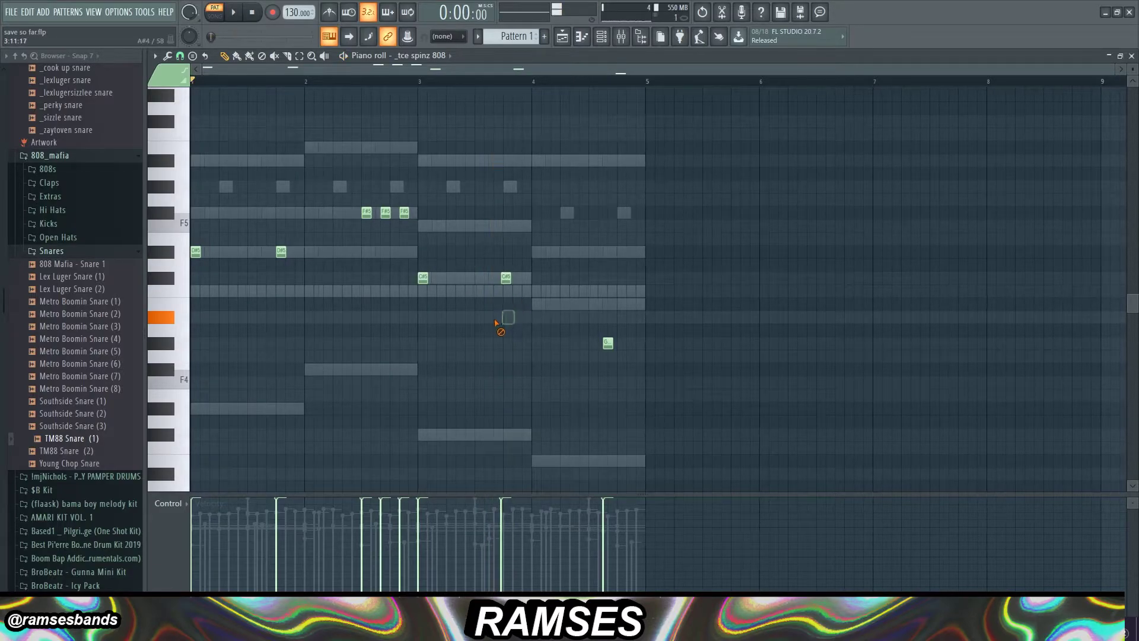
{"action": "key", "text": "space"}
Replace bar 4's 808 note with a copy of bar 2's three-note triplet at D#5, starting on beat 3
{"action": "right_click", "coordinate": [608, 343]}
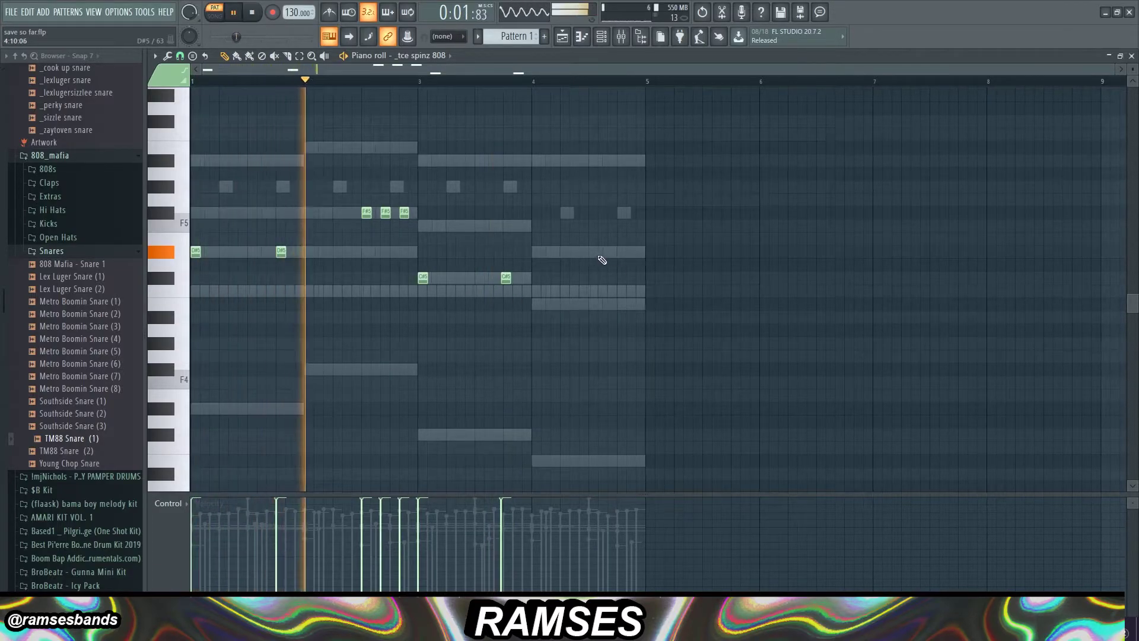
{"action": "left_click_drag", "start_coordinate": [428, 207], "coordinate": [355, 218]}
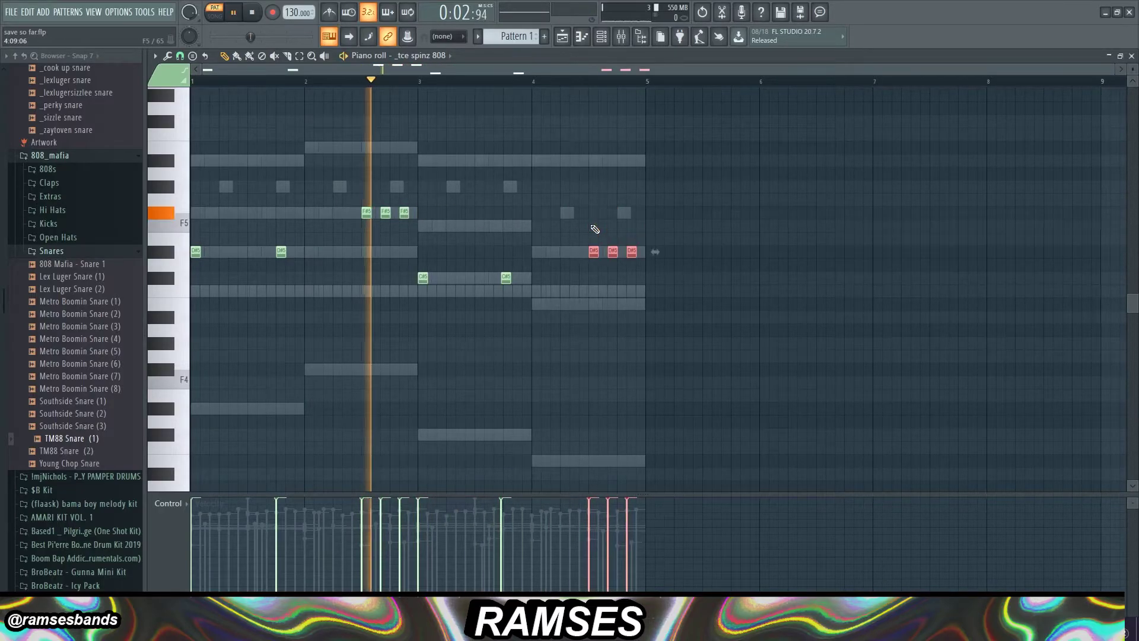
{"action": "left_click", "coordinate": [654, 320]}
{"action": "key", "text": "space"}
Add Kick (1) from the Wheezy Outta Here drum kit as a new channel
{"action": "left_click", "coordinate": [601, 38]}
{"action": "scroll", "coordinate": [31, 379], "scroll_direction": "down", "scroll_amount": 9}
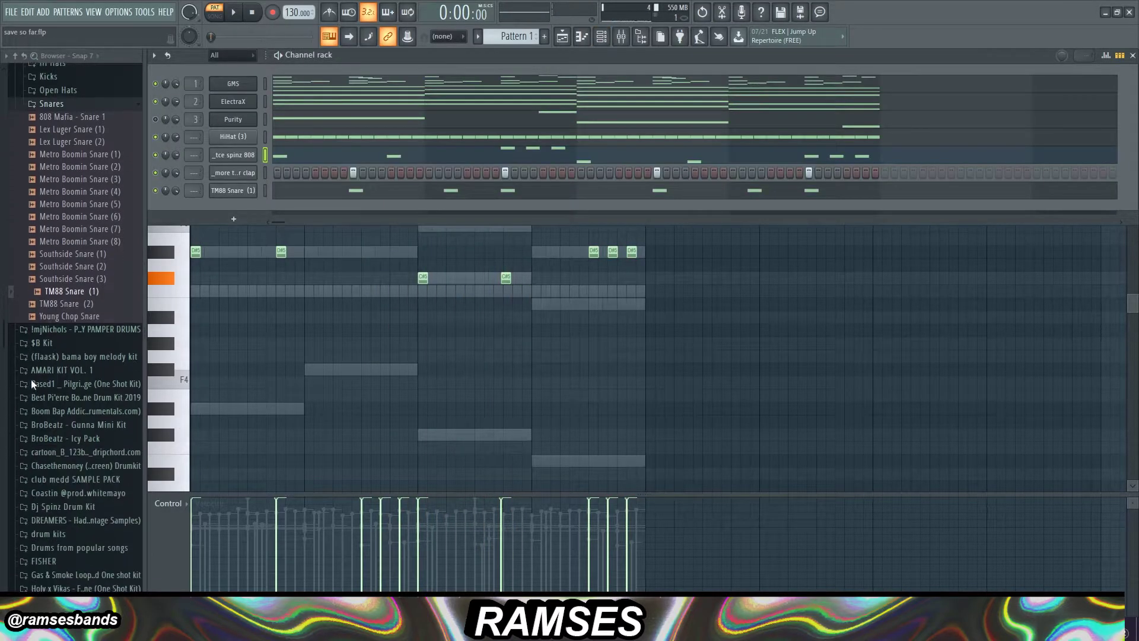
{"action": "scroll", "coordinate": [77, 418], "scroll_direction": "down", "scroll_amount": 12}
{"action": "left_click", "coordinate": [80, 425]}
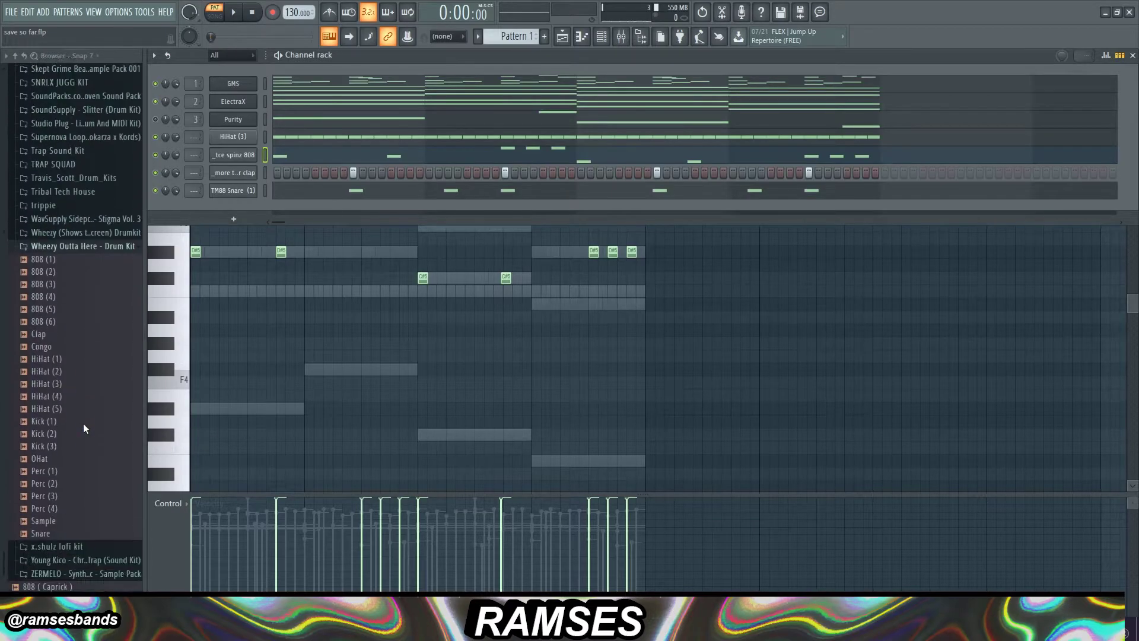
{"action": "left_click_drag", "start_coordinate": [277, 263], "coordinate": [239, 201]}
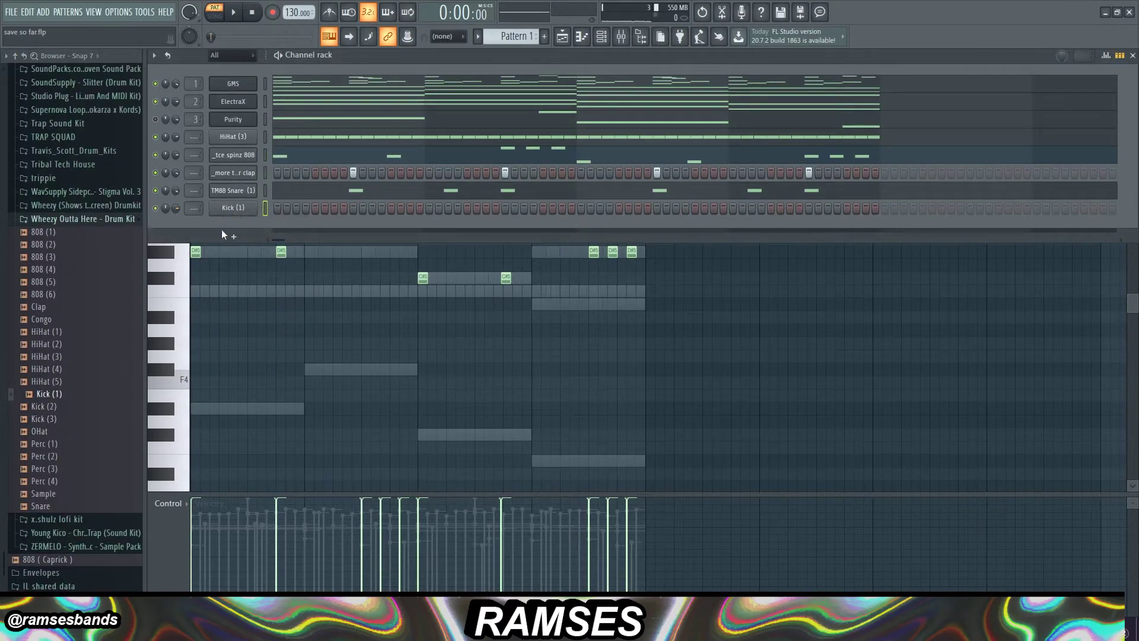
Copy the 808 channel's notes into the kick channel and switch its sample to Kick (2)
{"action": "right_click", "coordinate": [248, 157]}
{"action": "left_click", "coordinate": [392, 166]}
{"action": "right_click", "coordinate": [250, 208]}
{"action": "left_click", "coordinate": [388, 230]}
{"action": "key", "text": "F6"}
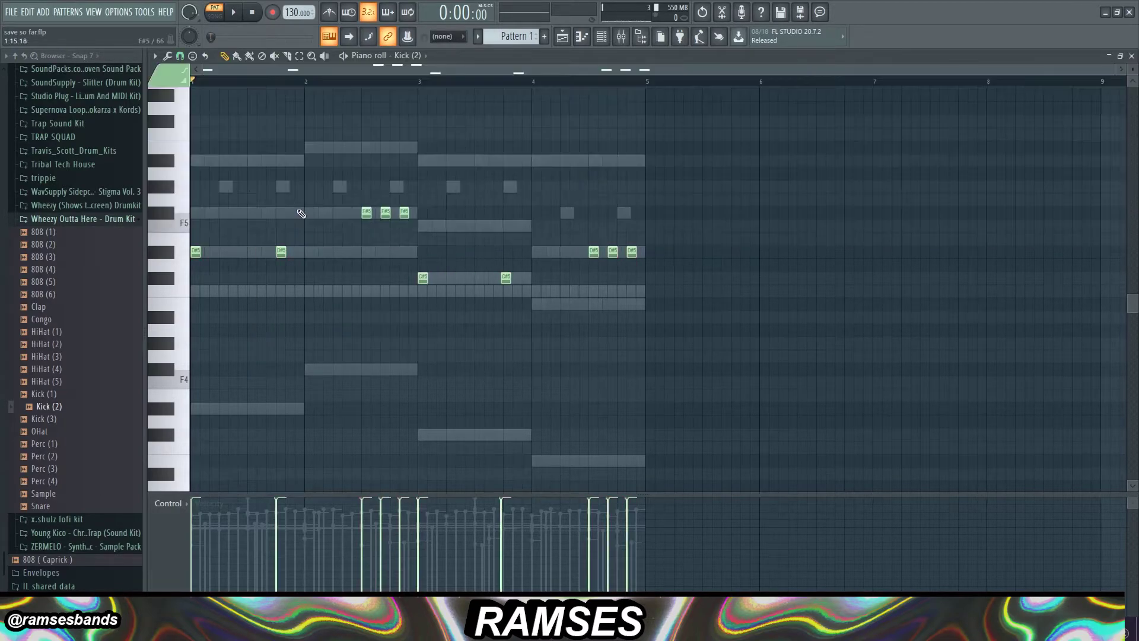
{"action": "key", "text": "space"}
Place _death row OH open hat hits on step 5 of bars 1 and 3
{"action": "key", "text": "F6"}
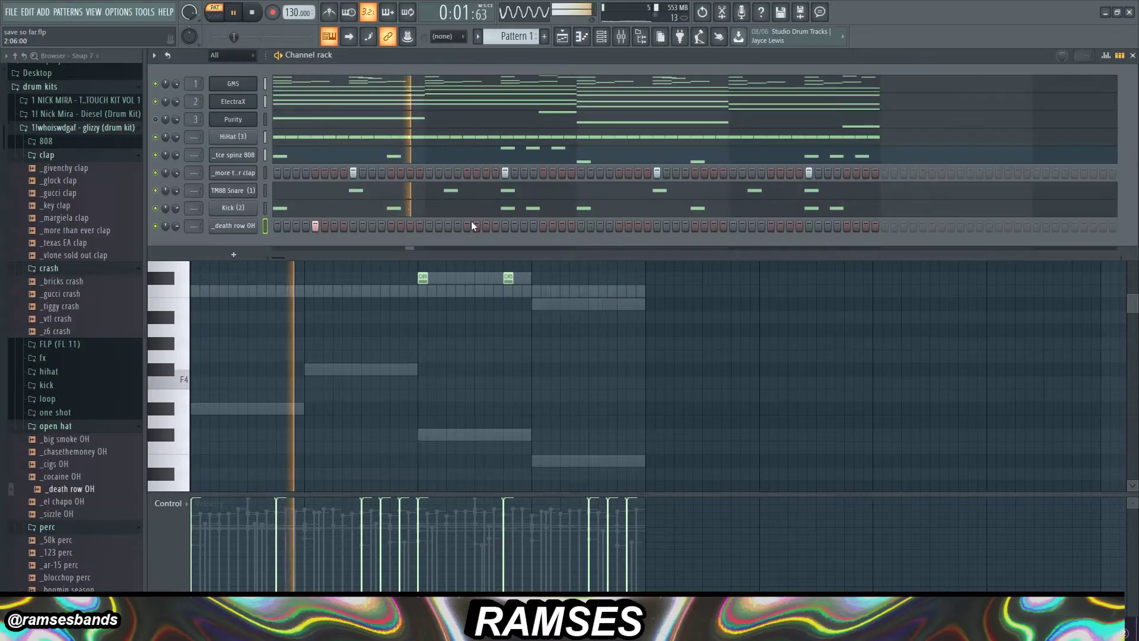
{"action": "left_click", "coordinate": [619, 226]}
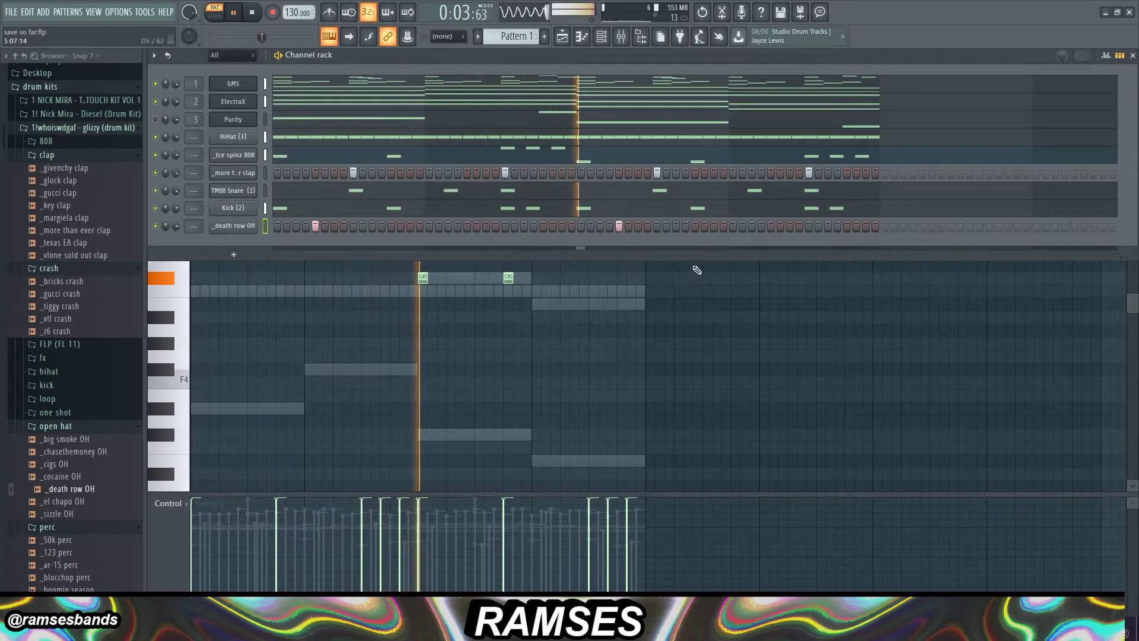
Add the _cigs OH open hat as a new channel with hits on step 1 of bars 1 and 3
{"action": "key", "text": "space"}
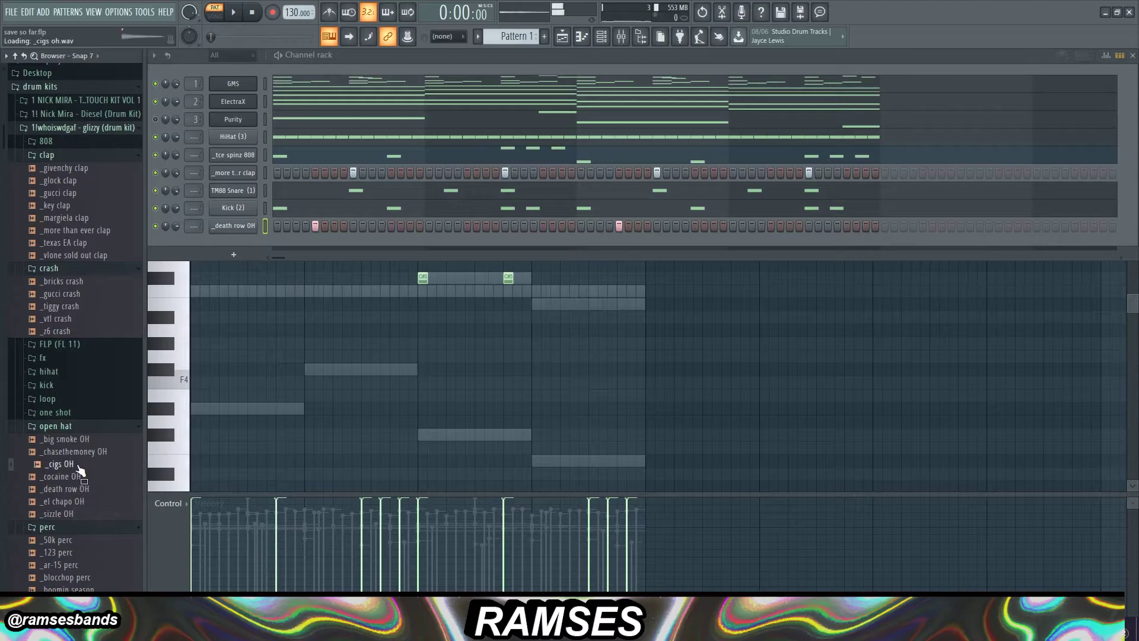
{"action": "left_click_drag", "start_coordinate": [234, 254], "coordinate": [250, 247]}
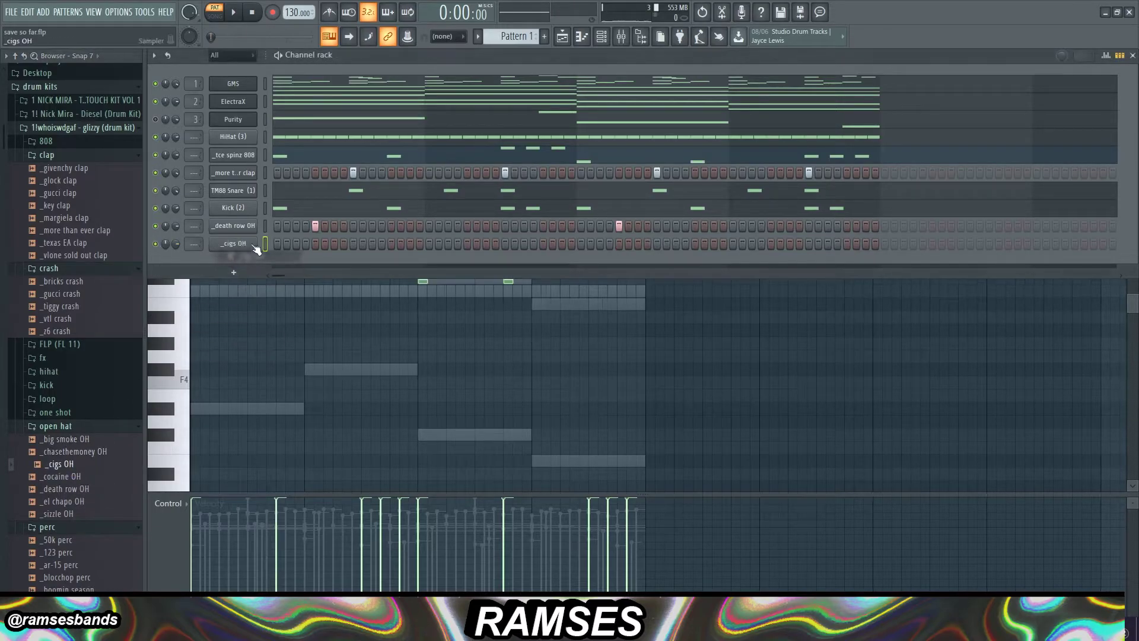
{"action": "left_click", "coordinate": [467, 244]}
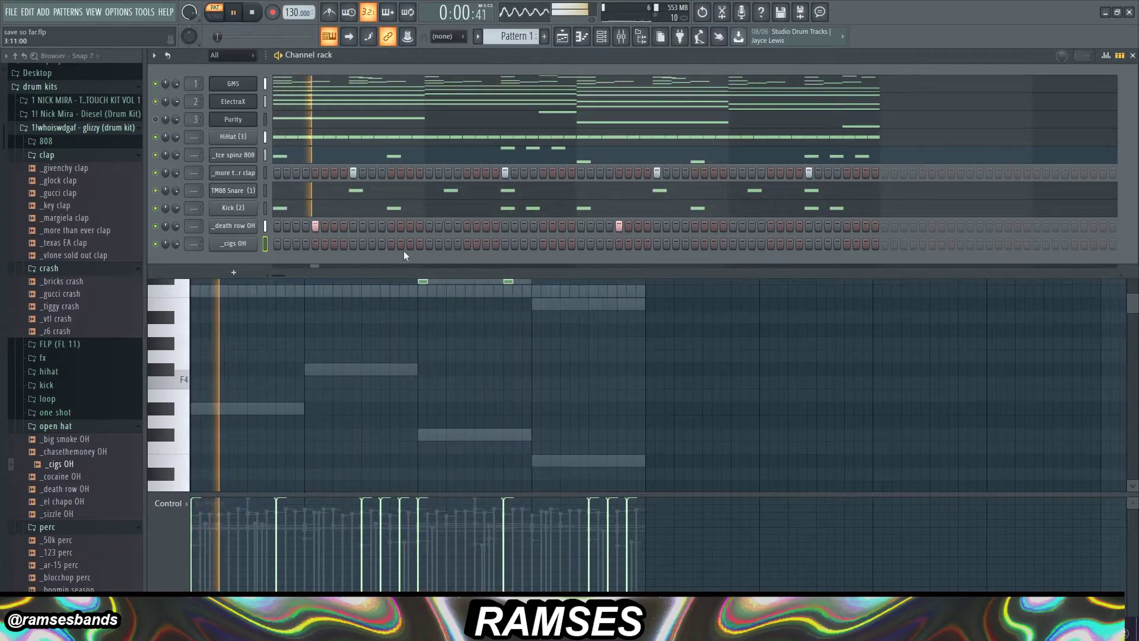
{"action": "left_click", "coordinate": [279, 244]}
{"action": "key", "text": "space"}
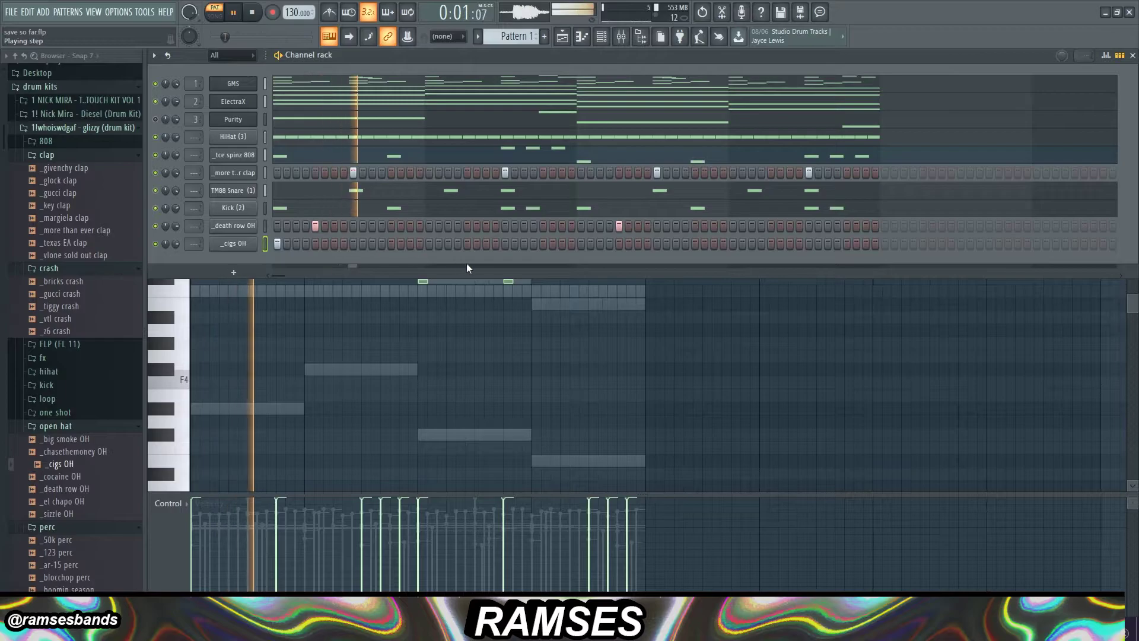
{"action": "left_click", "coordinate": [571, 244]}
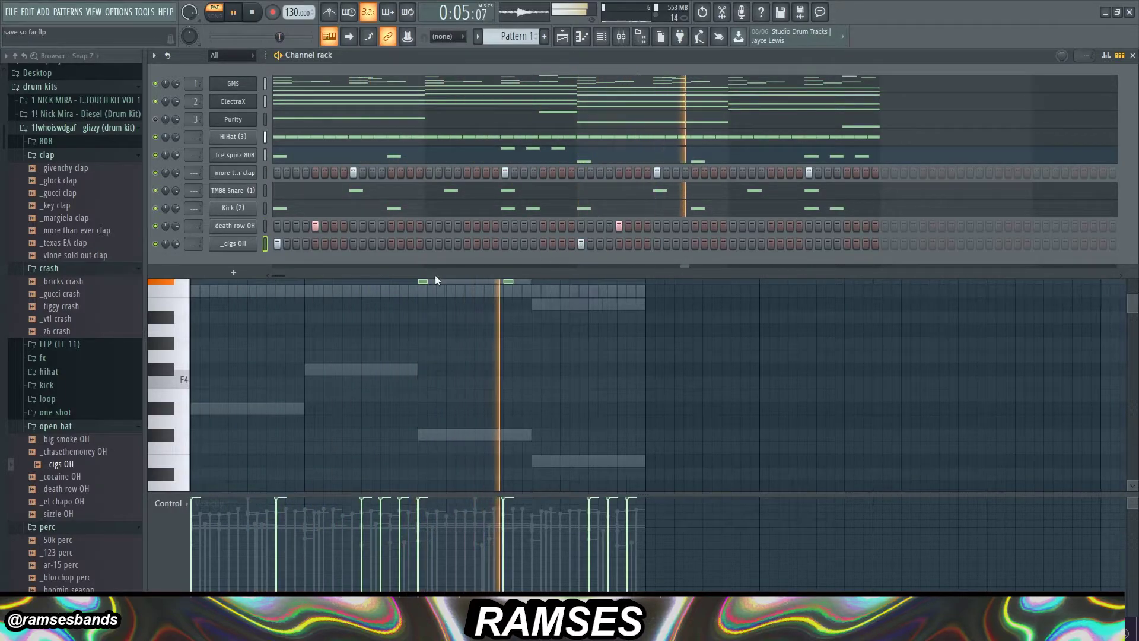
Split the pattern by channel in the playlist and move the GMS, ElectraX and Purity clips to tracks 1, 2 and 3
{"action": "left_click", "coordinate": [367, 204]}
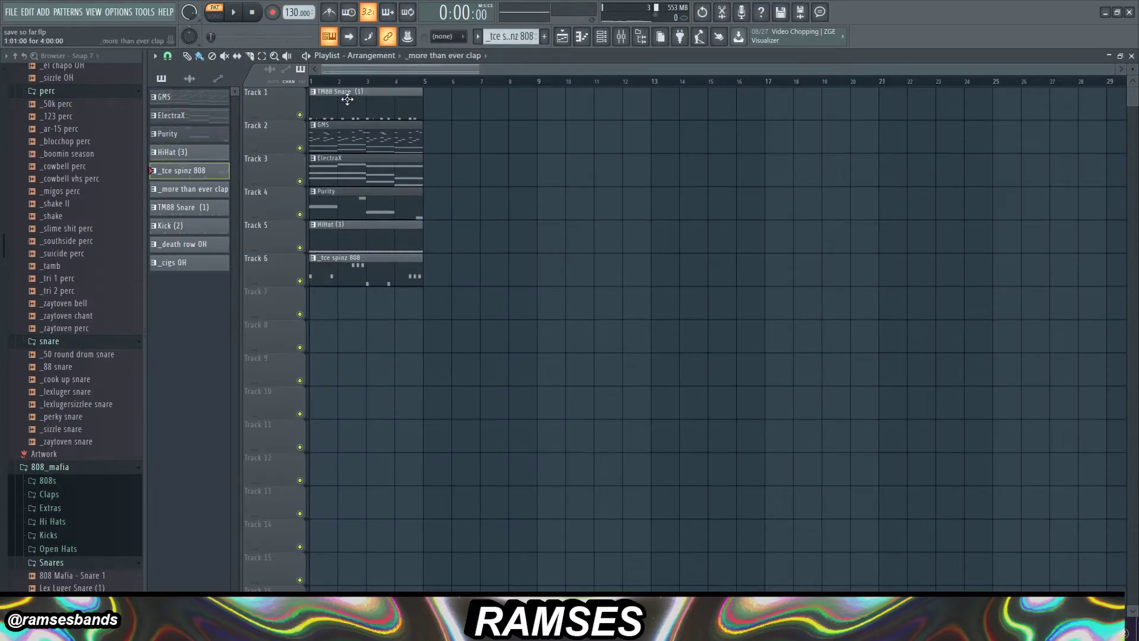
{"action": "left_click_drag", "start_coordinate": [347, 100], "coordinate": [350, 332]}
{"action": "left_click_drag", "start_coordinate": [347, 100], "coordinate": [346, 365]}
{"action": "left_click_drag", "start_coordinate": [346, 99], "coordinate": [343, 432]}
{"action": "left_click_drag", "start_coordinate": [343, 100], "coordinate": [340, 465]}
{"action": "left_click_drag", "start_coordinate": [356, 129], "coordinate": [359, 99]}
{"action": "left_click_drag", "start_coordinate": [367, 163], "coordinate": [371, 131]}
{"action": "left_click_drag", "start_coordinate": [379, 196], "coordinate": [377, 164]}
Arrange the drum clips on tracks 5 to 11 in the order hi-hat, clap, 808, kick, snare, _death row OH, _cigs OH
{"action": "left_click_drag", "start_coordinate": [360, 327], "coordinate": [360, 261]}
{"action": "left_click", "coordinate": [360, 292]}
{"action": "left_click_drag", "start_coordinate": [358, 359], "coordinate": [359, 493]}
{"action": "left_click_drag", "start_coordinate": [348, 475], "coordinate": [348, 344]}
{"action": "left_click_drag", "start_coordinate": [356, 396], "coordinate": [356, 363]}
{"action": "left_click_drag", "start_coordinate": [356, 430], "coordinate": [355, 396]}
{"action": "left_click_drag", "start_coordinate": [358, 493], "coordinate": [472, 359]}
{"action": "left_click_drag", "start_coordinate": [360, 369], "coordinate": [359, 416]}
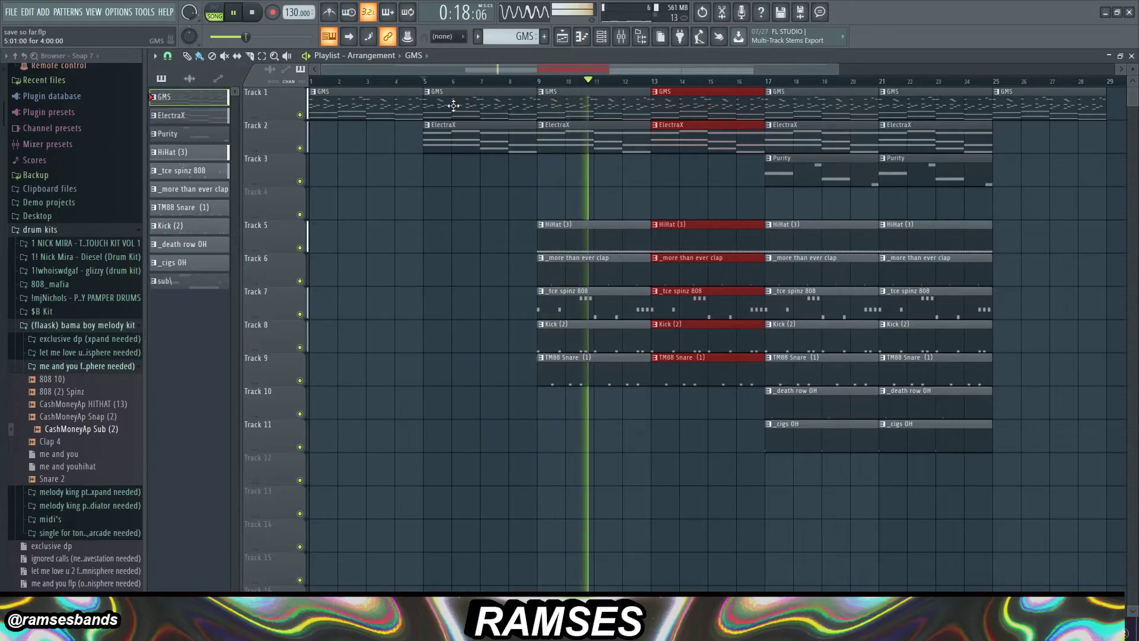
Add Addictive Keys as a new instrument channel
{"action": "left_click", "coordinate": [602, 38]}
{"action": "left_click", "coordinate": [156, 119]}
{"action": "key", "text": "space"}
{"action": "left_click", "coordinate": [233, 287]}
{"action": "left_click", "coordinate": [372, 264]}
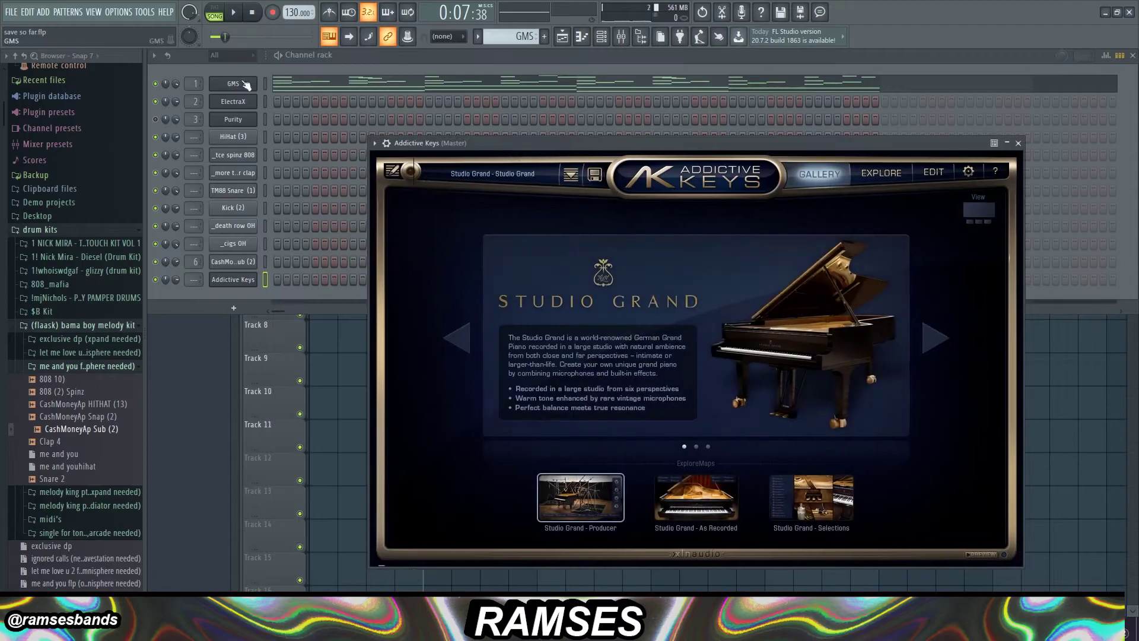
Copy the GMS channel's notes into the Addictive Keys channel in a new pattern named piano
{"action": "right_click", "coordinate": [233, 84]}
{"action": "left_click", "coordinate": [389, 95]}
{"action": "right_click", "coordinate": [239, 278]}
{"action": "left_click", "coordinate": [389, 302]}
{"action": "right_click", "coordinate": [244, 279]}
{"action": "left_click", "coordinate": [413, 278]}
{"action": "scroll", "coordinate": [511, 37], "scroll_direction": "down", "scroll_amount": 10}
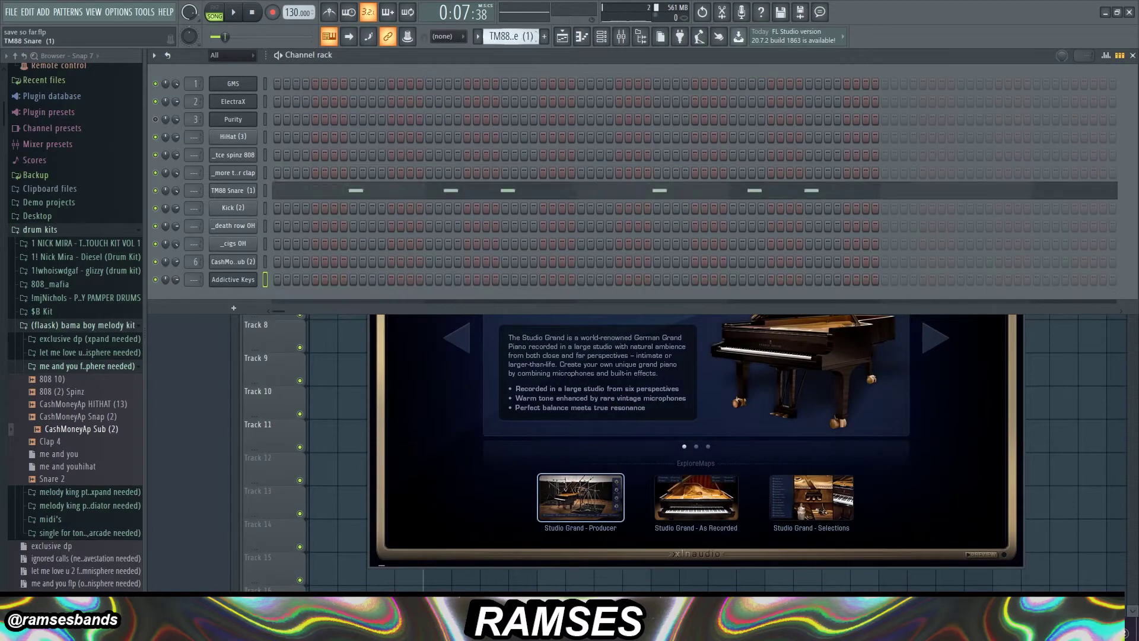
{"action": "right_click", "coordinate": [233, 280]}
{"action": "left_click", "coordinate": [389, 302]}
{"action": "right_click", "coordinate": [230, 283]}
{"action": "left_click", "coordinate": [511, 36]}
{"action": "left_click", "coordinate": [499, 68]}
{"action": "type", "text": "piano"}
{"action": "key", "text": "Return"}
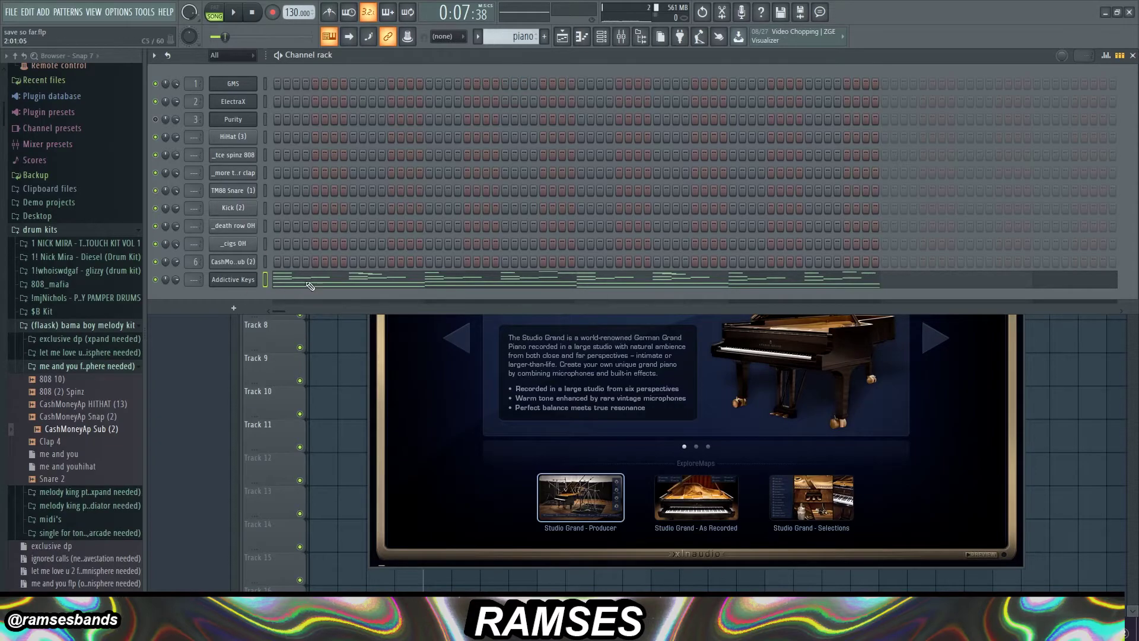
Switch playback to pattern mode and audition the piano pattern on its own
{"action": "left_click", "coordinate": [310, 284]}
{"action": "key", "text": "space"}
{"action": "left_click", "coordinate": [602, 36]}
{"action": "left_click", "coordinate": [215, 12]}
{"action": "key", "text": "space"}
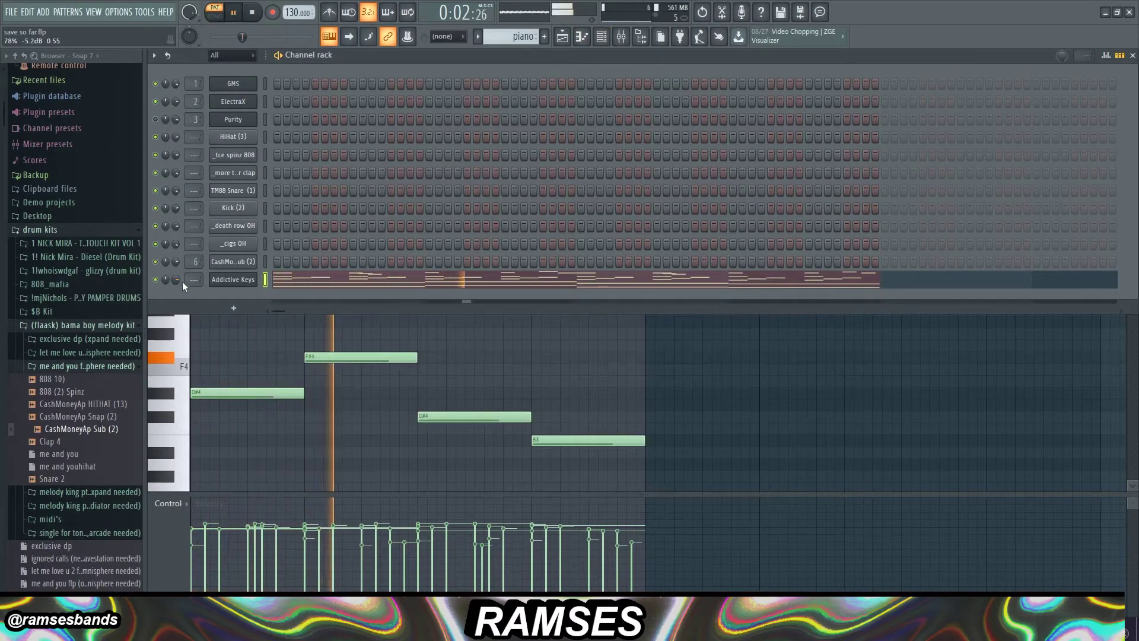
Delete the top-octave melody notes from F#6 upward in the Addictive Keys part, leaving the arpeggio and long bass notes
{"action": "left_click", "coordinate": [299, 283]}
{"action": "left_click", "coordinate": [300, 283]}
{"action": "key", "text": "space"}
{"action": "scroll", "coordinate": [314, 291], "scroll_direction": "up", "scroll_amount": 6}
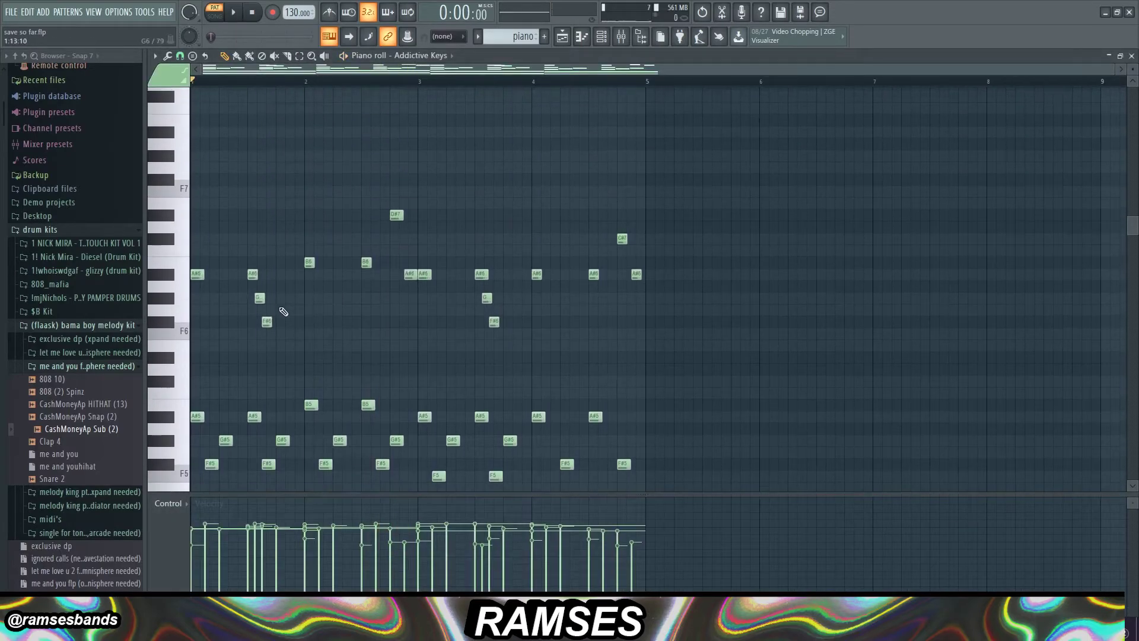
{"action": "key", "text": "space"}
{"action": "right_click", "coordinate": [309, 263]}
{"action": "right_click", "coordinate": [365, 263]}
{"action": "right_click", "coordinate": [395, 215]}
{"action": "right_click", "coordinate": [410, 275]}
{"action": "right_click", "coordinate": [420, 275]}
{"action": "right_click", "coordinate": [478, 273]}
{"action": "right_click", "coordinate": [487, 298]}
{"action": "right_click", "coordinate": [493, 321]}
{"action": "right_click", "coordinate": [536, 274]}
{"action": "right_click", "coordinate": [593, 274]}
{"action": "right_click", "coordinate": [636, 274]}
{"action": "right_click", "coordinate": [622, 239]}
{"action": "scroll", "coordinate": [623, 284], "scroll_direction": "down", "scroll_amount": 4}
{"action": "scroll", "coordinate": [622, 286], "scroll_direction": "down", "scroll_amount": 3}
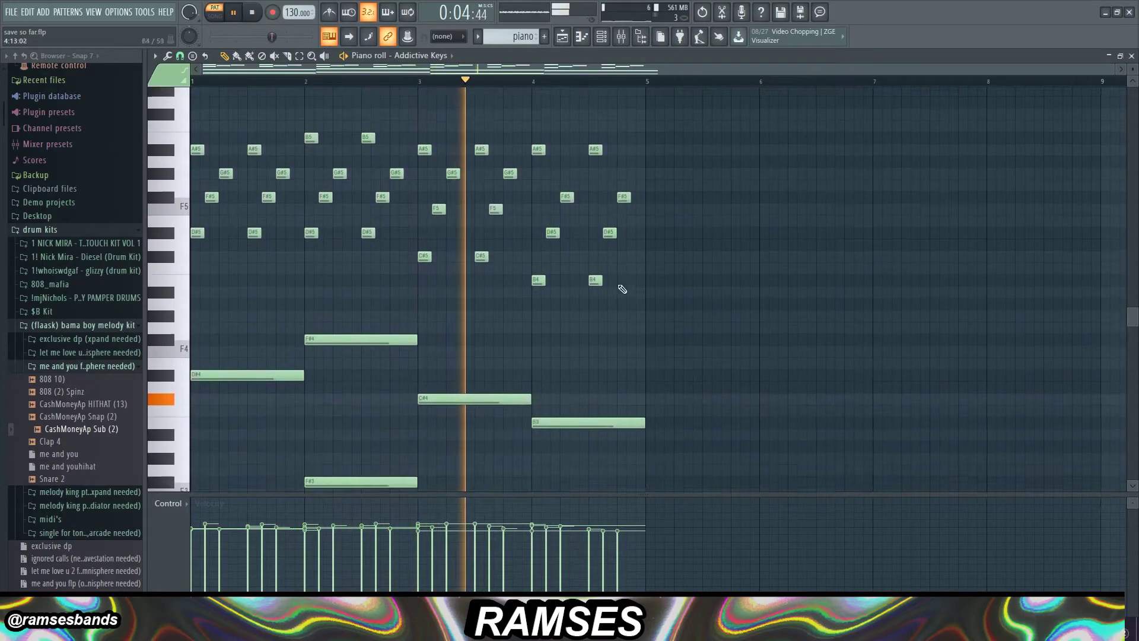
Lengthen all the short arpeggio notes between B4 and B5 to one beat each
{"action": "key", "text": "space"}
{"action": "left_click_drag", "start_coordinate": [645, 301], "coordinate": [193, 89]}
{"action": "left_click_drag", "start_coordinate": [203, 137], "coordinate": [218, 141]}
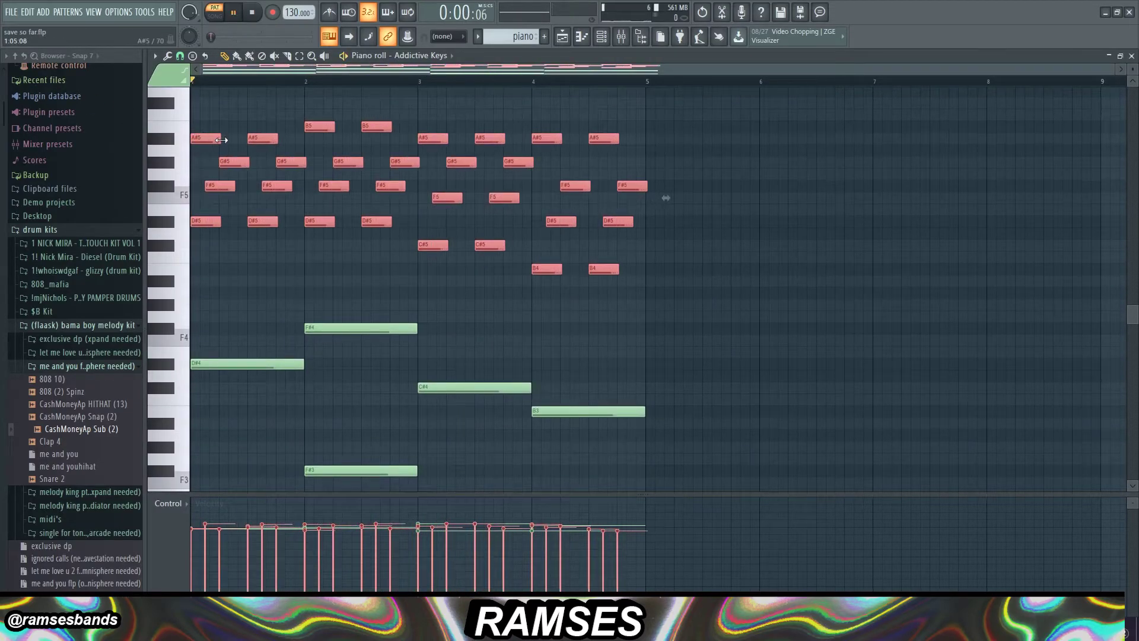
{"action": "key", "text": "space"}
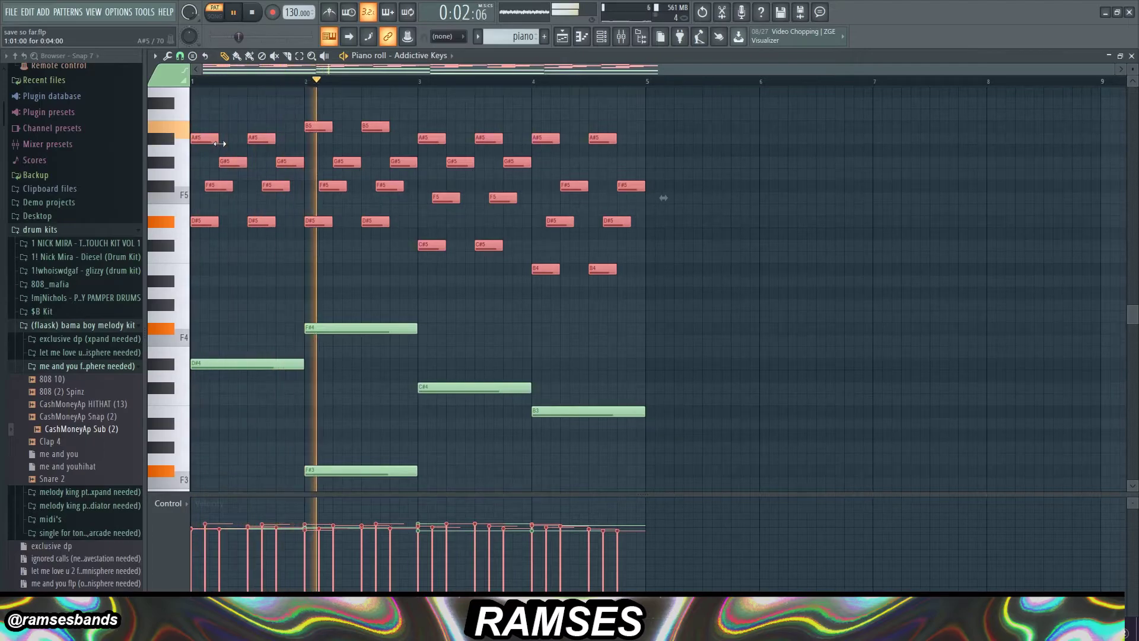
Try deleting the lowest row of long bass notes (D#3, F#3, C#3, B2), and undo the deletion
{"action": "scroll", "coordinate": [377, 304], "scroll_direction": "down", "scroll_amount": 1}
{"action": "scroll", "coordinate": [376, 303], "scroll_direction": "down", "scroll_amount": 4}
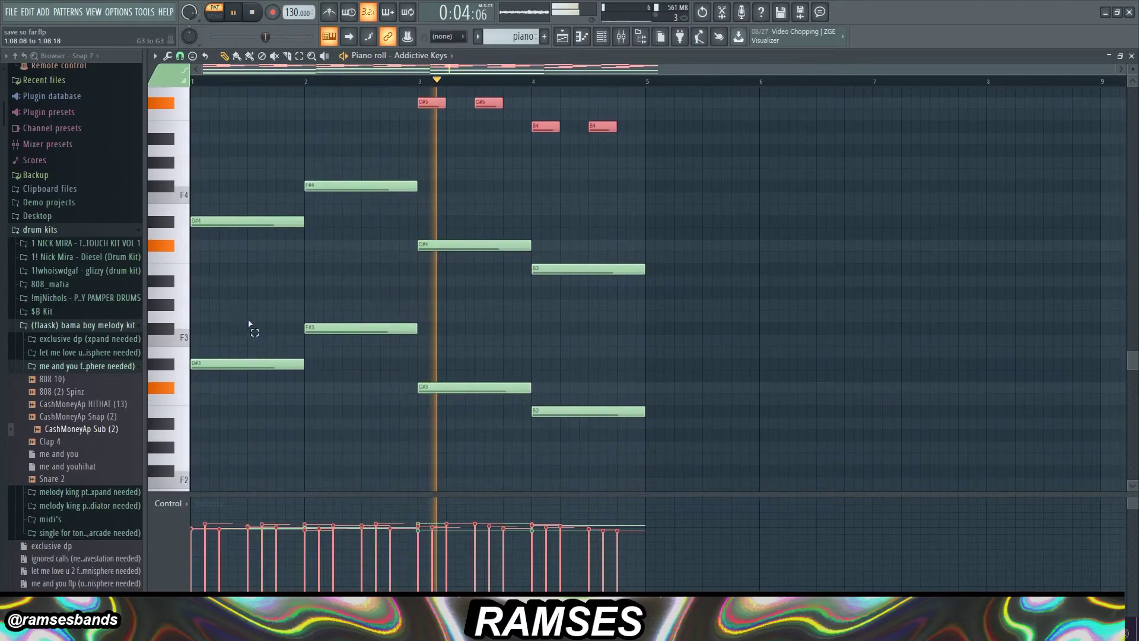
{"action": "left_click_drag", "start_coordinate": [247, 323], "coordinate": [682, 427]}
{"action": "key", "text": "Delete"}
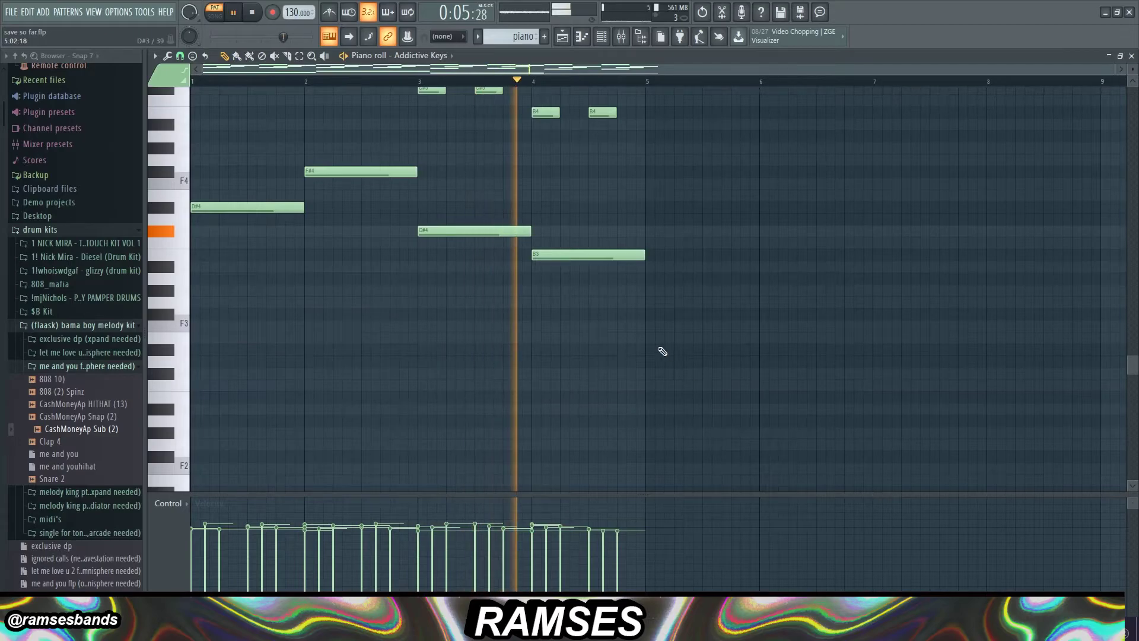
{"action": "key", "text": "ctrl+z"}
Audition Addictive Keys presets, load Studio Grand - Ambient and set the channel volume to about 81%
{"action": "left_click", "coordinate": [601, 37]}
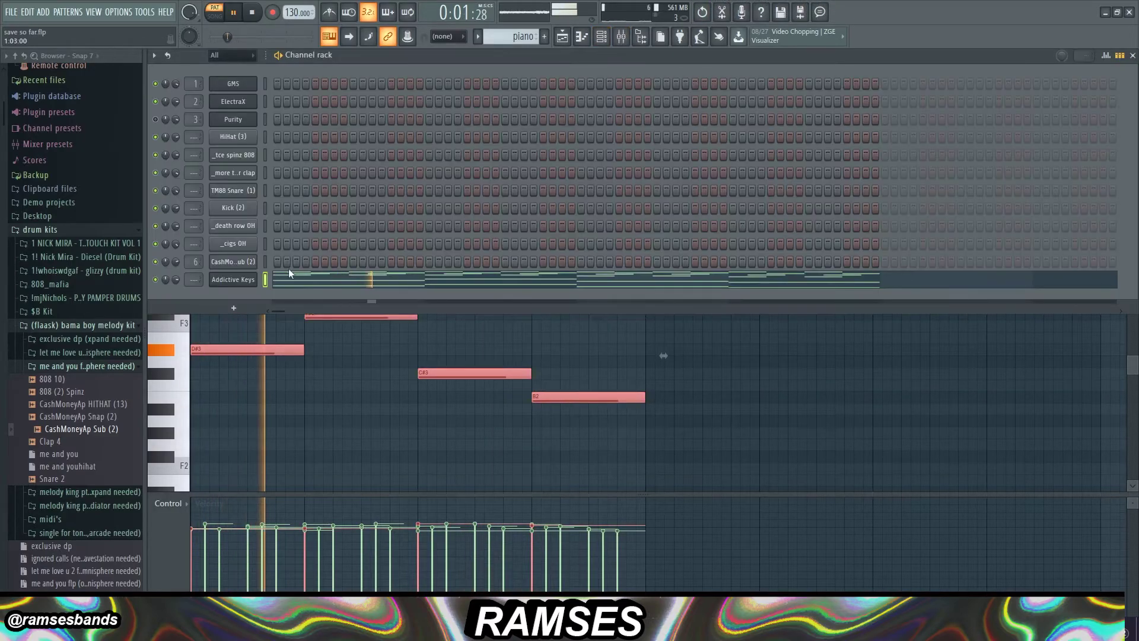
{"action": "left_click", "coordinate": [233, 280]}
{"action": "left_click", "coordinate": [570, 175]}
{"action": "left_click", "coordinate": [559, 327]}
{"action": "scroll", "coordinate": [592, 354], "scroll_direction": "up", "scroll_amount": 5}
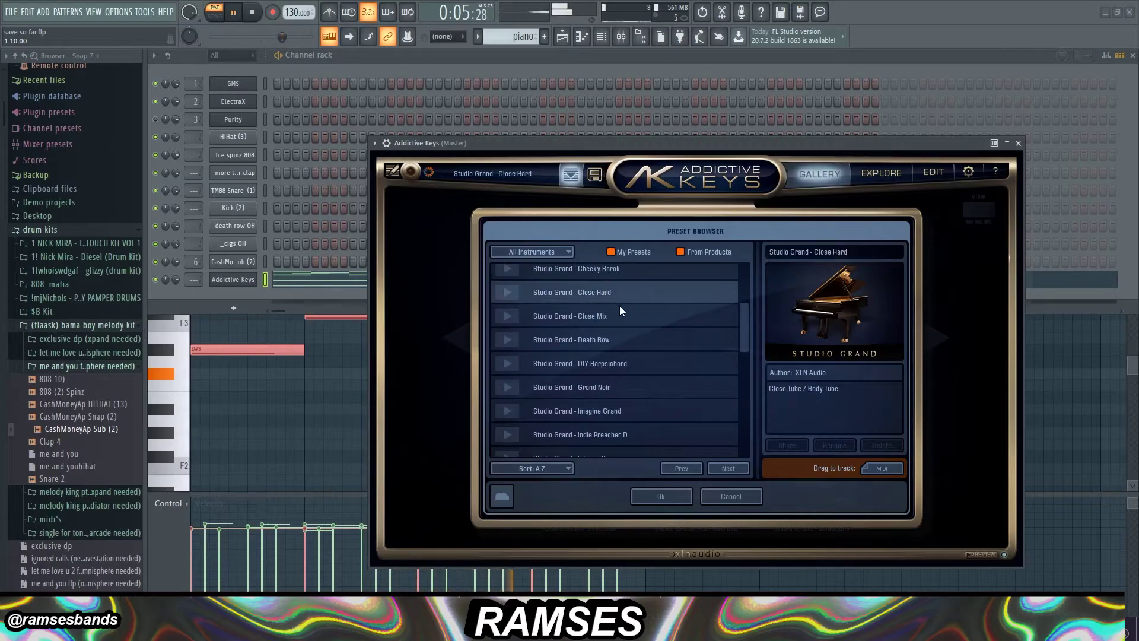
{"action": "scroll", "coordinate": [617, 305], "scroll_direction": "up", "scroll_amount": 3}
{"action": "left_click", "coordinate": [609, 303]}
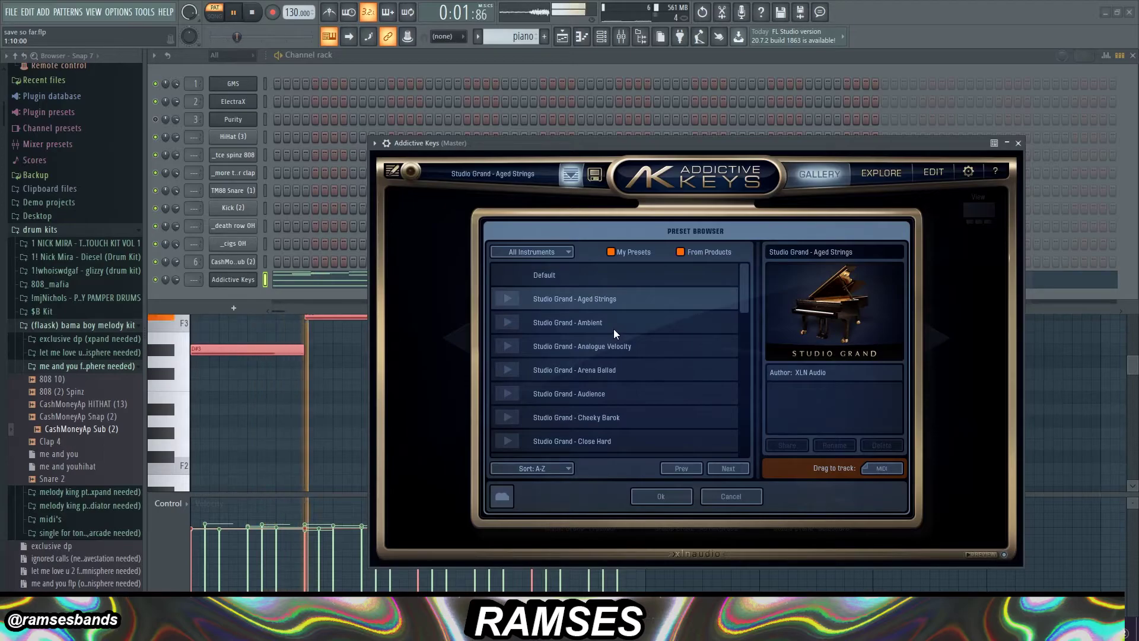
{"action": "left_click", "coordinate": [614, 344]}
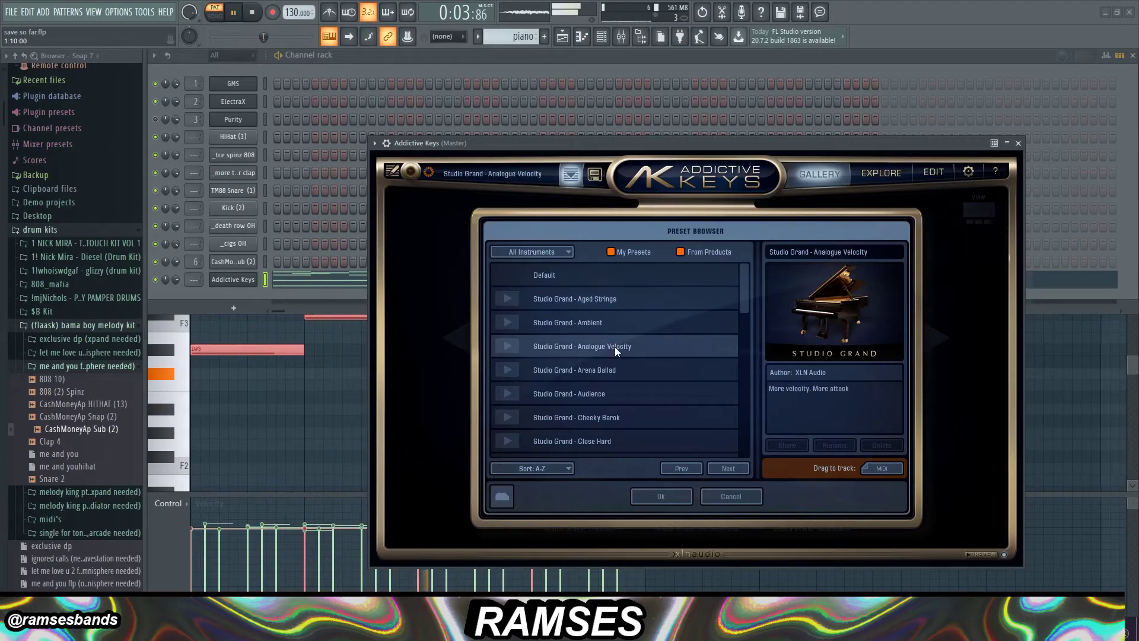
{"action": "left_click", "coordinate": [617, 325]}
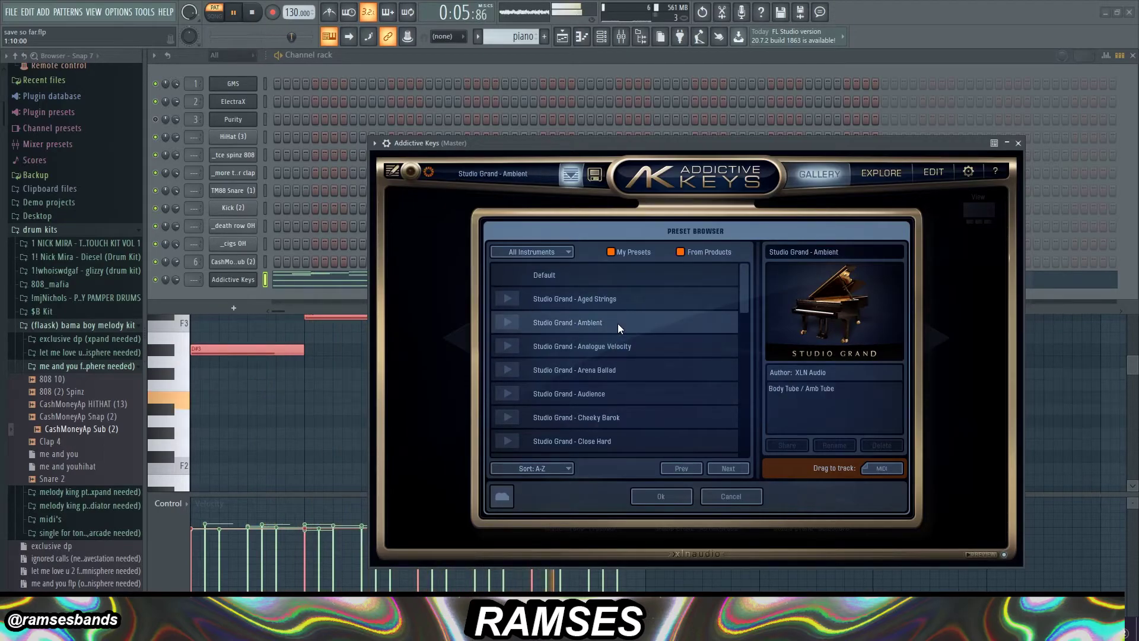
{"action": "left_click", "coordinate": [179, 282]}
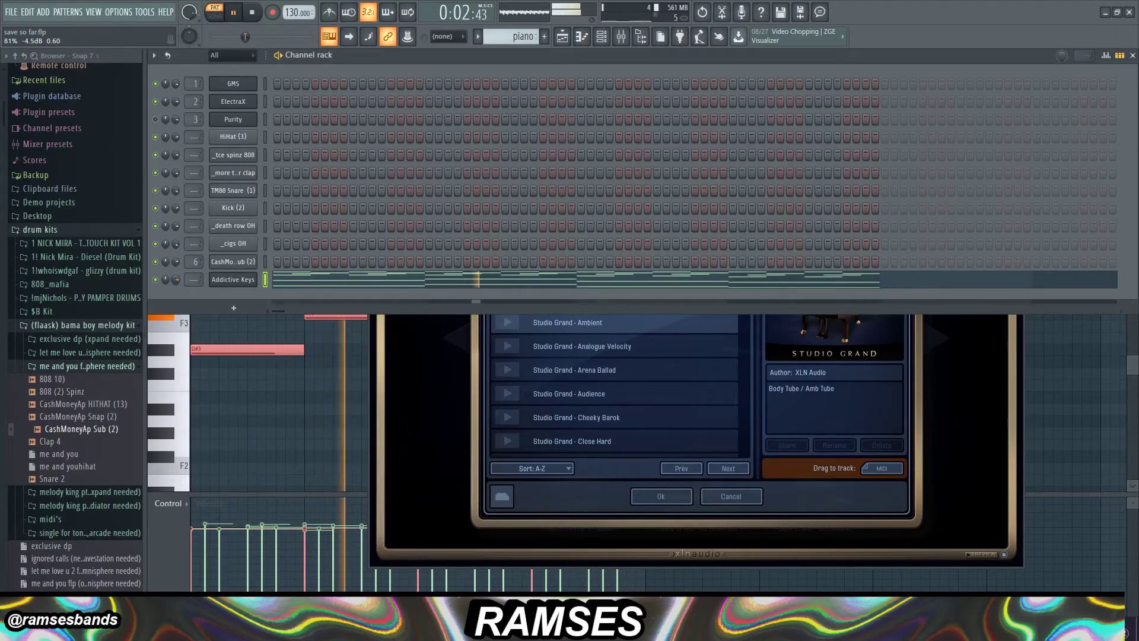
{"action": "left_click", "coordinate": [658, 496]}
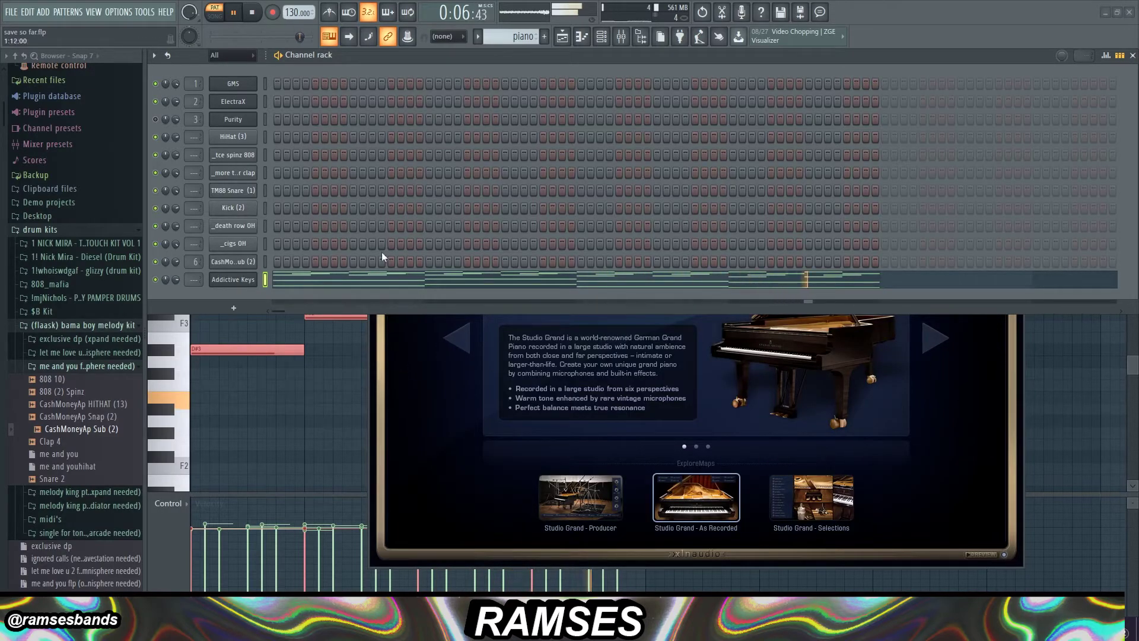
Adjust the Body Tube and Amb Tube microphone levels in the Addictive Keys edit view
{"action": "left_click", "coordinate": [601, 37]}
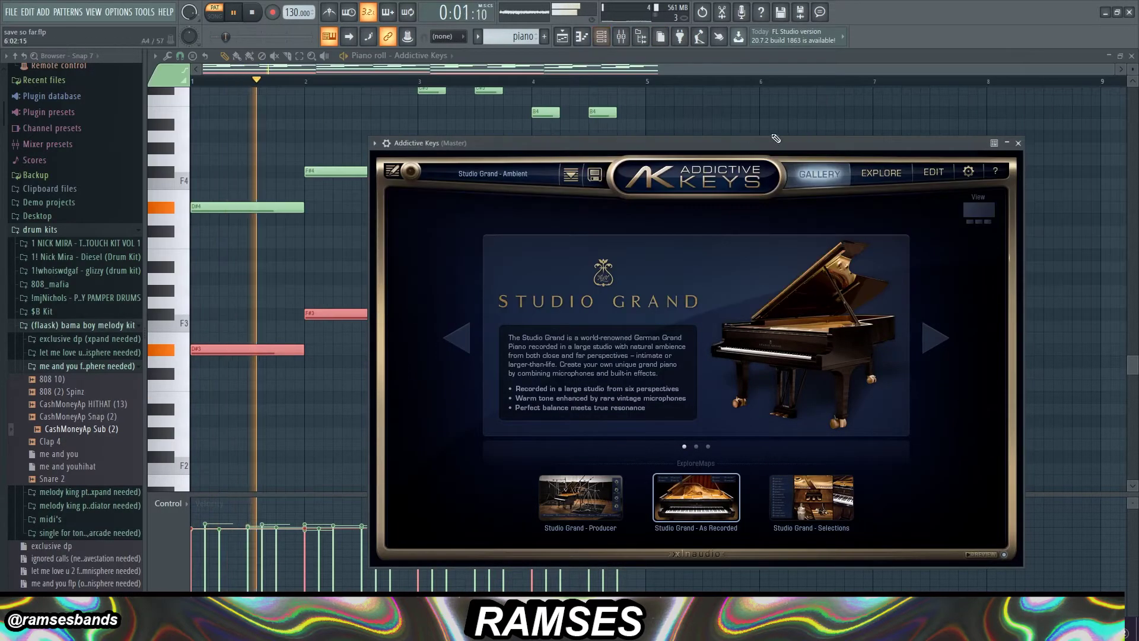
{"action": "left_click", "coordinate": [932, 174]}
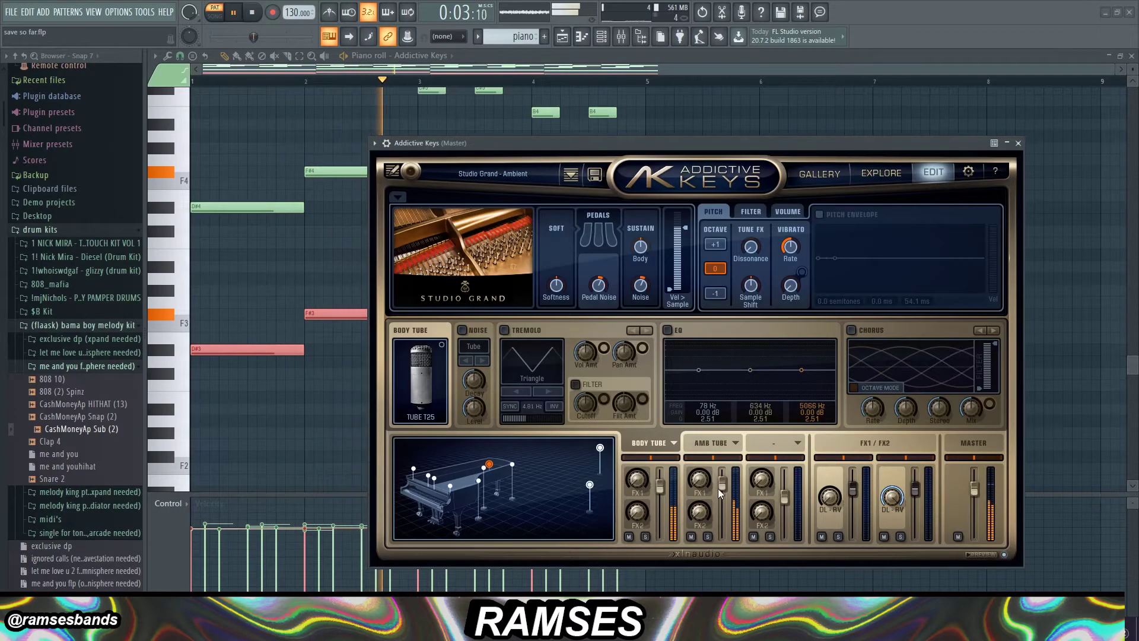
{"action": "left_click_drag", "start_coordinate": [659, 489], "coordinate": [724, 480]}
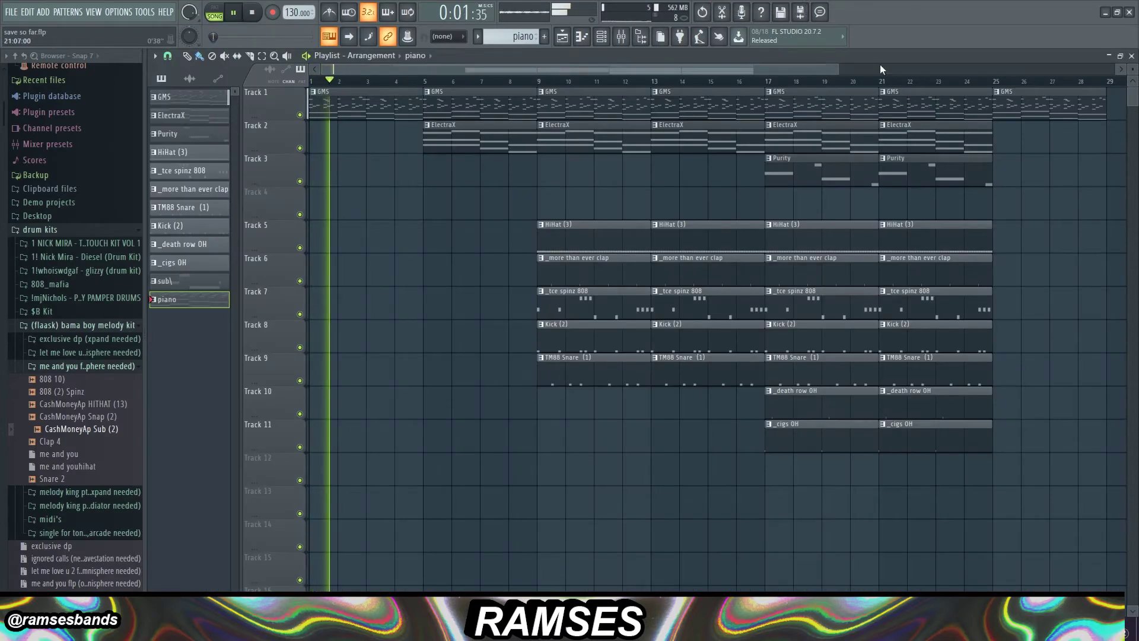
Place piano clips on playlist track 4 over bars 1–8 and 17–24, and remove both Purity clips from track 3
{"action": "left_click_drag", "start_coordinate": [880, 67], "coordinate": [754, 70]}
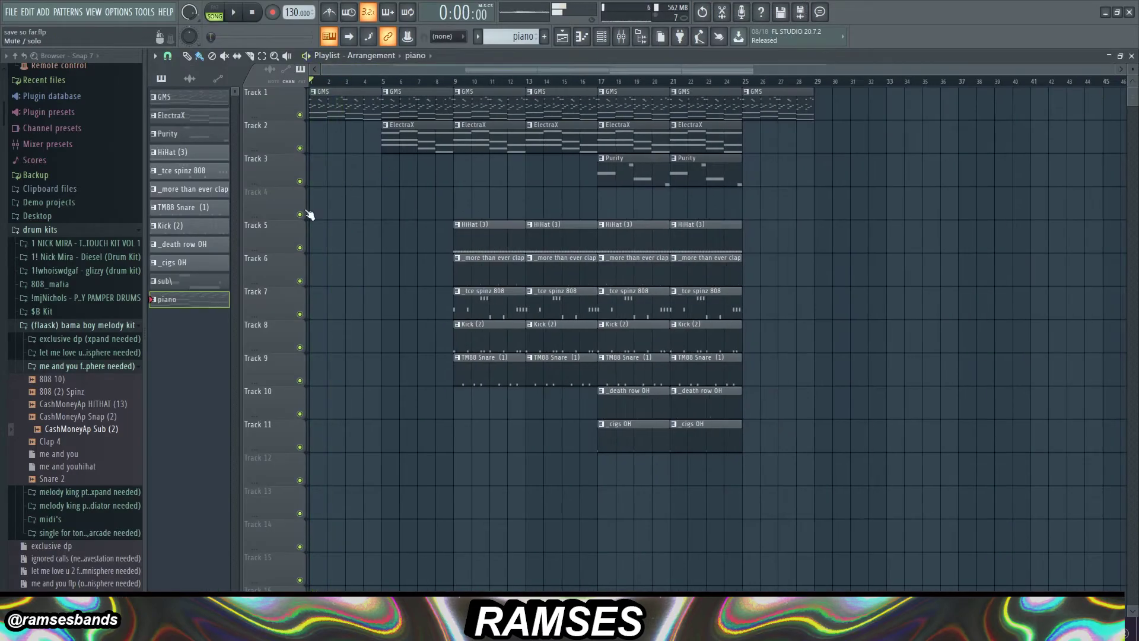
{"action": "key", "text": "space"}
{"action": "key", "text": "F6"}
{"action": "key", "text": "F6"}
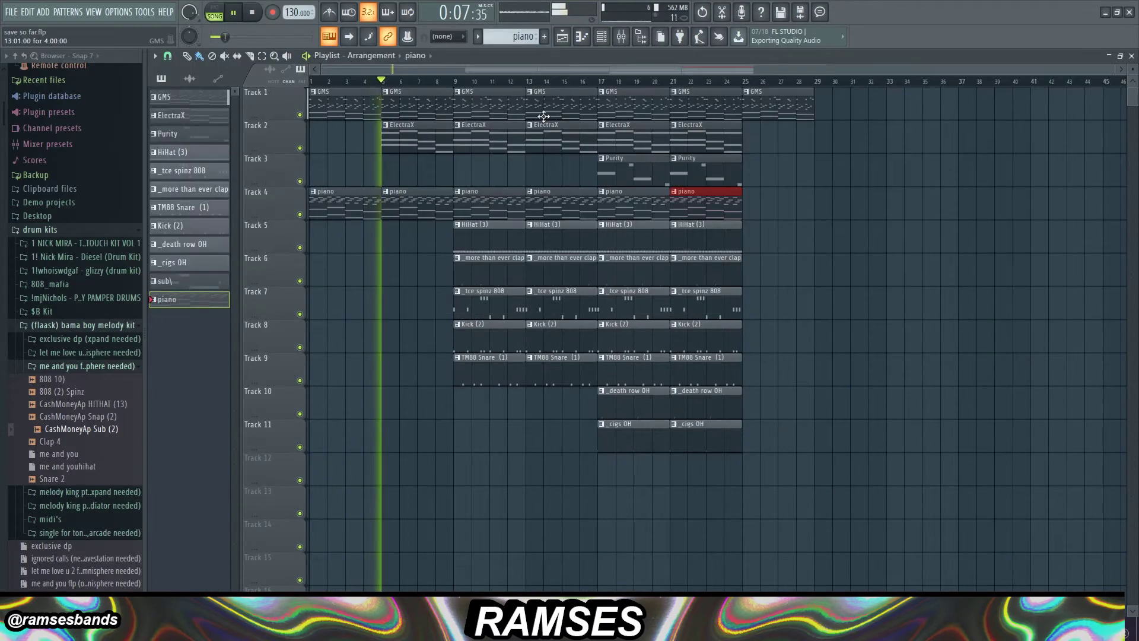
{"action": "right_click", "coordinate": [491, 193]}
{"action": "right_click", "coordinate": [555, 191]}
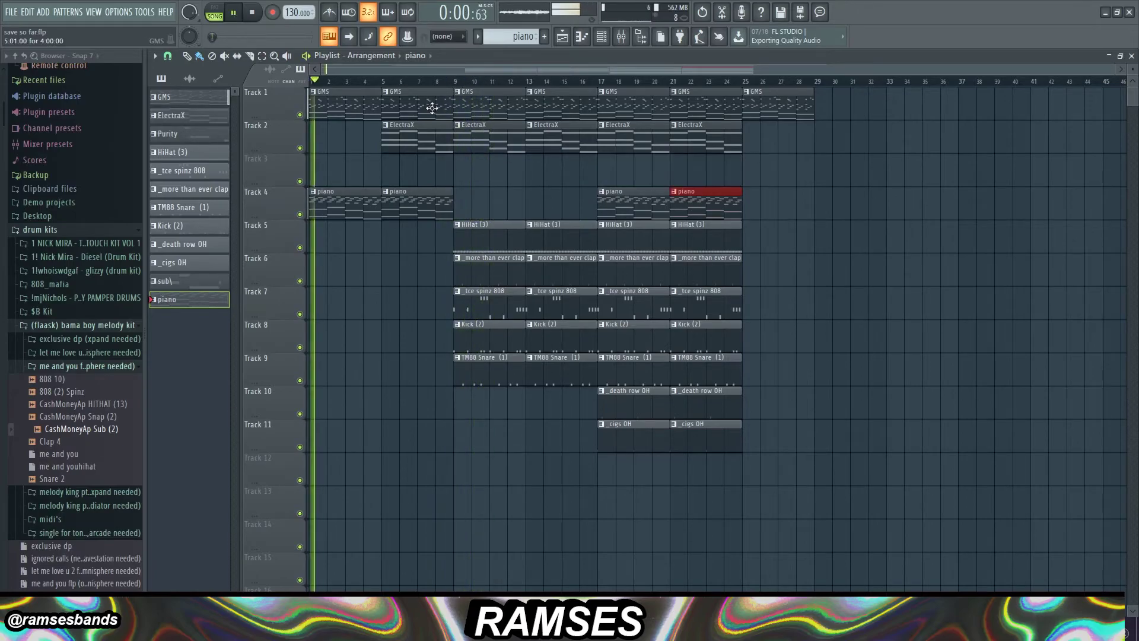
Route the Addictive Keys channel to mixer insert 7 and remove the GMS clips from bars 1–8 on track 1
{"action": "key", "text": "F6"}
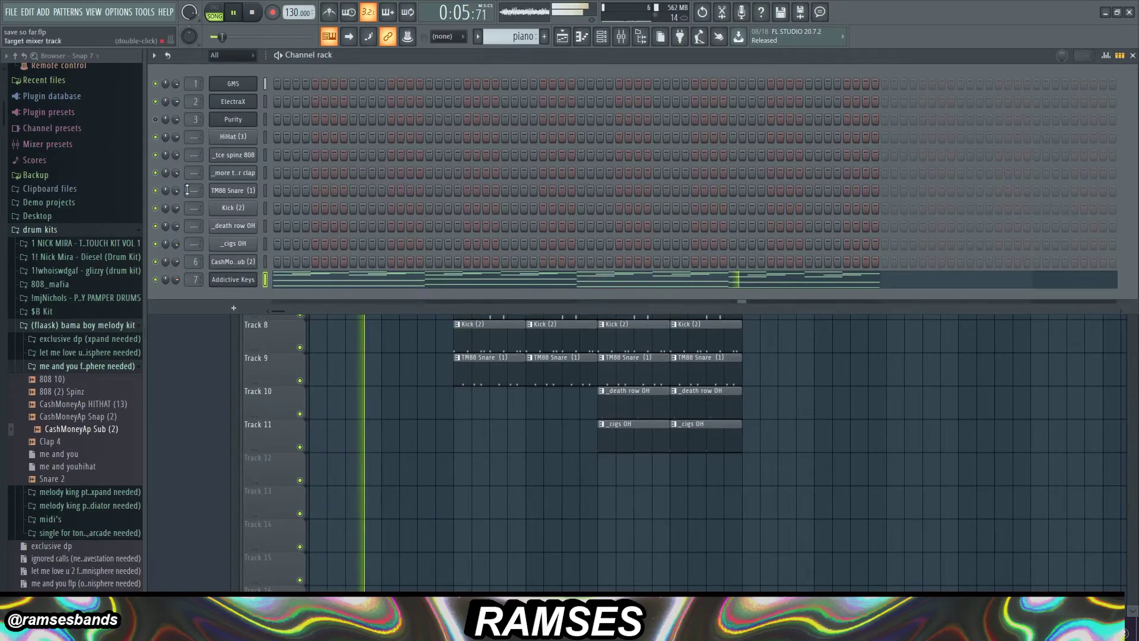
{"action": "key", "text": "F6"}
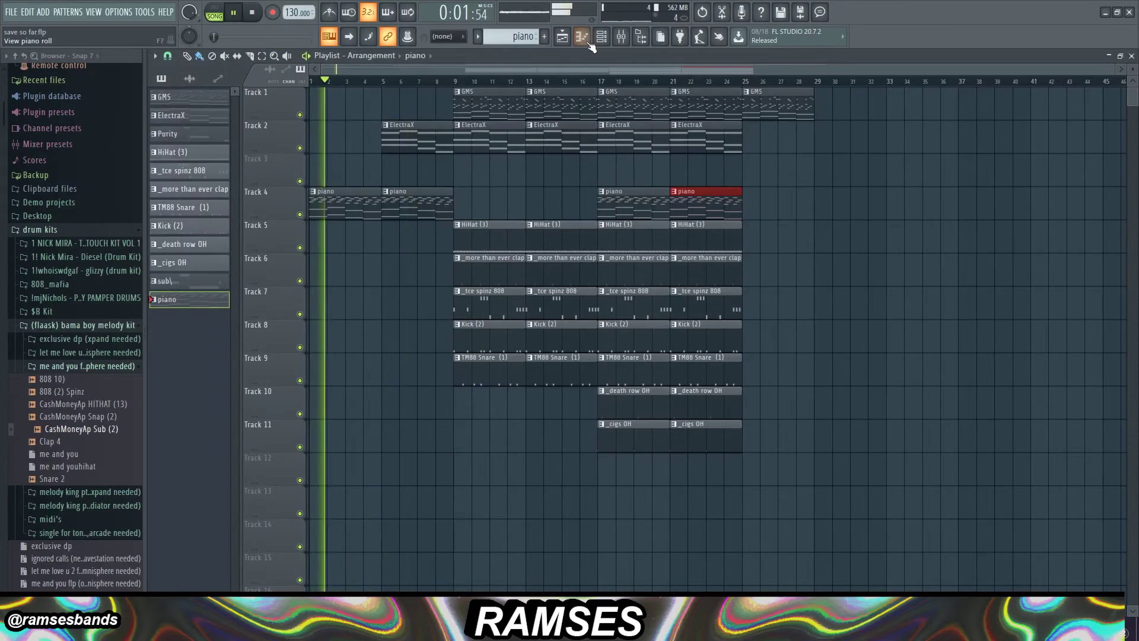
{"action": "key", "text": "F6"}
Load Fruity parametric EQ 2 on mixer insert 7 and return to the playlist arrangement
{"action": "left_click", "coordinate": [621, 36]}
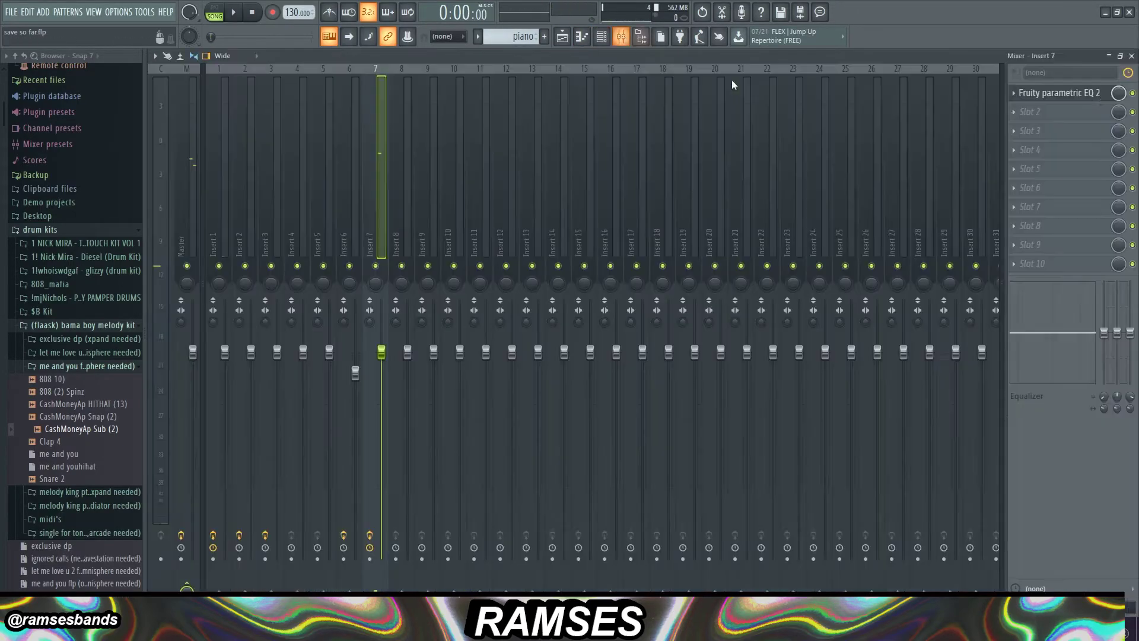
{"action": "left_click", "coordinate": [561, 37]}
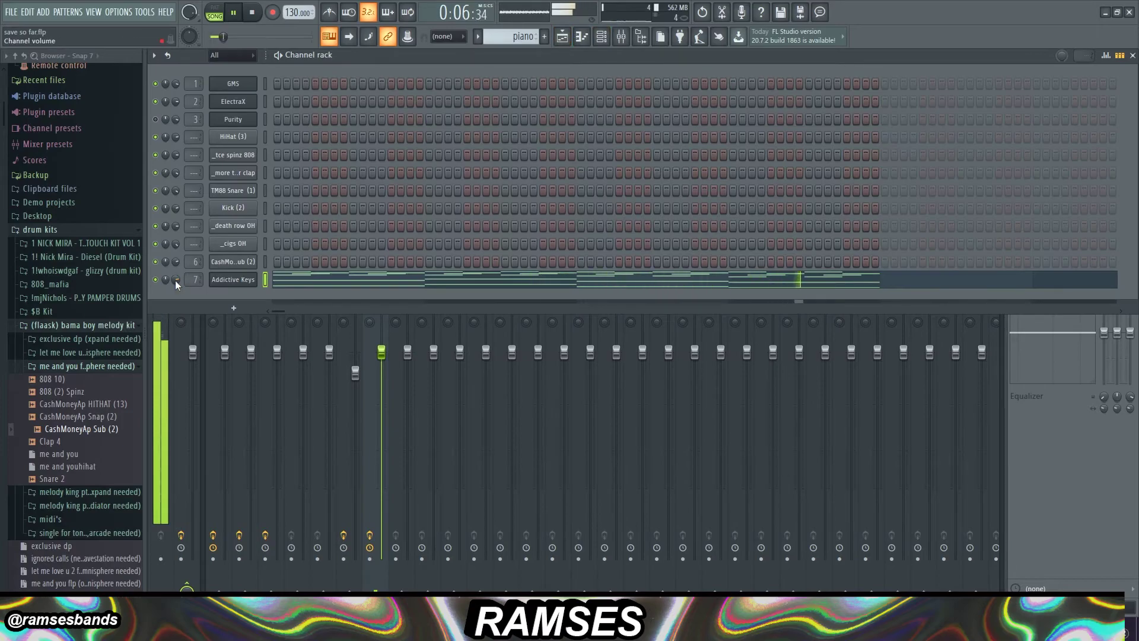
{"action": "left_click", "coordinate": [562, 37]}
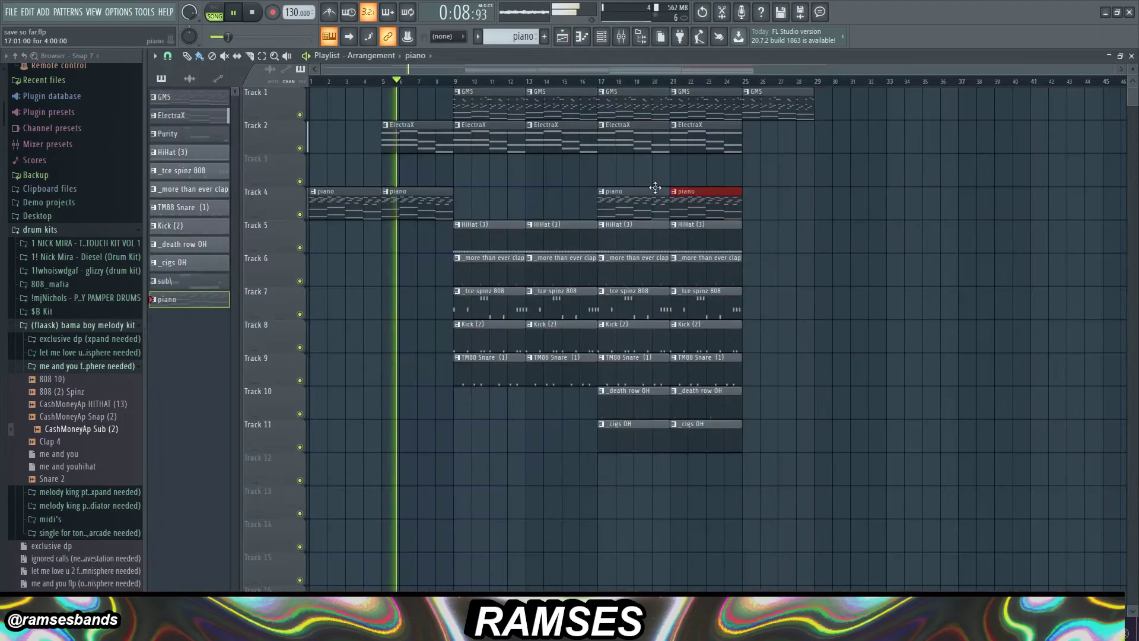
Remove the GMS clip past bar 24, duplicate the bars 5–24 arrangement onto bars 25–44, and play the song
{"action": "right_click", "coordinate": [486, 184]}
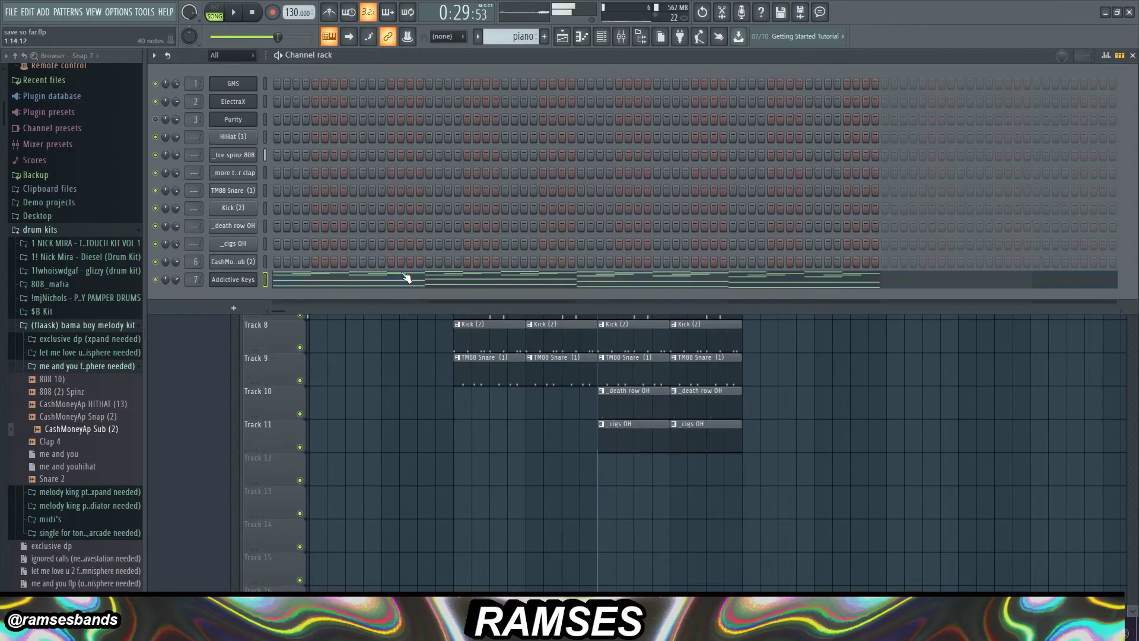
{"action": "left_click", "coordinate": [562, 36]}
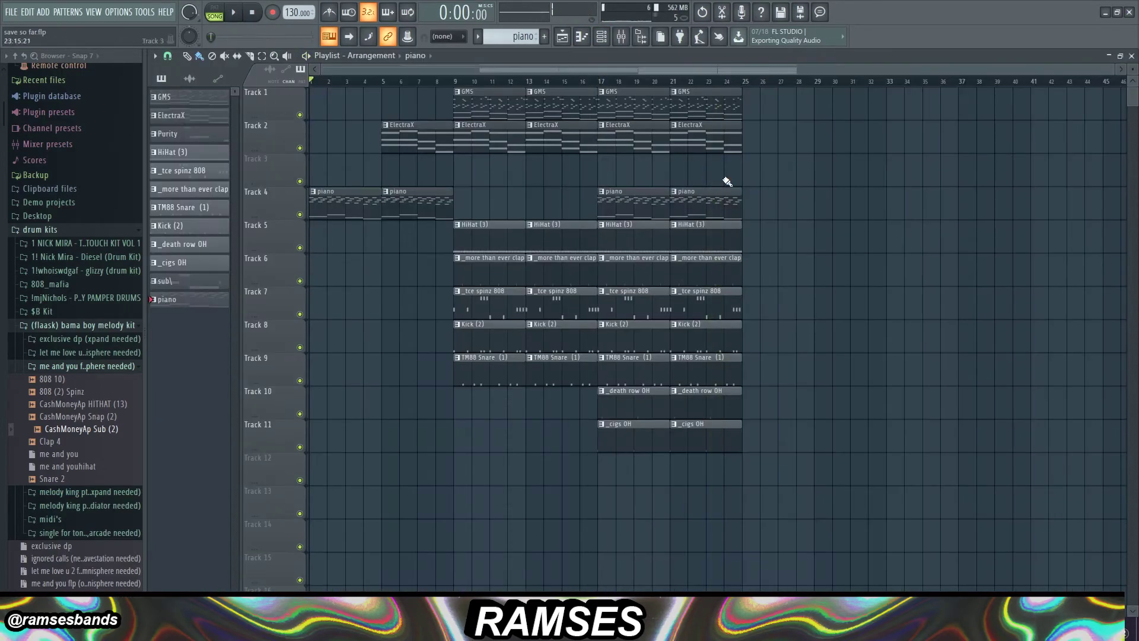
{"action": "left_click_drag", "start_coordinate": [415, 89], "coordinate": [941, 478]}
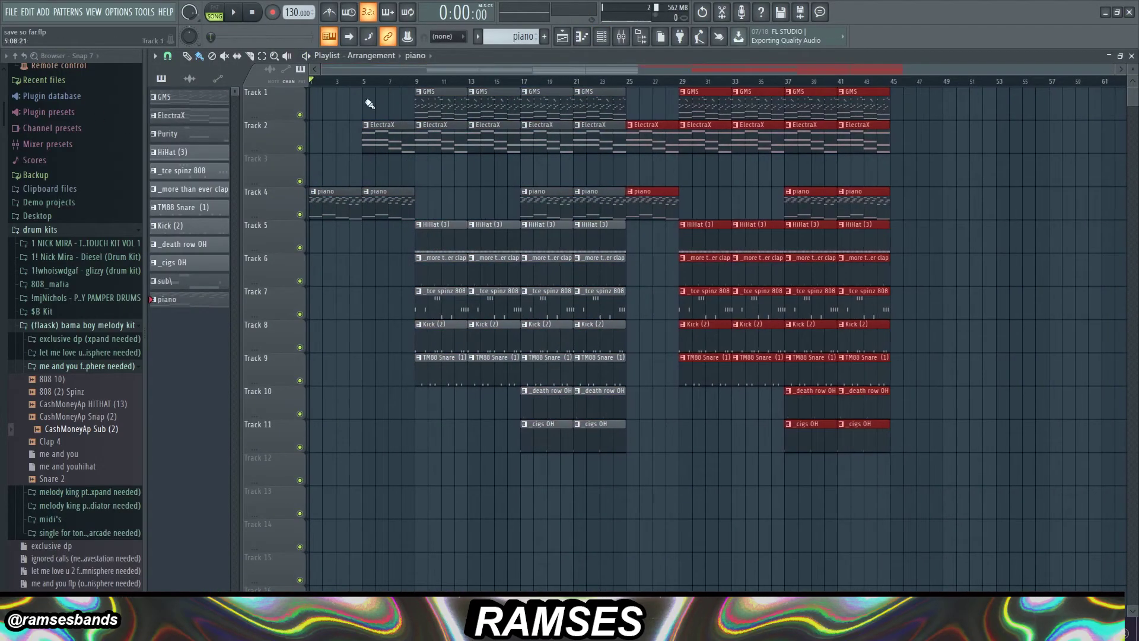
{"action": "key", "text": "space"}
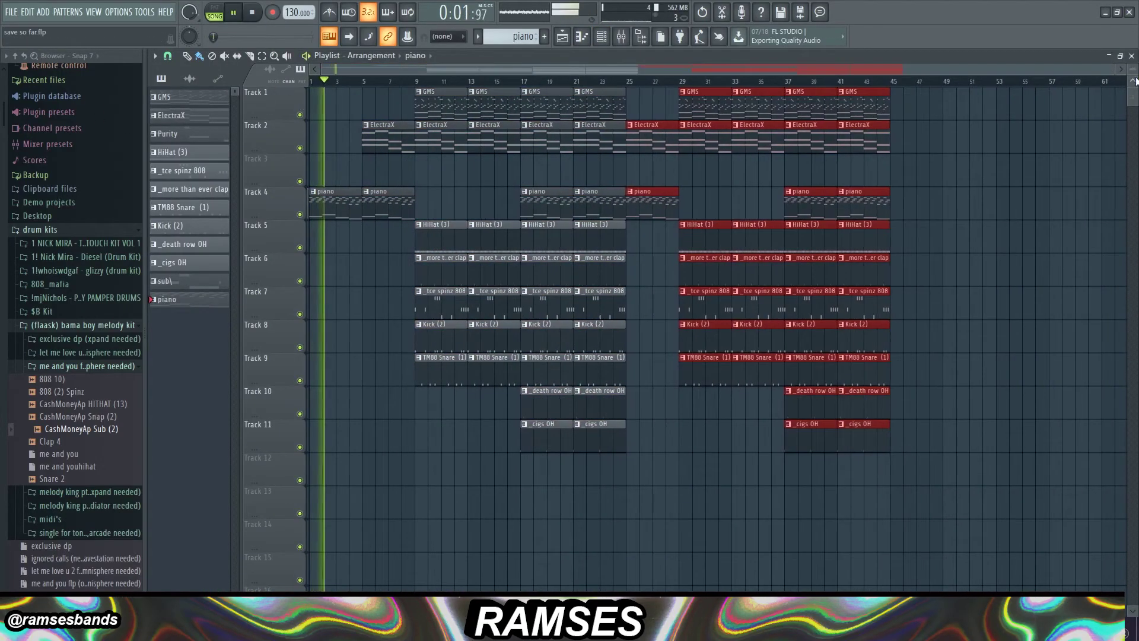
Place the _bricks crash from the glizzy drum kit on playlist track 12 at bars 5, 13, 25 and 33
{"action": "scroll", "coordinate": [369, 104], "scroll_direction": "down", "scroll_amount": 1}
{"action": "left_click", "coordinate": [40, 230]}
{"action": "key", "text": "F6"}
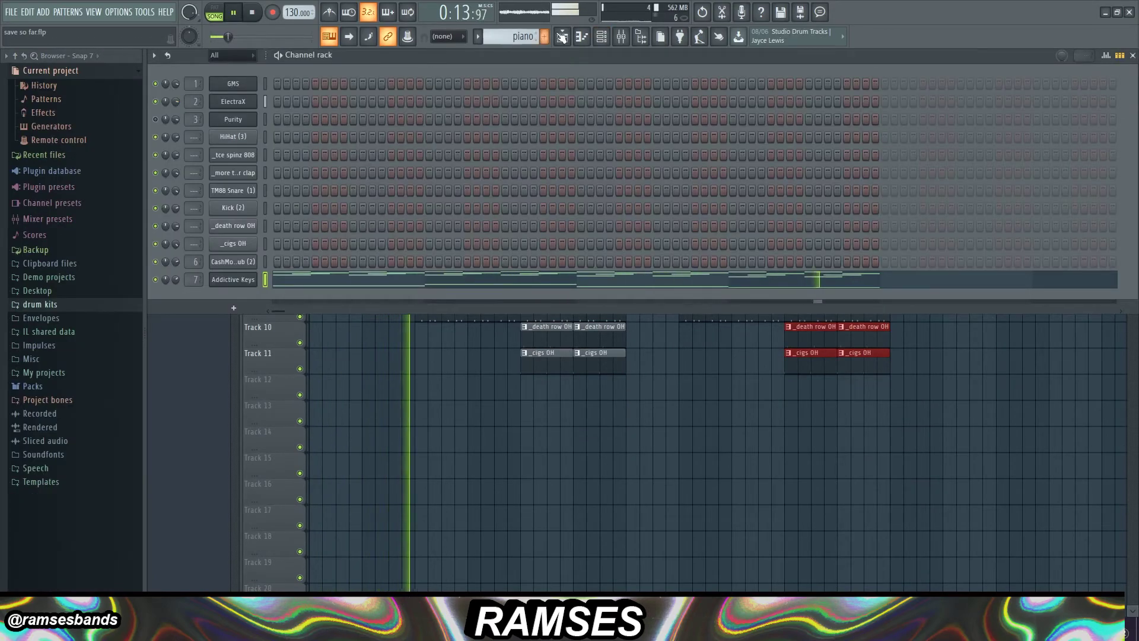
{"action": "key", "text": "F6"}
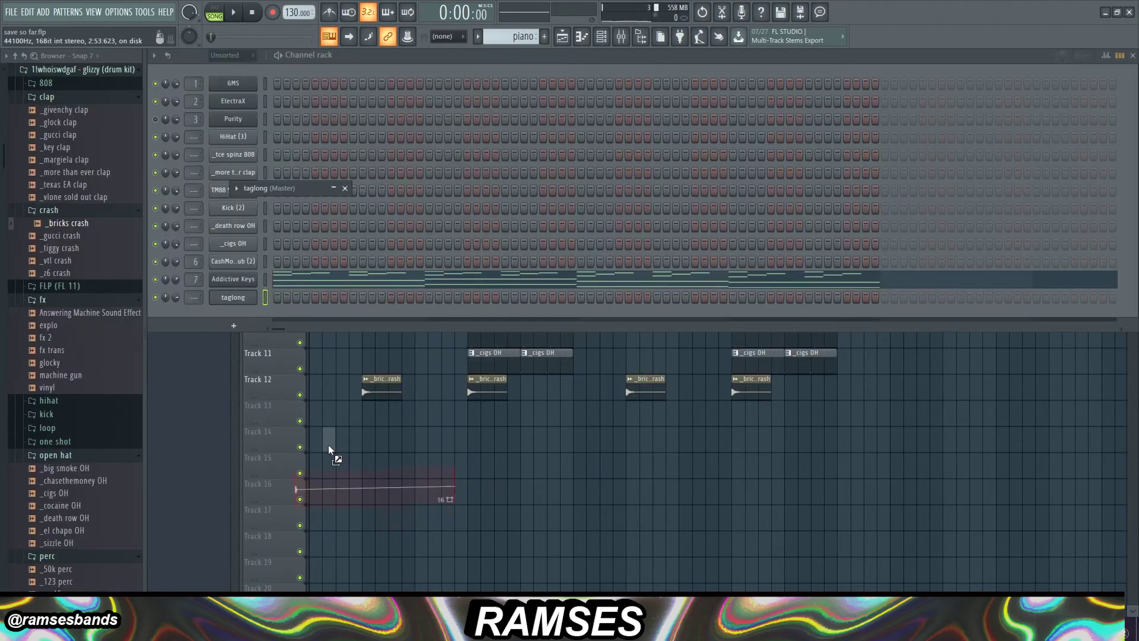
Place the taglong sample on playlist track 14 at bar 2 and cut away its audio from bar 5 onward
{"action": "left_click_drag", "start_coordinate": [328, 444], "coordinate": [329, 444]}
{"action": "key", "text": "F6"}
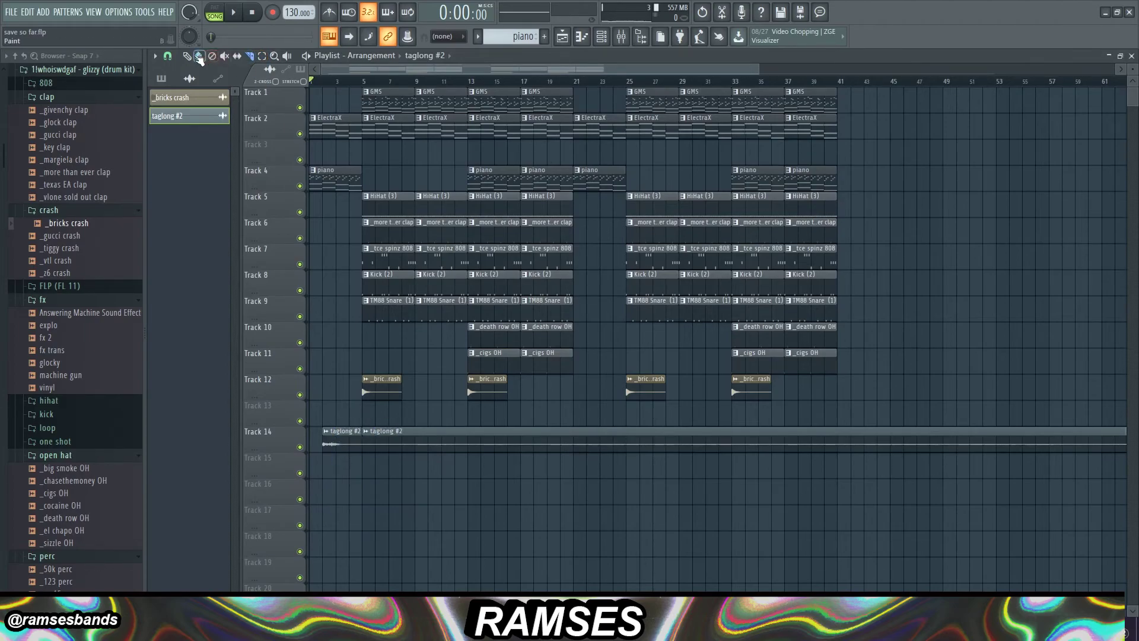
{"action": "right_click", "coordinate": [365, 442]}
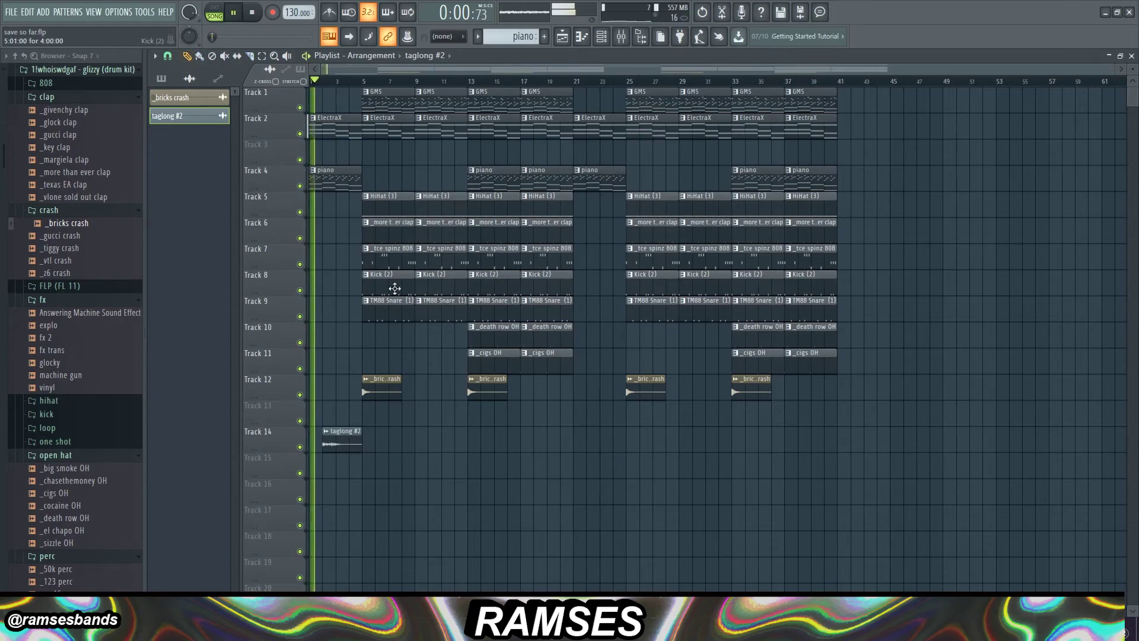